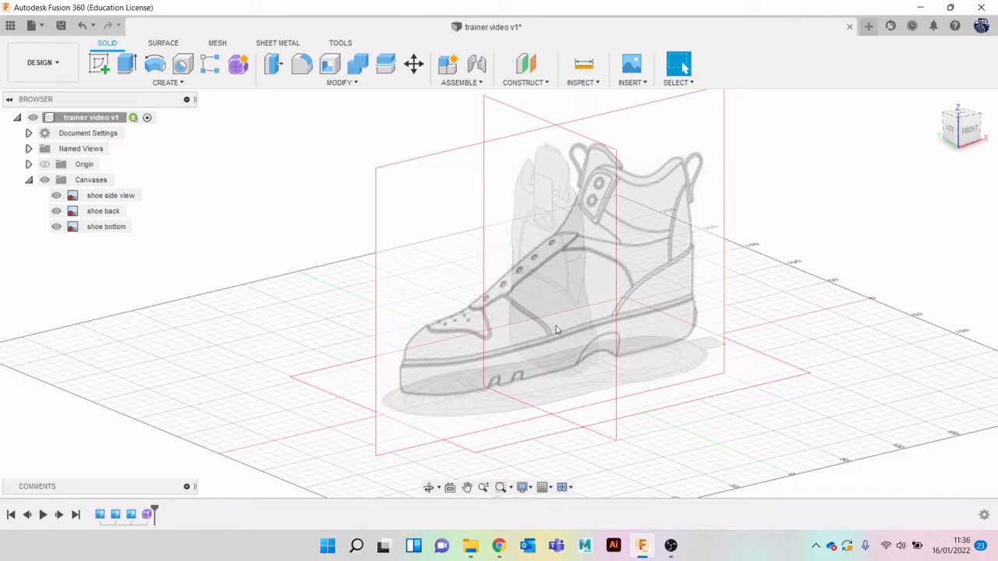
Start a new form feature with the shoe canvases viewed straight from the front.
mouse_move(965, 129)
mouse_down()
mouse_move(992, 126)
mouse_move(987, 146)
mouse_move(957, 127)
mouse_move(939, 135)
mouse_move(971, 138)
mouse_up()
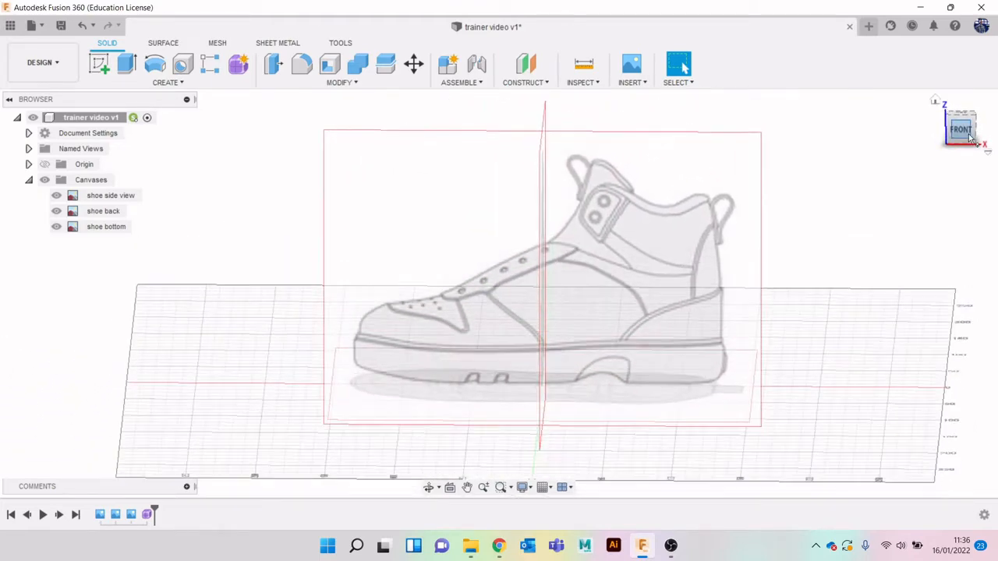
click(963, 129)
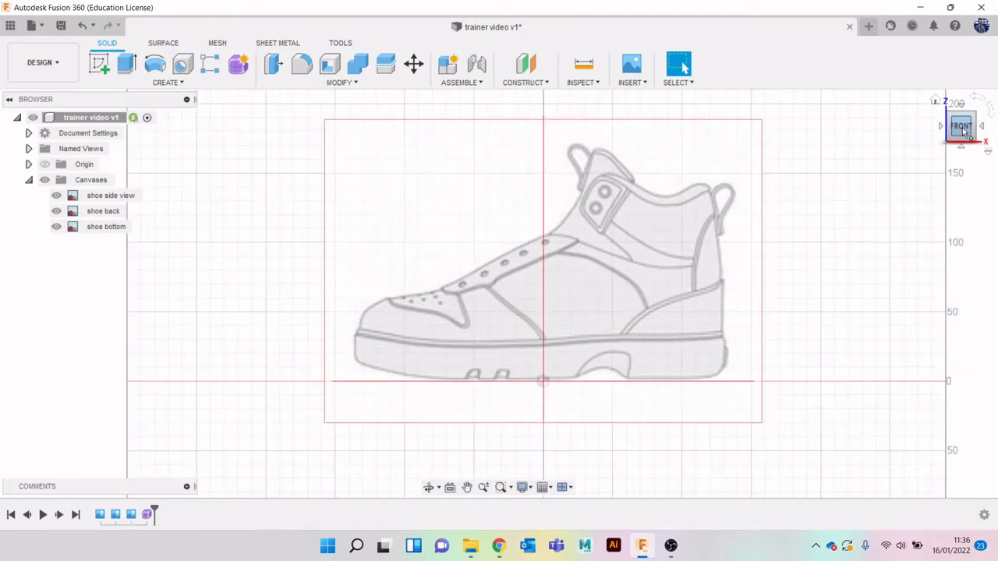
scroll(586, 310, up, 3)
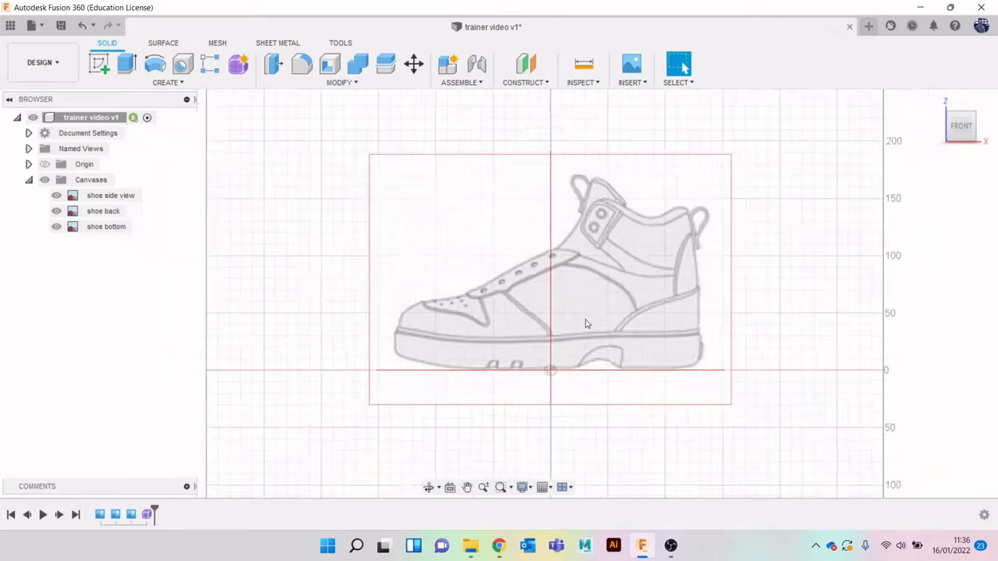
scroll(528, 302, down, 3)
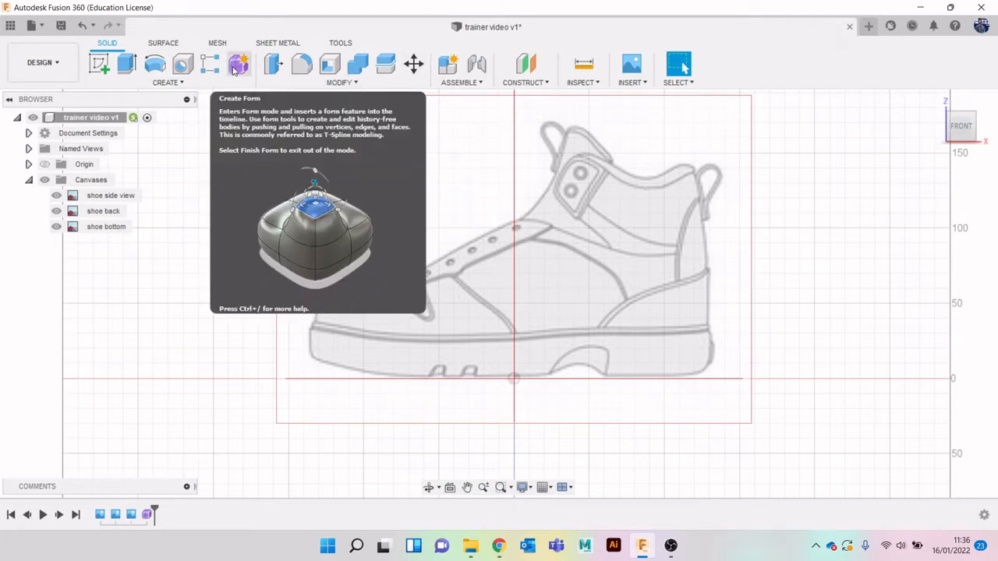
click(236, 67)
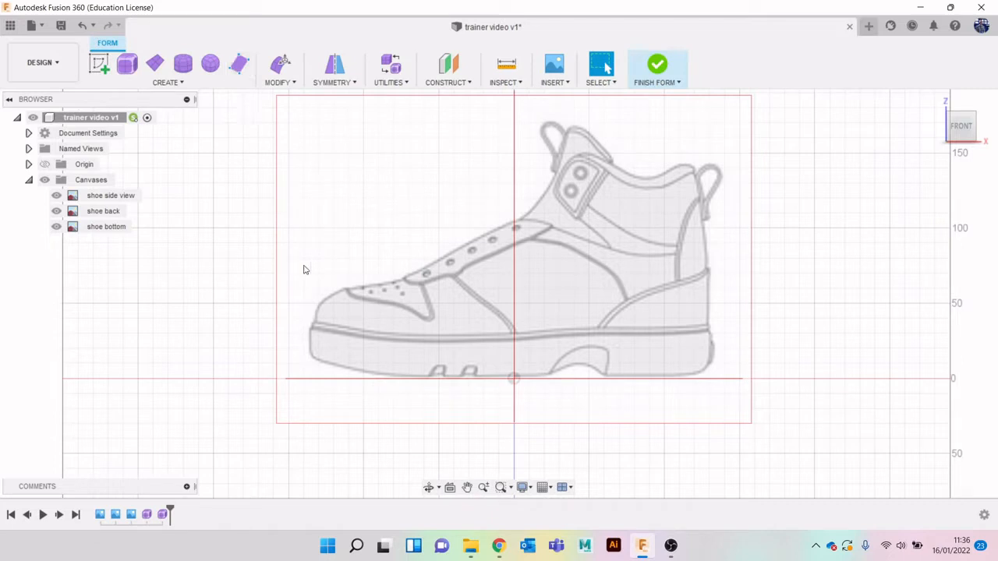
Create a form cylinder over the heel opening in the top view, about 60 mm in diameter and 30 mm high, with 8 diameter and 4 height faces.
click(168, 82)
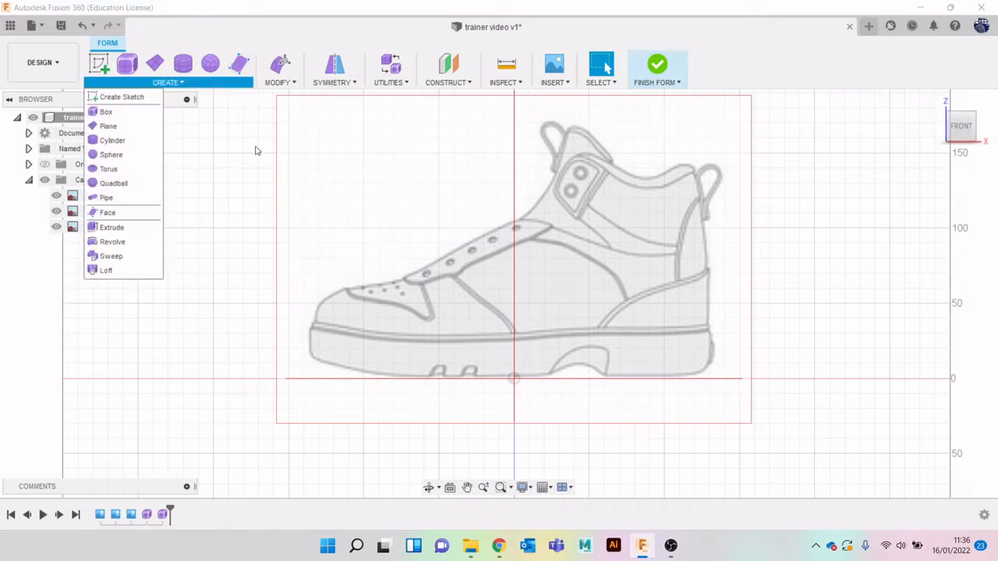
click(110, 140)
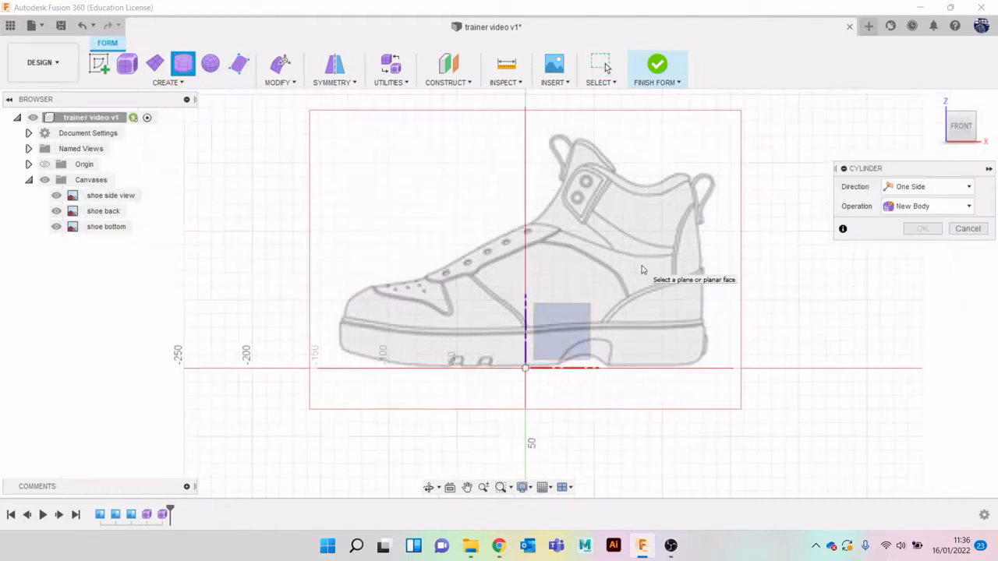
click(965, 129)
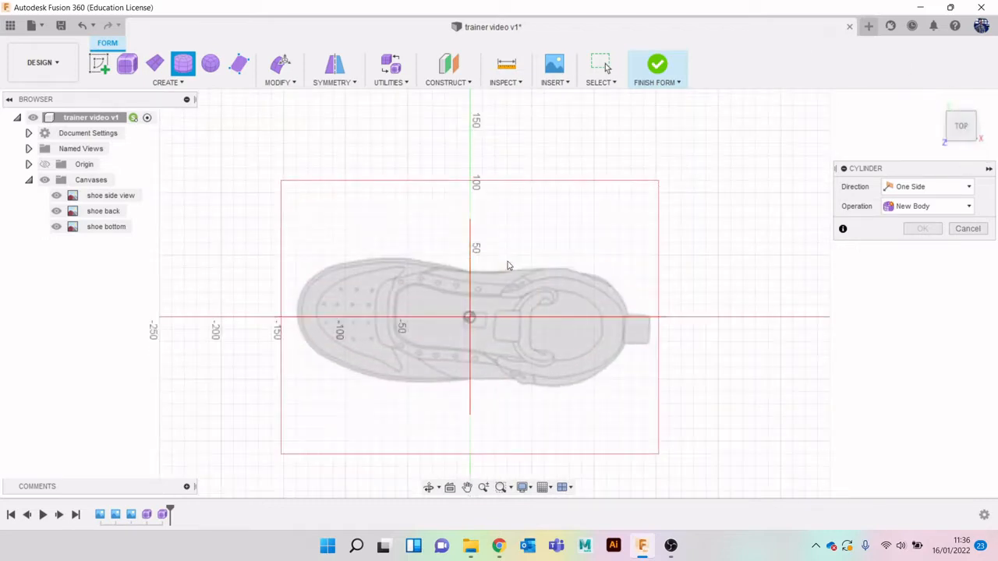
scroll(491, 257, up, 5)
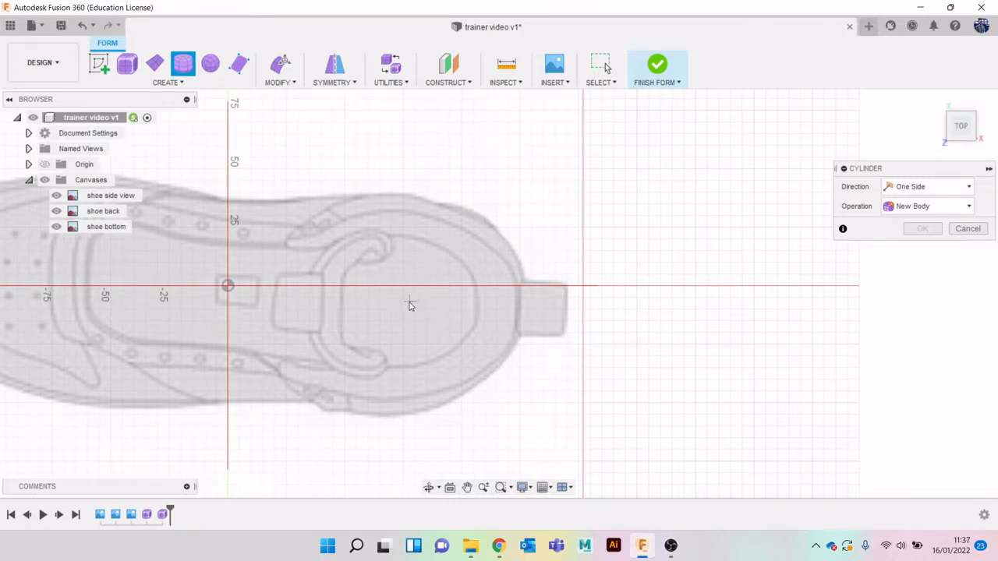
click(401, 305)
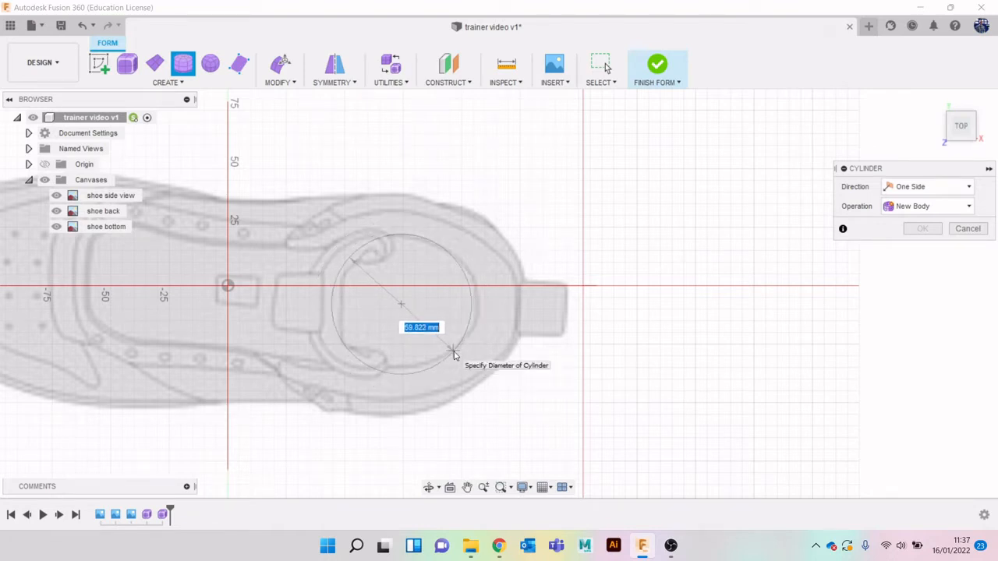
click(455, 355)
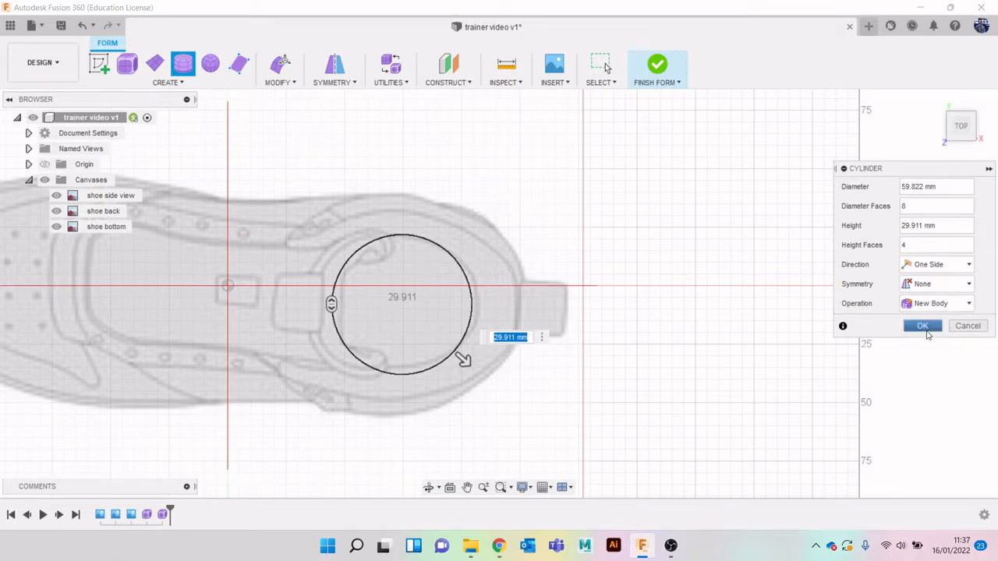
click(924, 326)
Move the cylinder body up 105.79 mm in Z to the ankle collar of the side-view canvas.
click(964, 137)
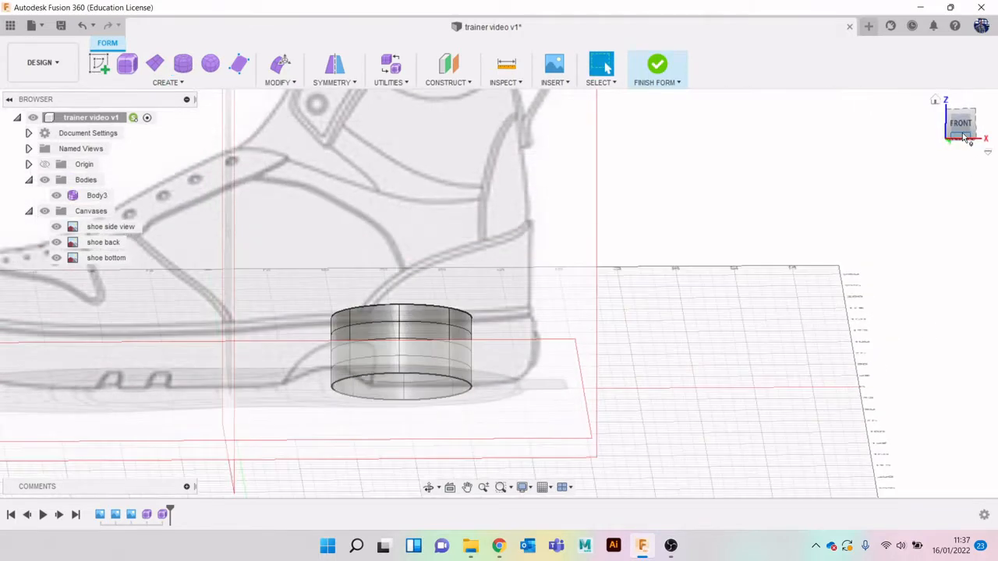
click(962, 122)
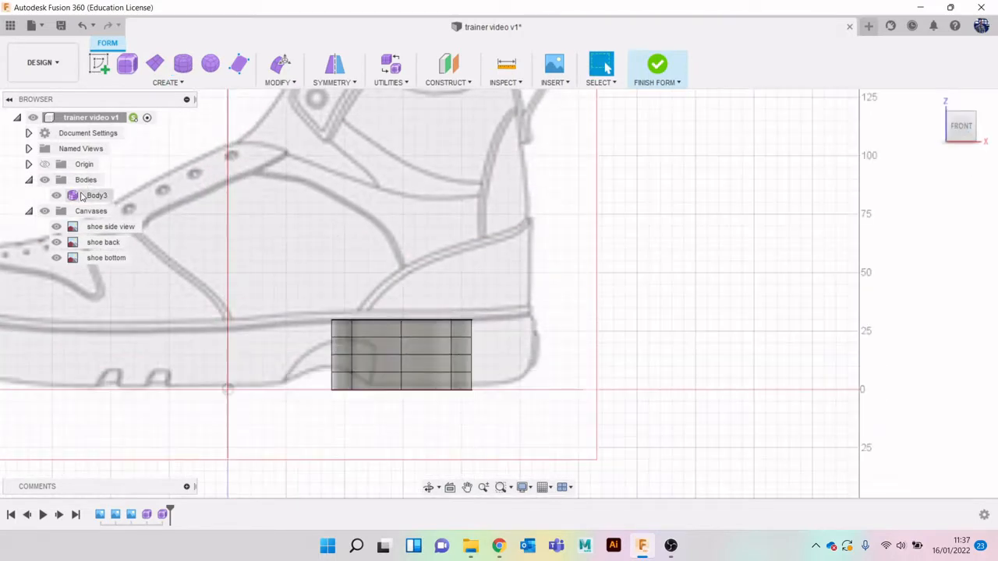
right_click(87, 197)
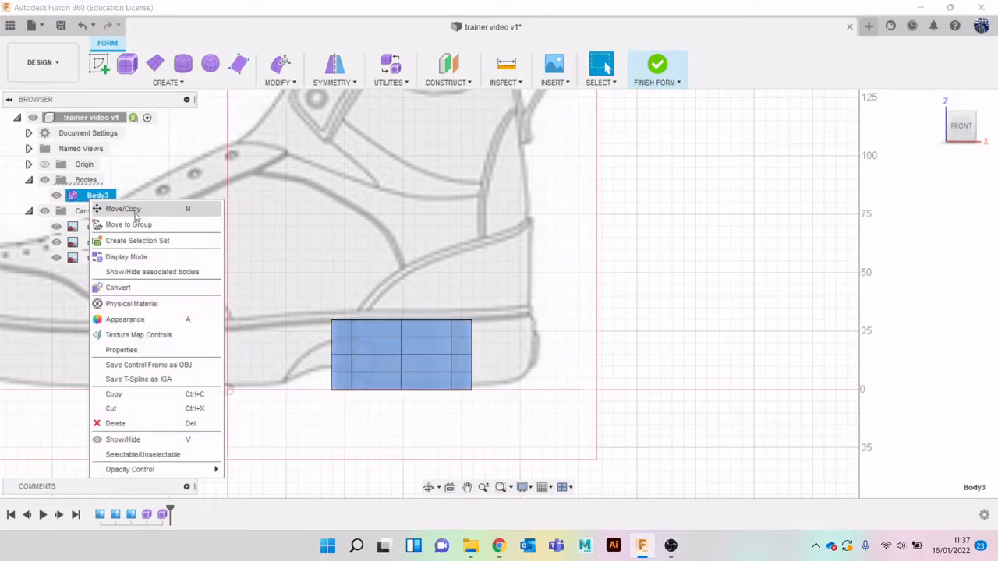
click(123, 209)
scroll(455, 228, down, 3)
drag(414, 277, 414, 107)
scroll(620, 193, down, 1)
middle_drag(619, 193, 613, 242)
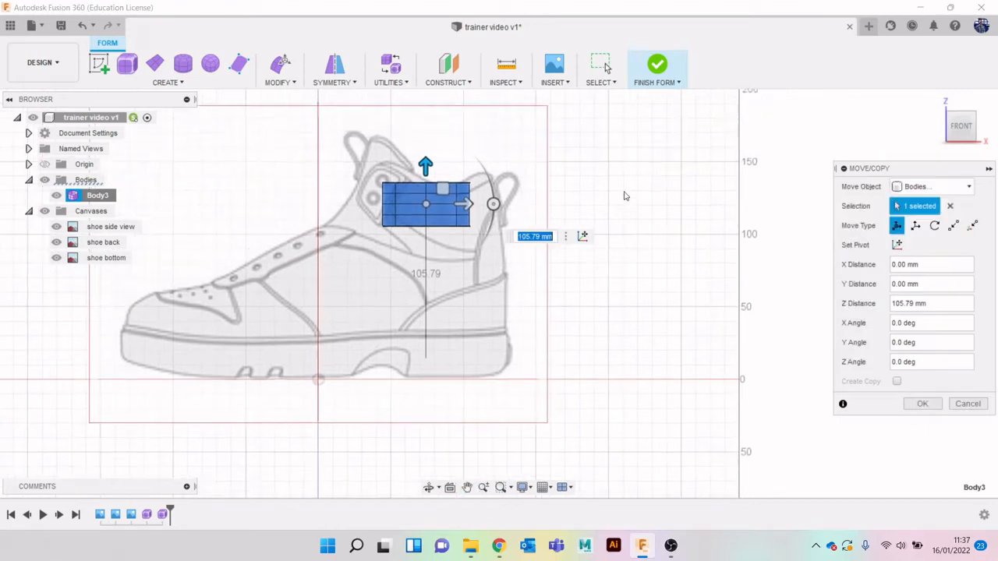
drag(965, 128, 970, 152)
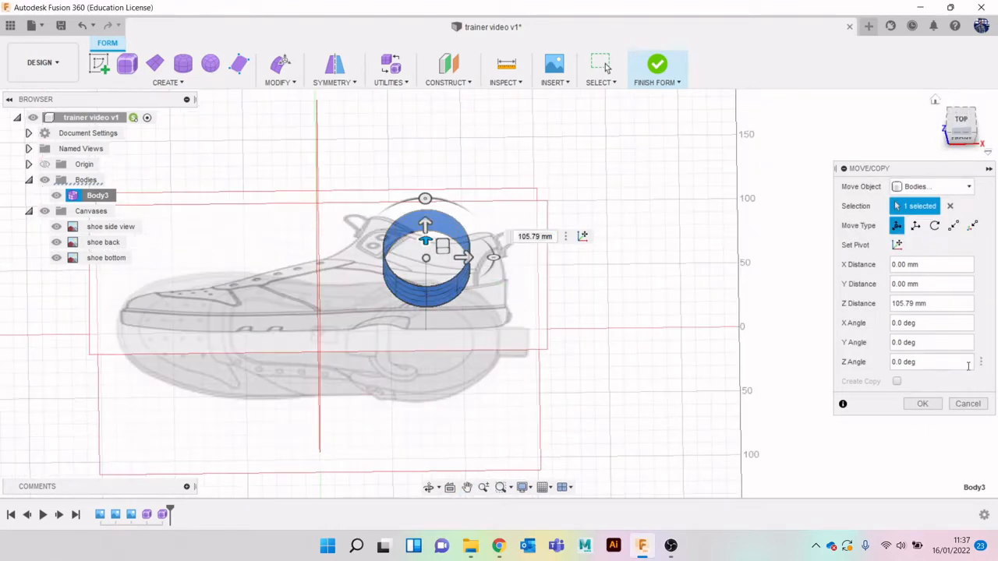
click(923, 404)
Start Edit Form on the cylinder and try selecting a single face, vertex and edge, then clear the selection.
click(977, 142)
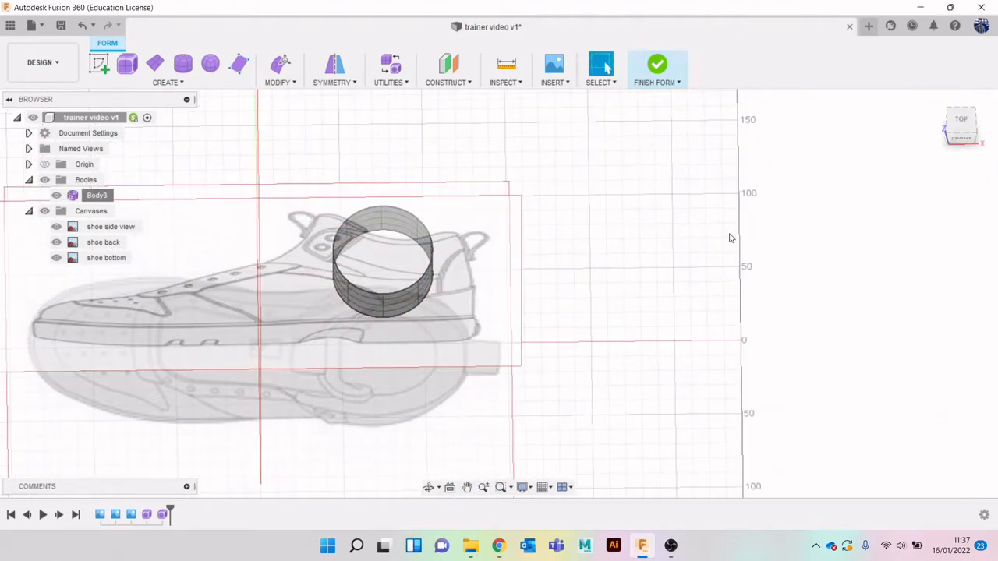
click(981, 144)
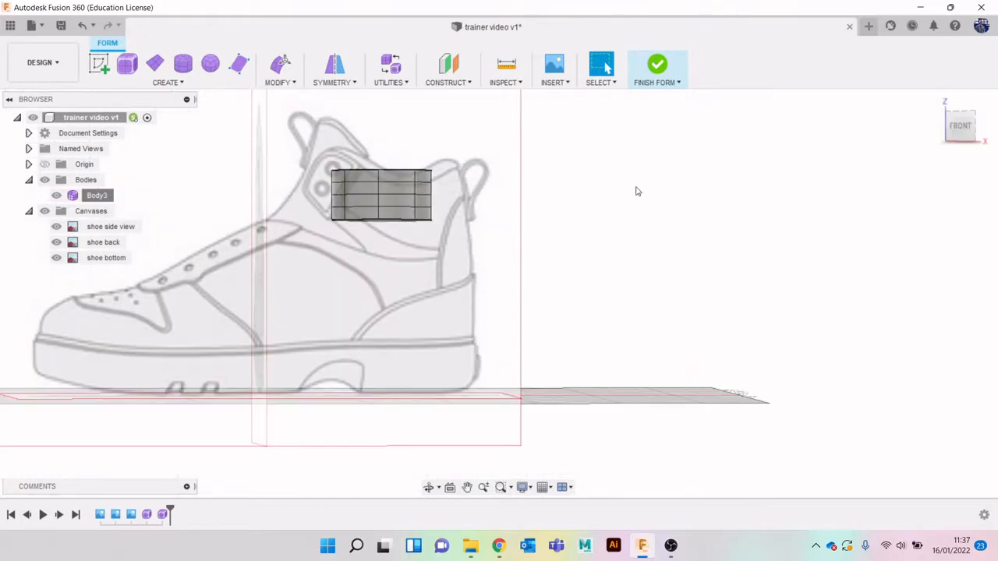
right_click(635, 194)
click(698, 174)
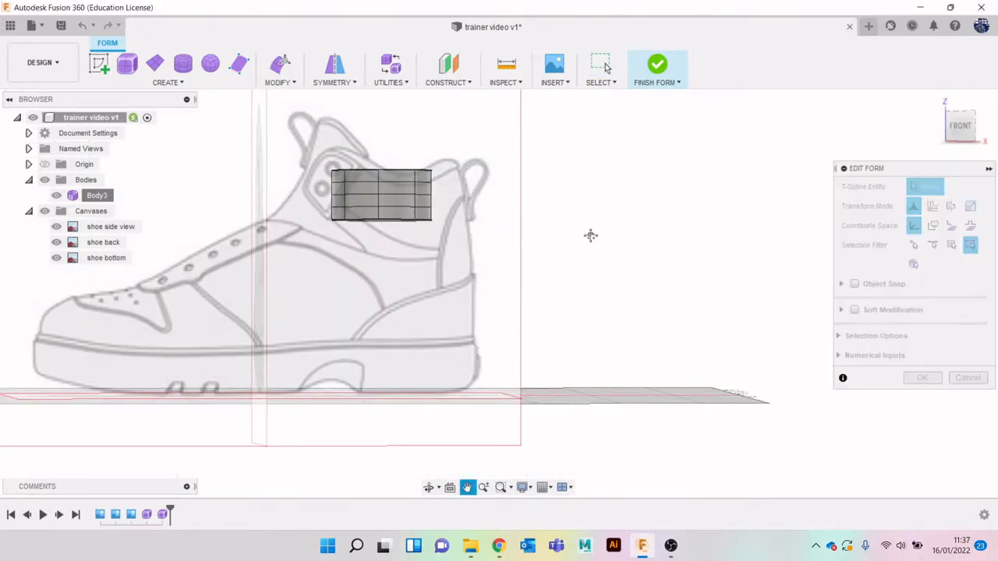
scroll(445, 207, up, 8)
click(431, 207)
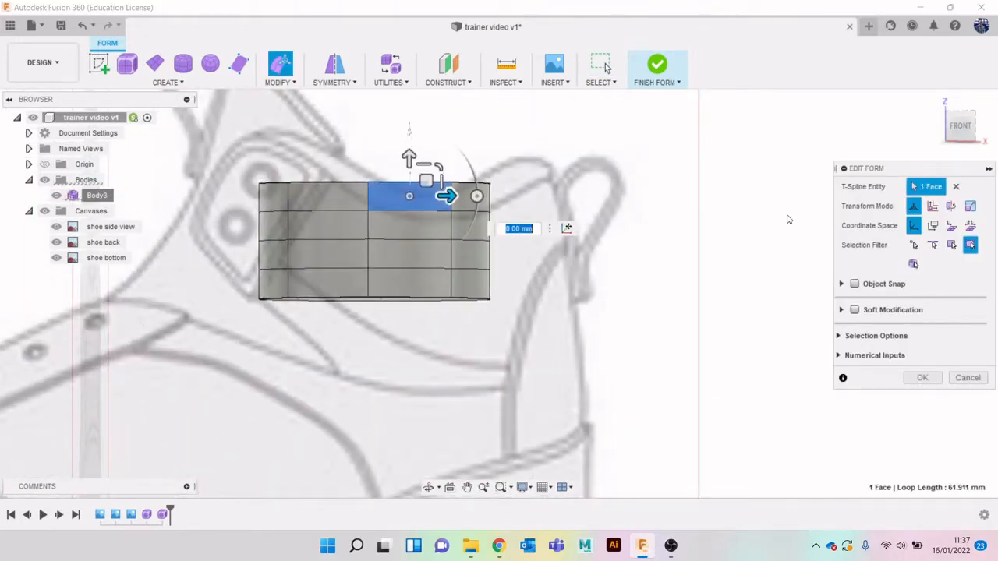
click(368, 211)
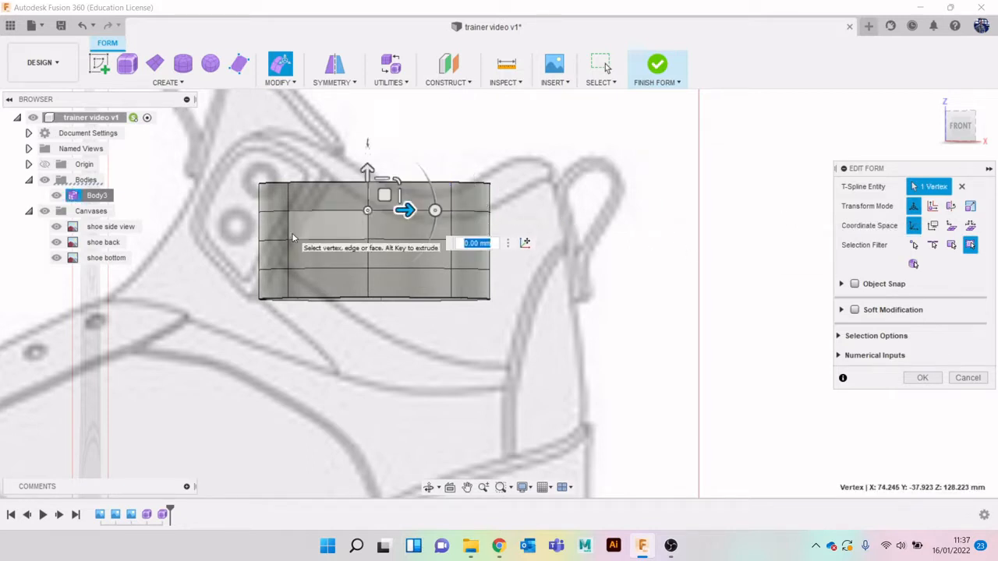
click(312, 184)
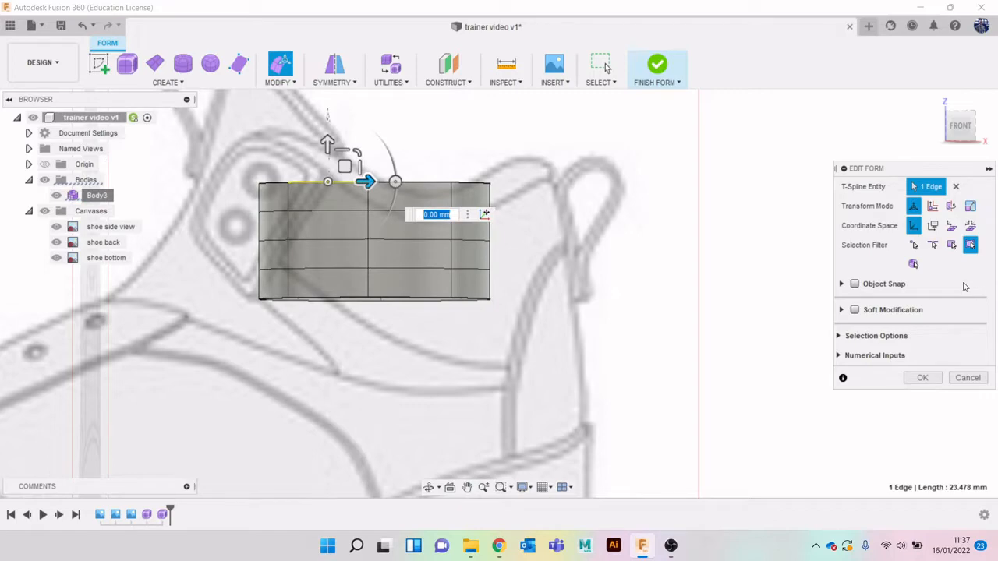
click(784, 212)
Select the cylinder's whole top edge loop in the front view and scale it along the shoe's length by about 1.53.
scroll(773, 226, down, 4)
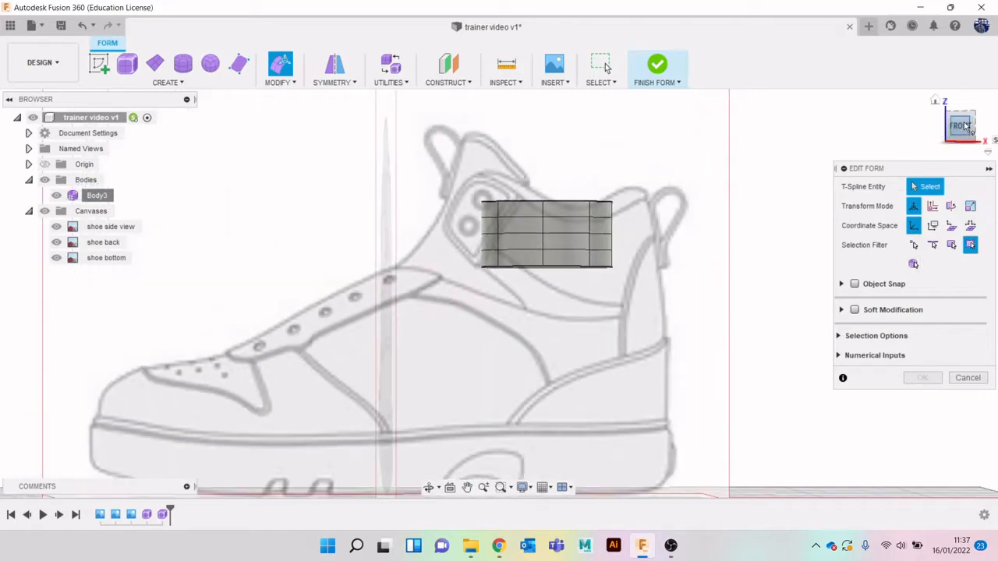
mouse_move(966, 124)
mouse_down()
mouse_move(961, 146)
mouse_move(960, 108)
mouse_up()
click(961, 116)
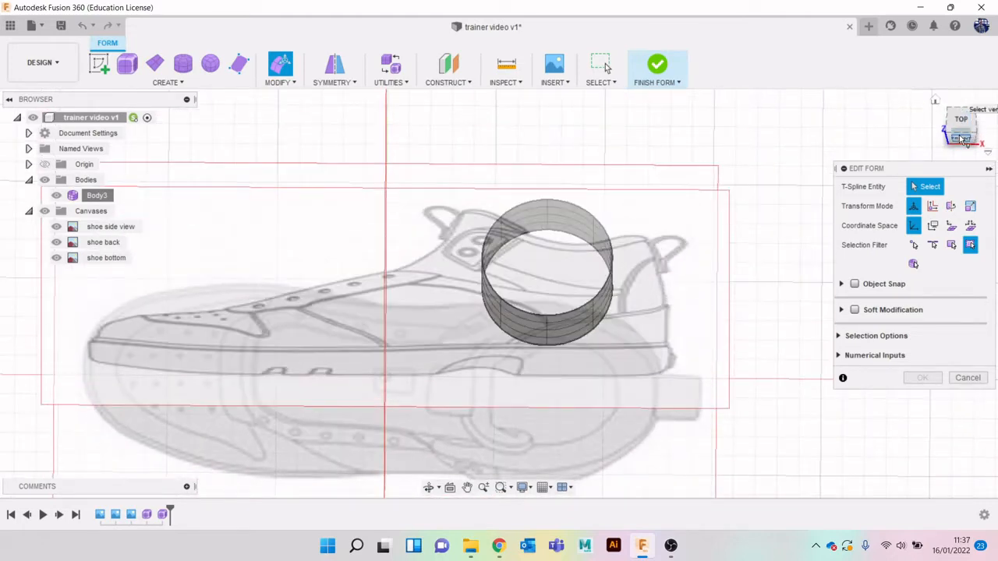
click(964, 139)
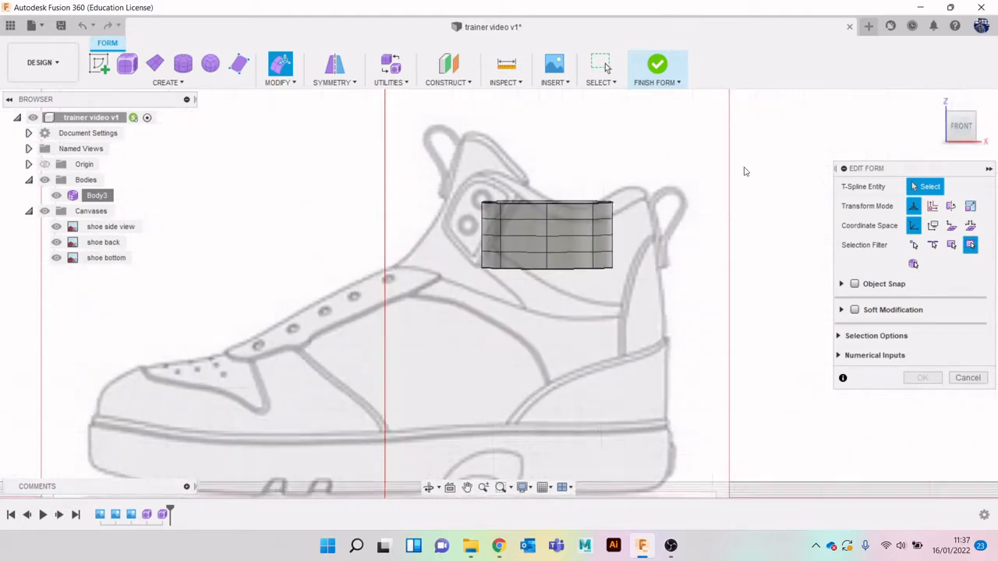
click(573, 203)
scroll(633, 214, up, 5)
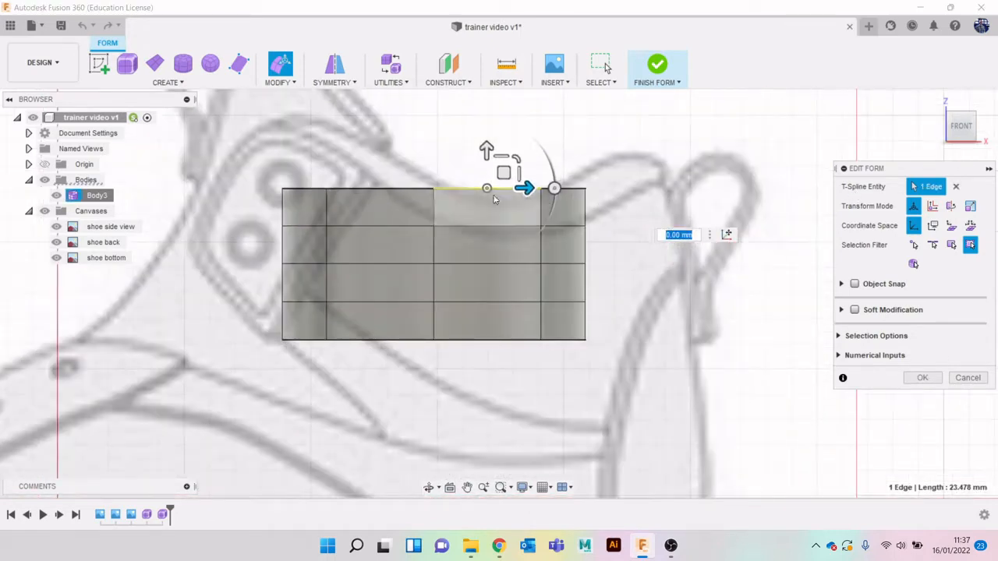
double_click(417, 190)
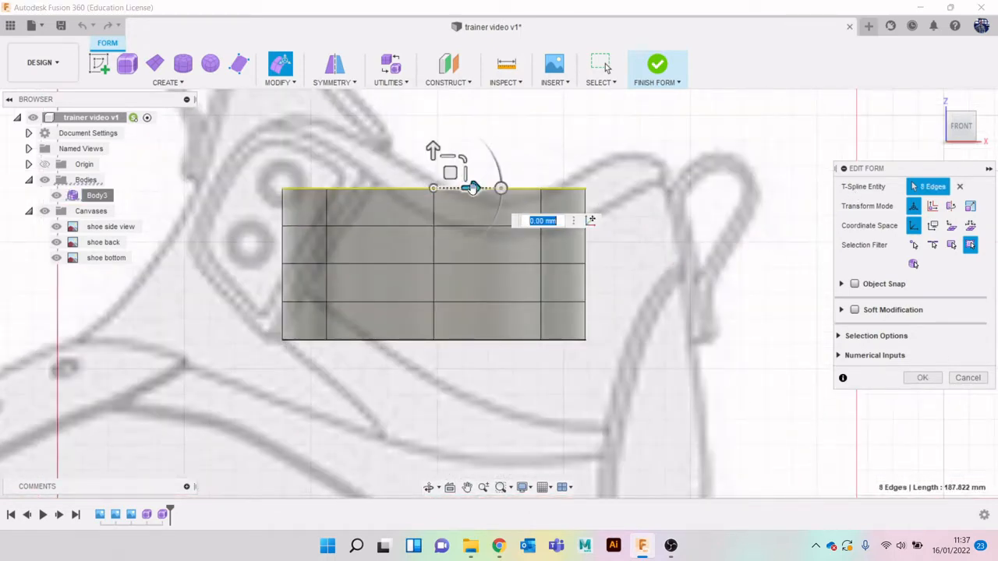
drag(466, 173, 486, 181)
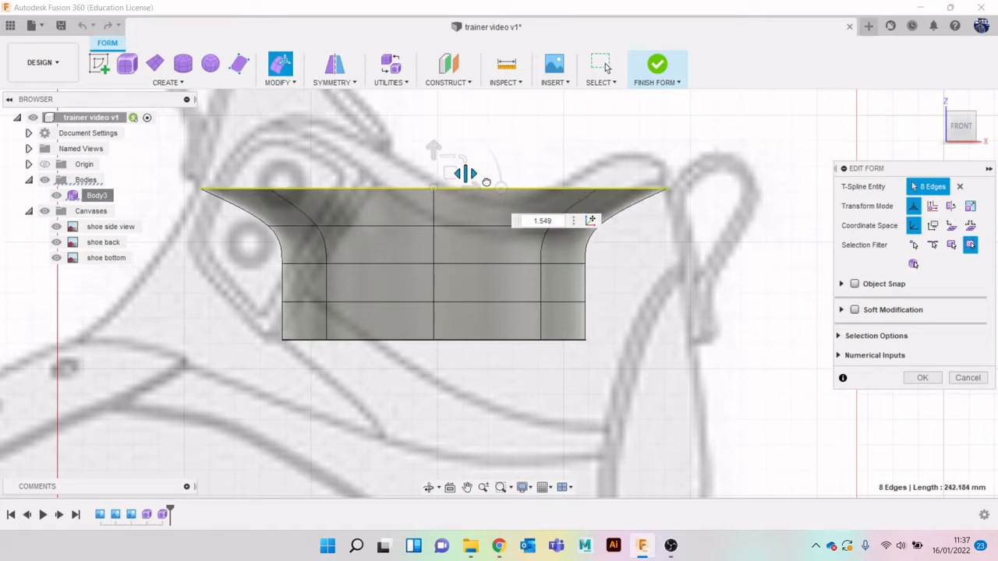
drag(485, 183, 485, 182)
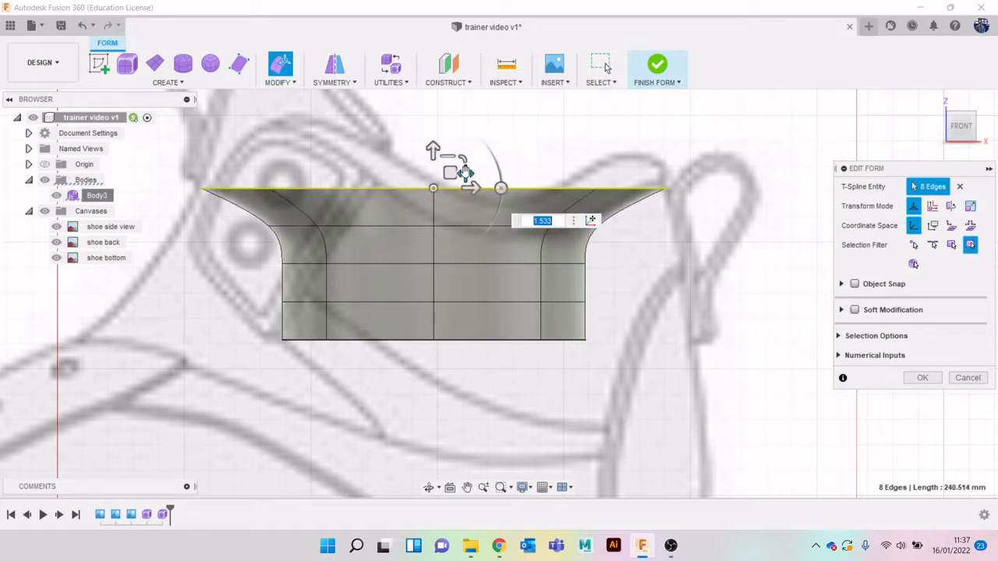
Scale the second and third edge loops from the top along the shoe's length, the third by about 1.69.
double_click(468, 226)
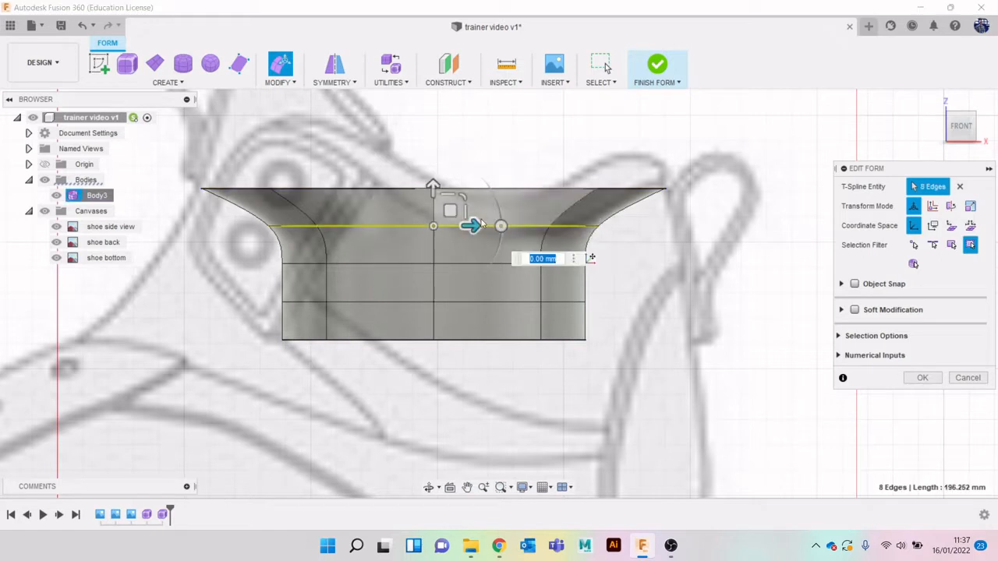
drag(470, 211, 496, 238)
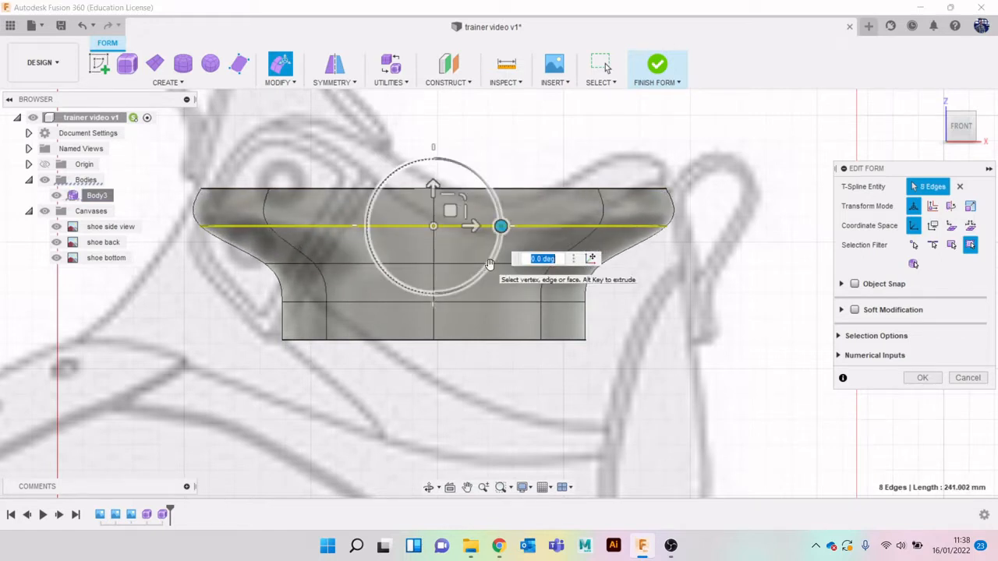
double_click(499, 264)
drag(454, 250, 486, 280)
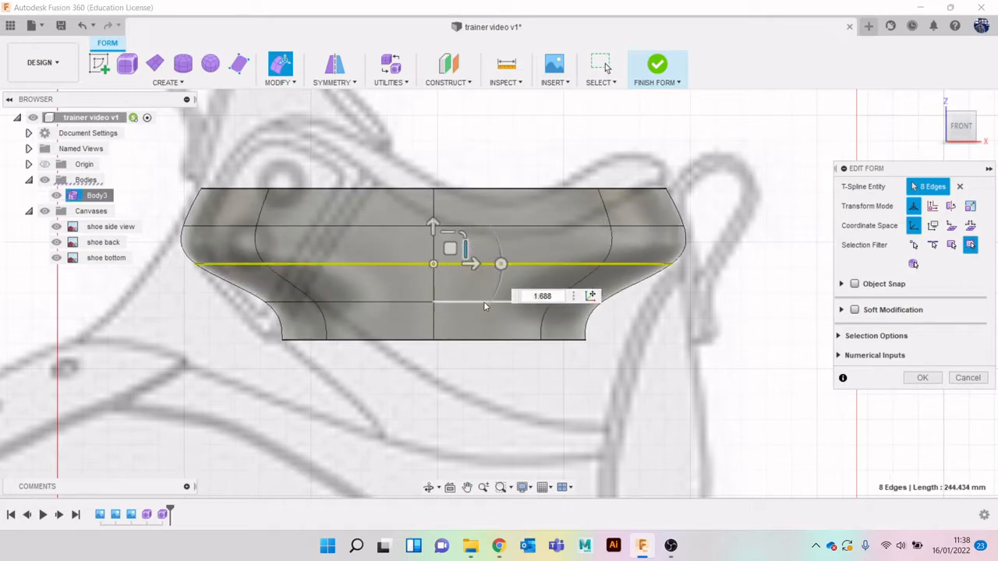
Scale the fourth edge loop and the bottom edge loop along the shoe's length, the bottom one by about 1.75.
double_click(487, 303)
scroll(522, 372, down, 1)
scroll(526, 423, down, 1)
middle_drag(524, 428, 479, 374)
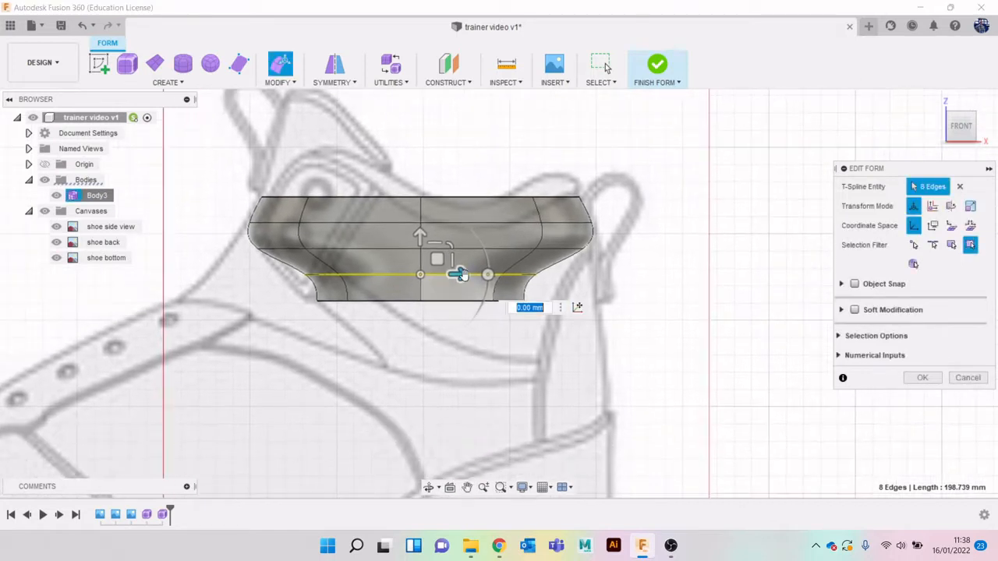
drag(455, 261, 482, 321)
double_click(459, 302)
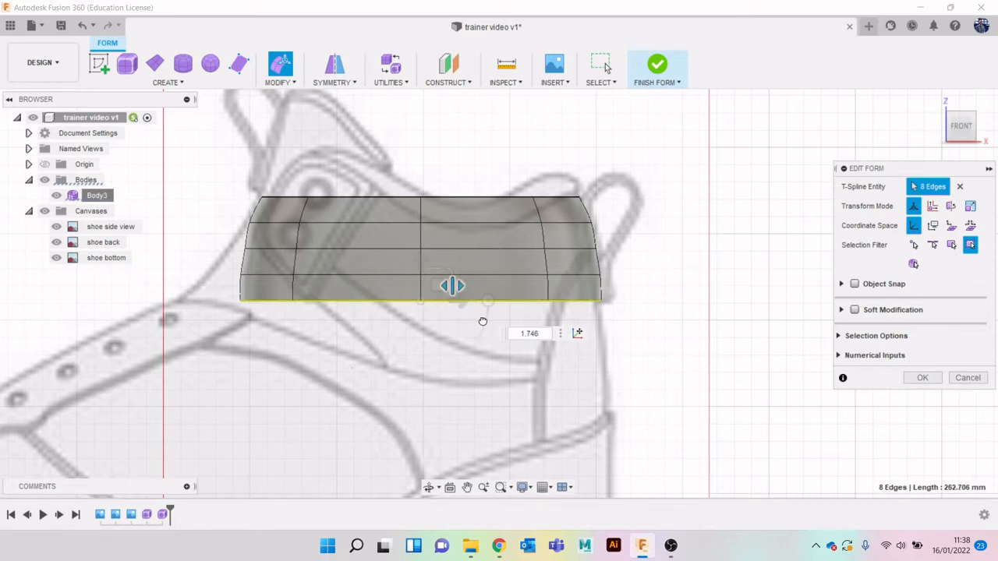
scroll(517, 417, down, 1)
middle_drag(517, 417, 481, 339)
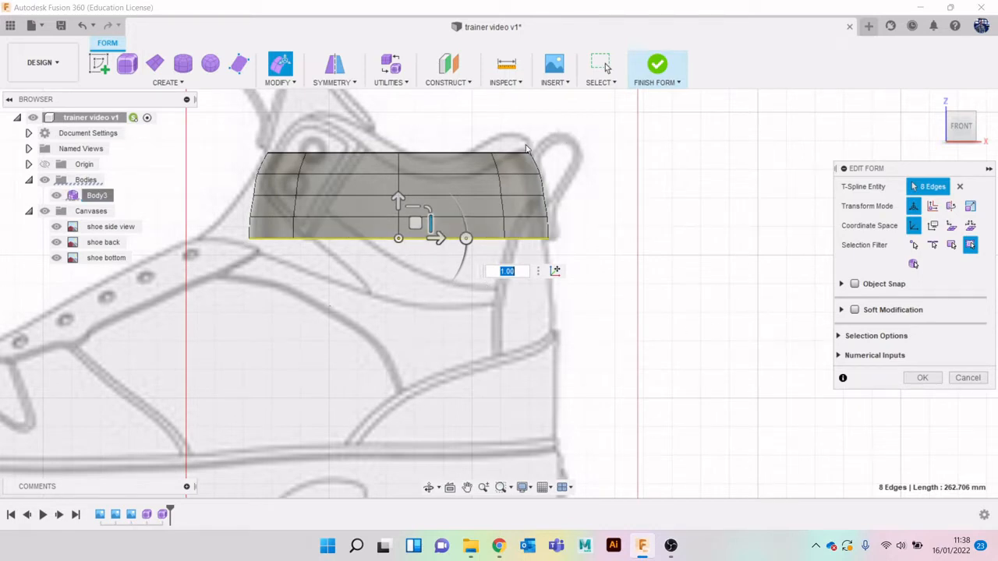
Extrude the bottom edge loop straight down about 37 mm and widen the loop directly above it slightly along the shoe's length.
drag(398, 200, 397, 355)
key(ctrl+z)
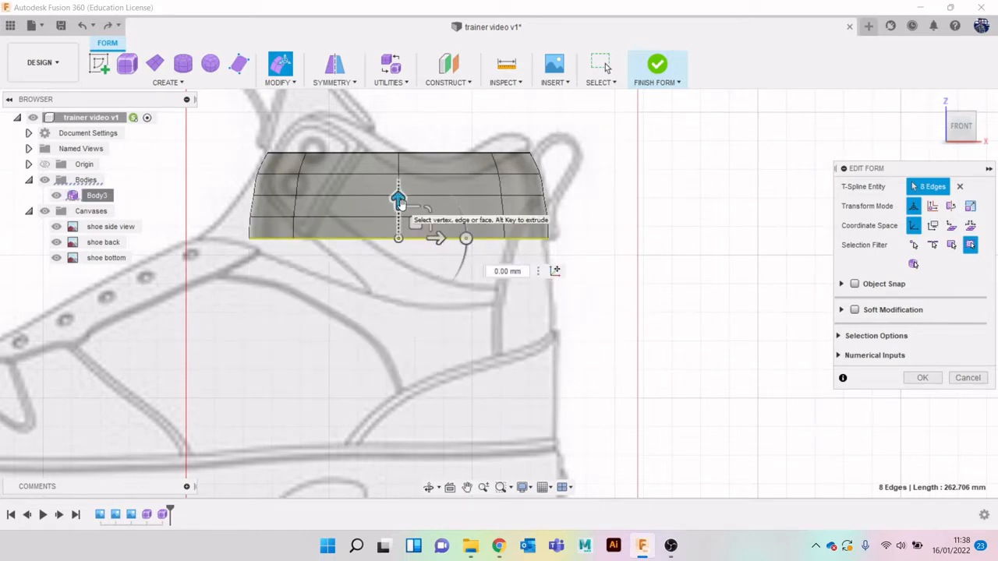
drag(397, 199, 398, 304)
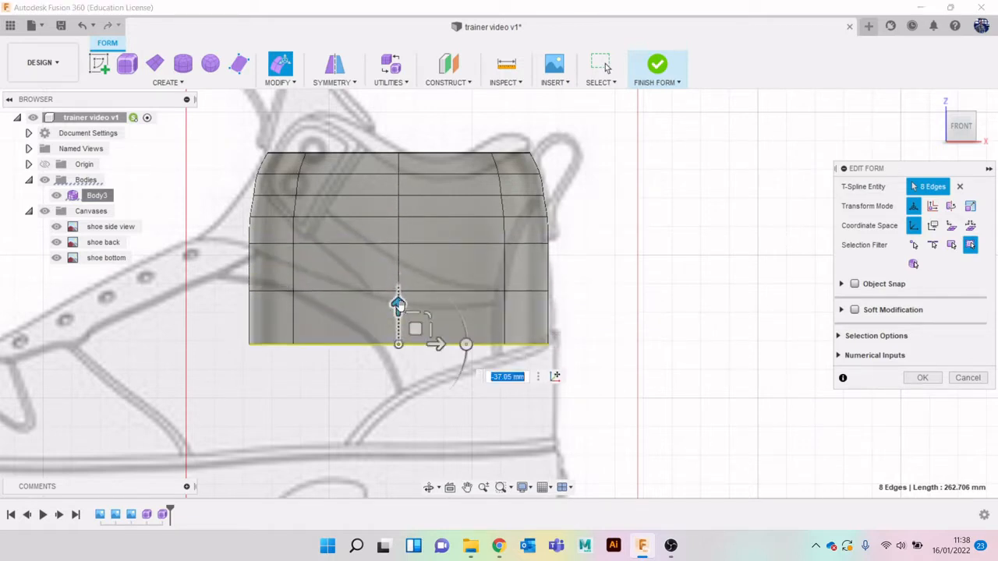
double_click(431, 290)
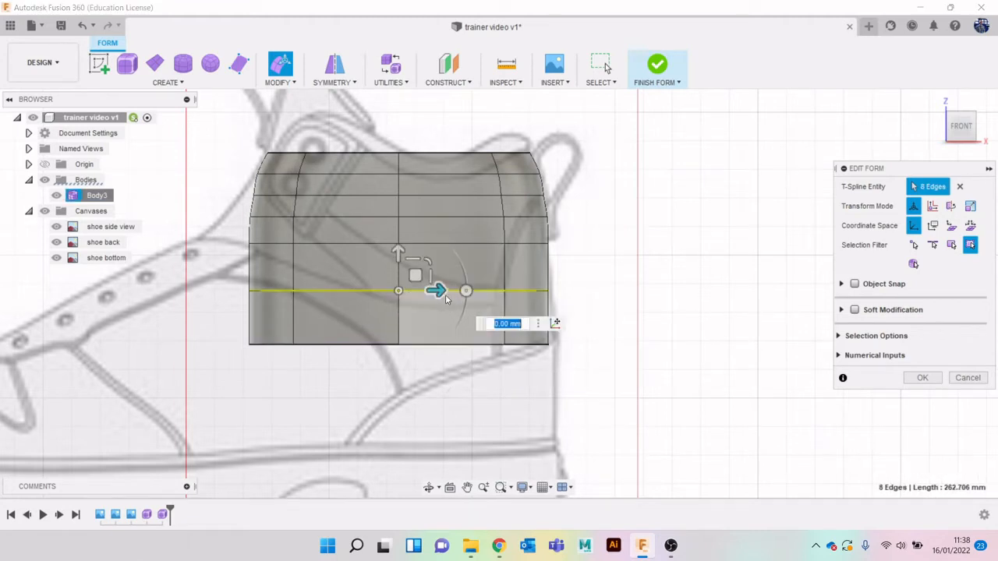
drag(432, 288, 434, 289)
Try widening the bottom edge loop slightly along the shoe's length and extruding it down about 37 mm to the sole.
click(441, 345)
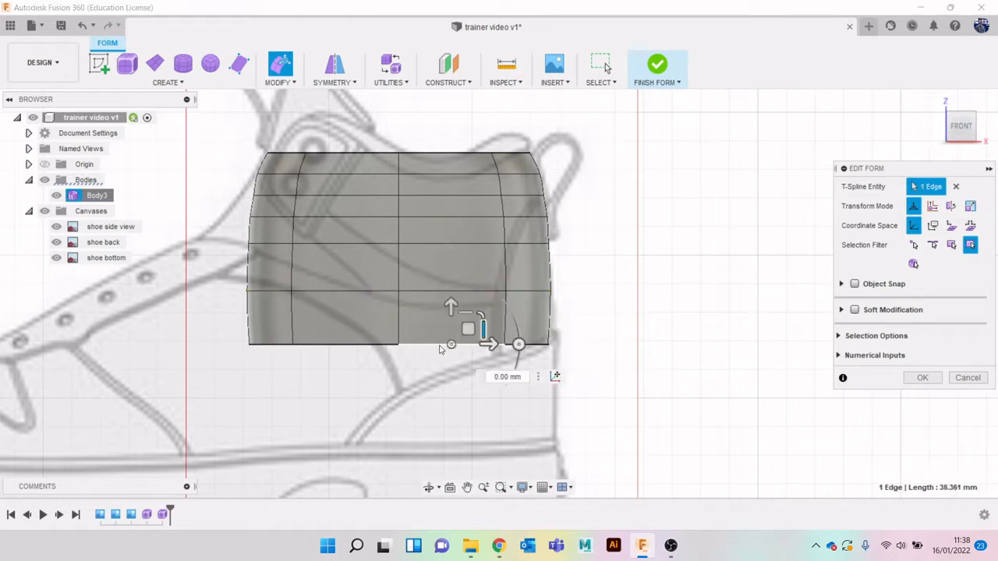
double_click(441, 344)
drag(430, 329, 397, 407)
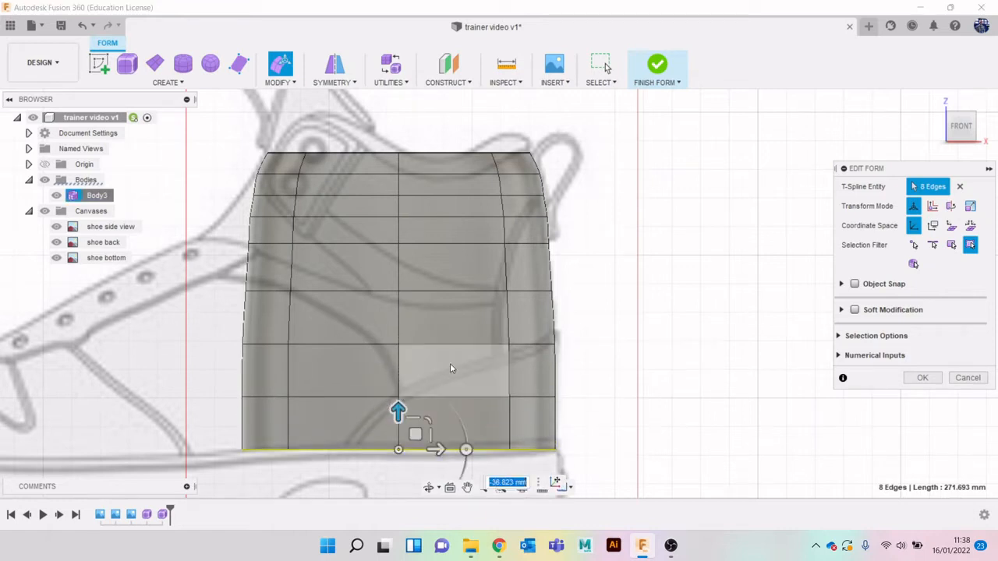
scroll(450, 363, down, 3)
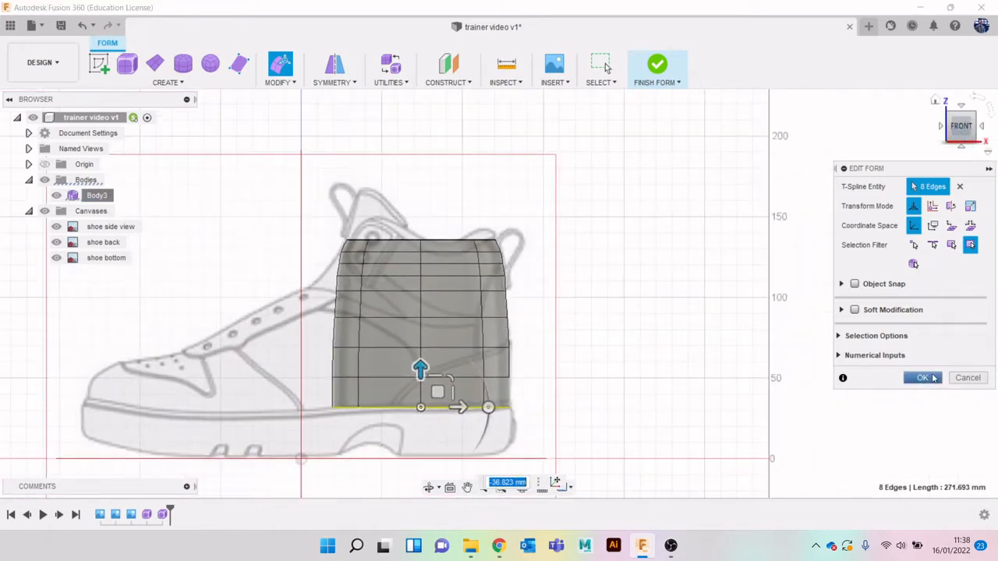
click(924, 378)
Try scaling the collar's top edge loop across the shoe's width by about 1.285 against the top-view canvas.
click(961, 105)
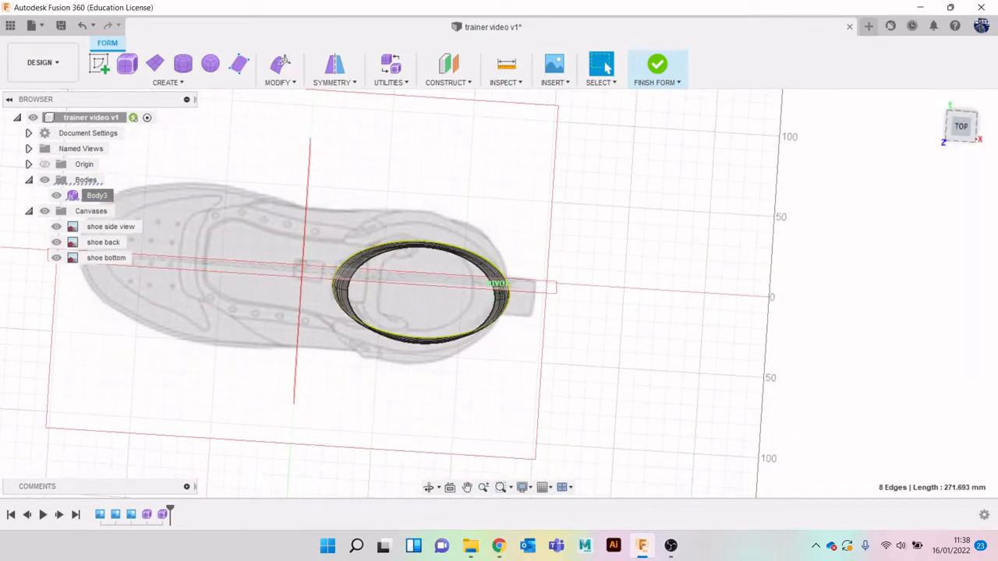
click(963, 127)
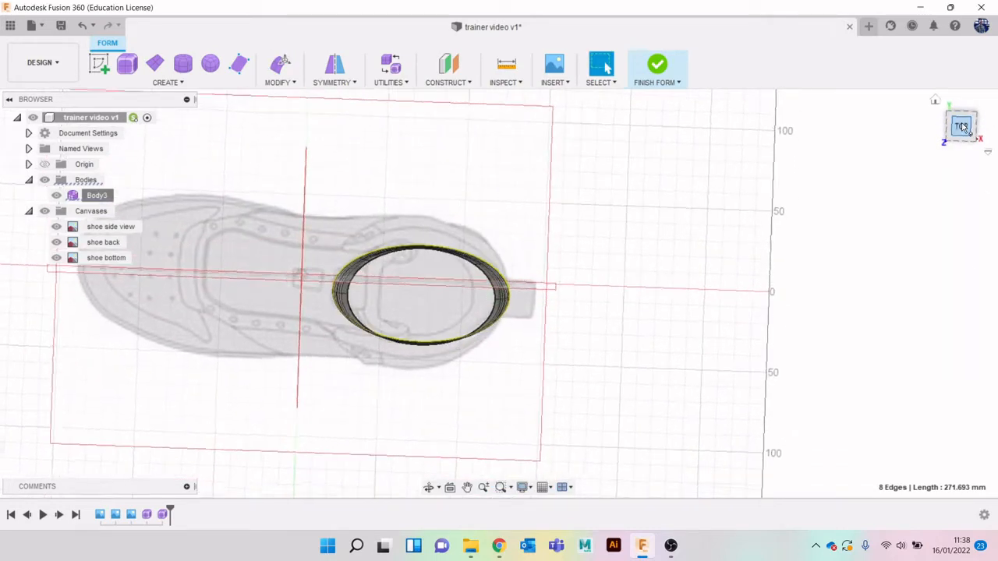
right_click(673, 231)
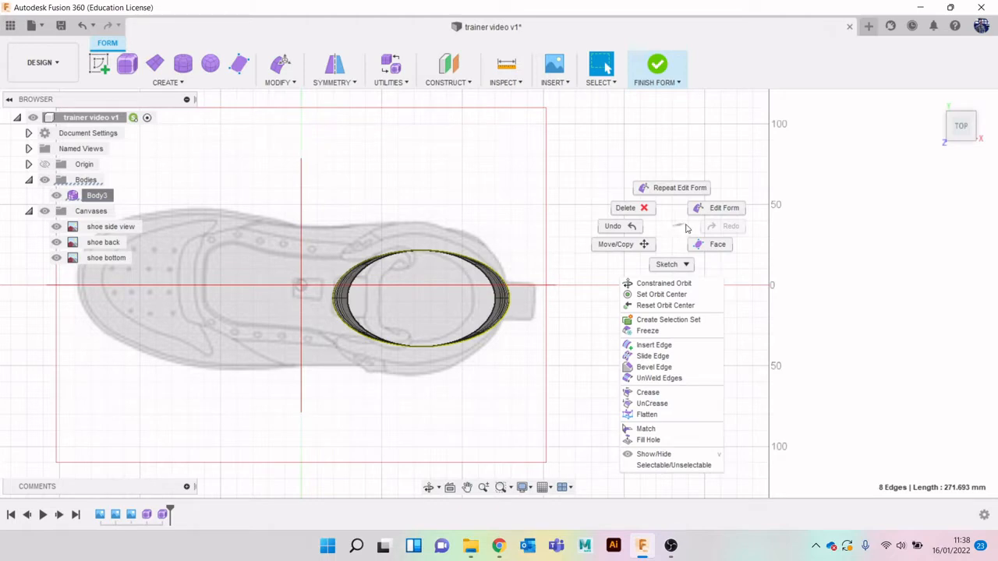
click(713, 207)
scroll(463, 251, up, 2)
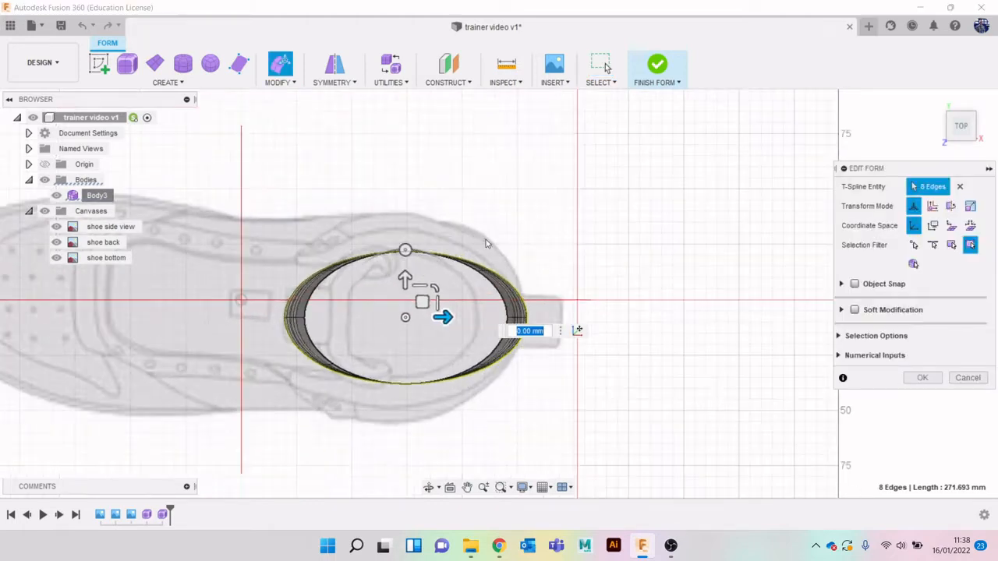
click(962, 139)
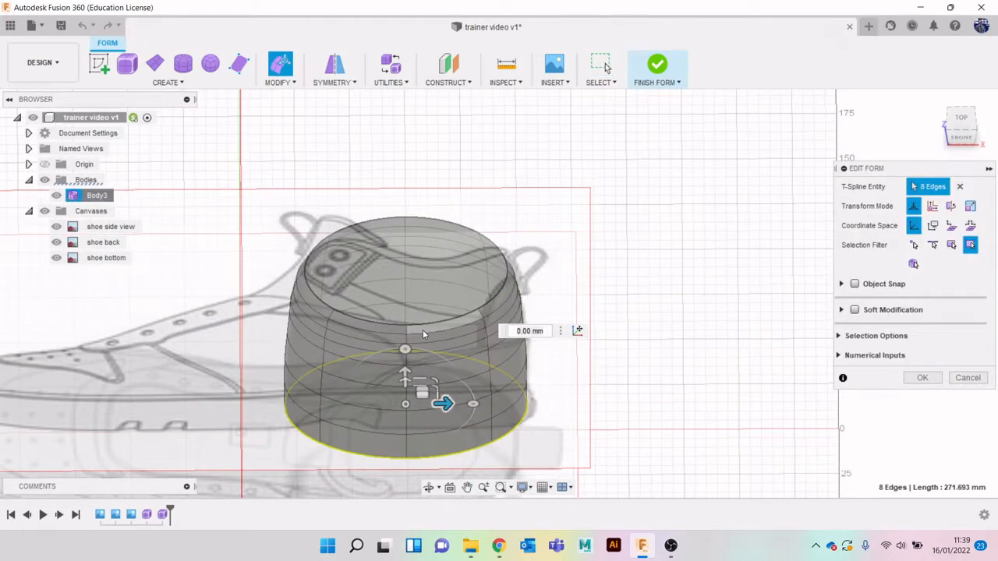
double_click(428, 321)
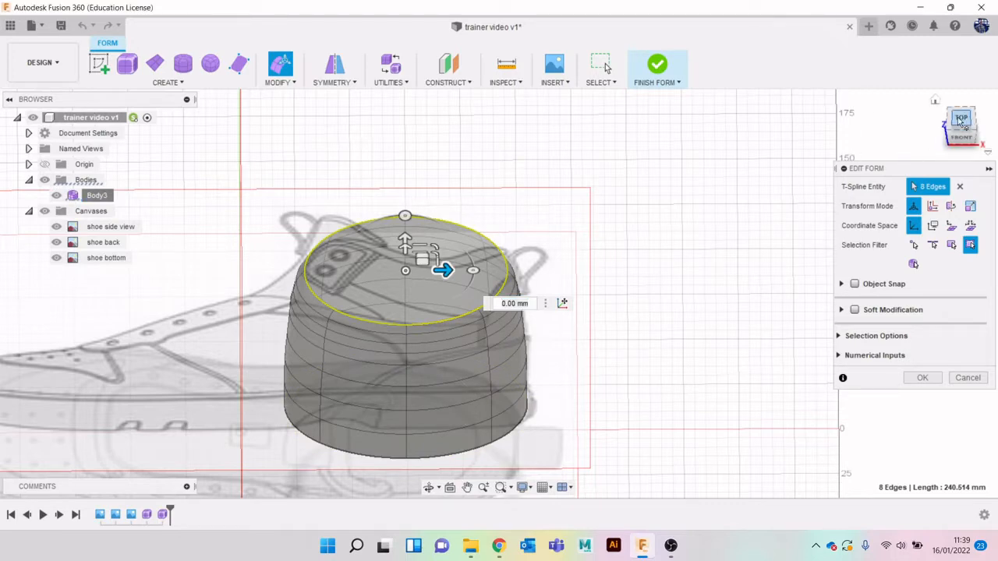
click(962, 119)
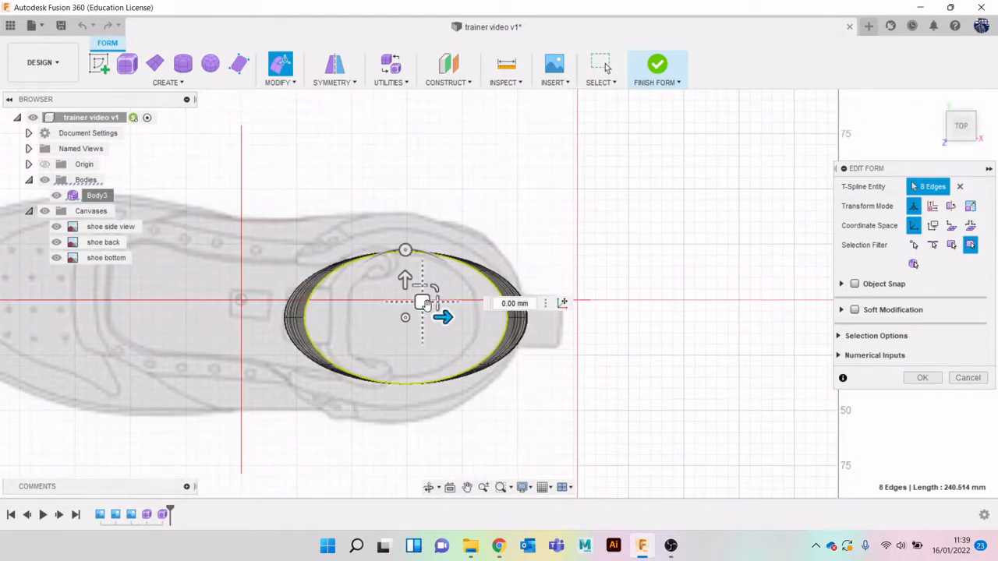
scroll(424, 303, up, 2)
drag(423, 295, 412, 290)
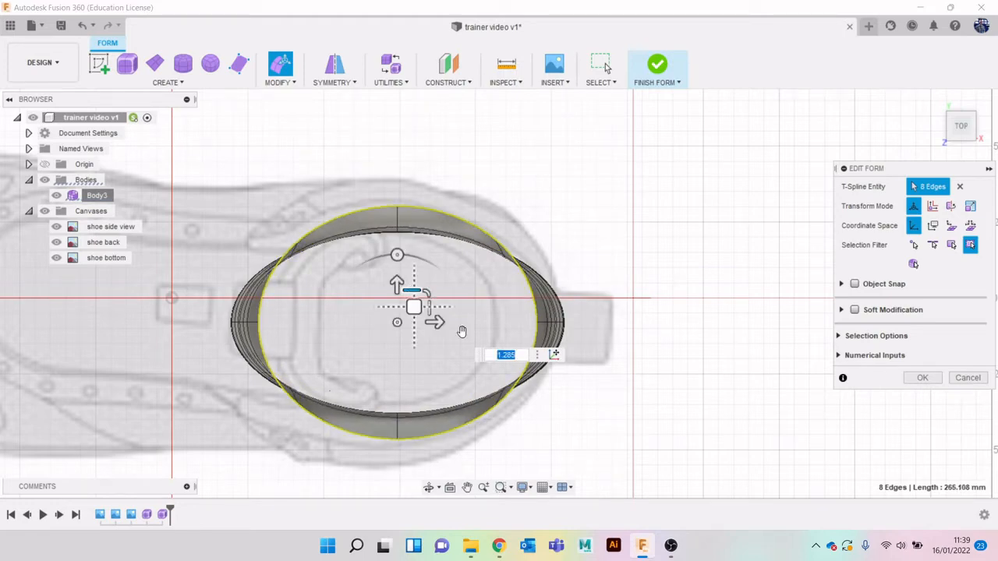
Select the second edge loop from the top, undo the recent loop edits and cancel the form edit.
click(960, 140)
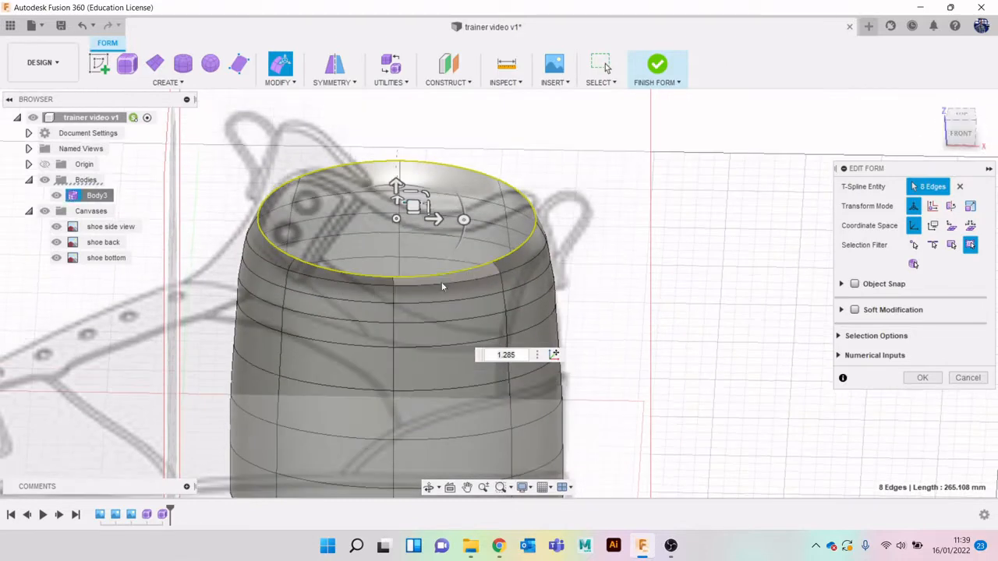
click(959, 115)
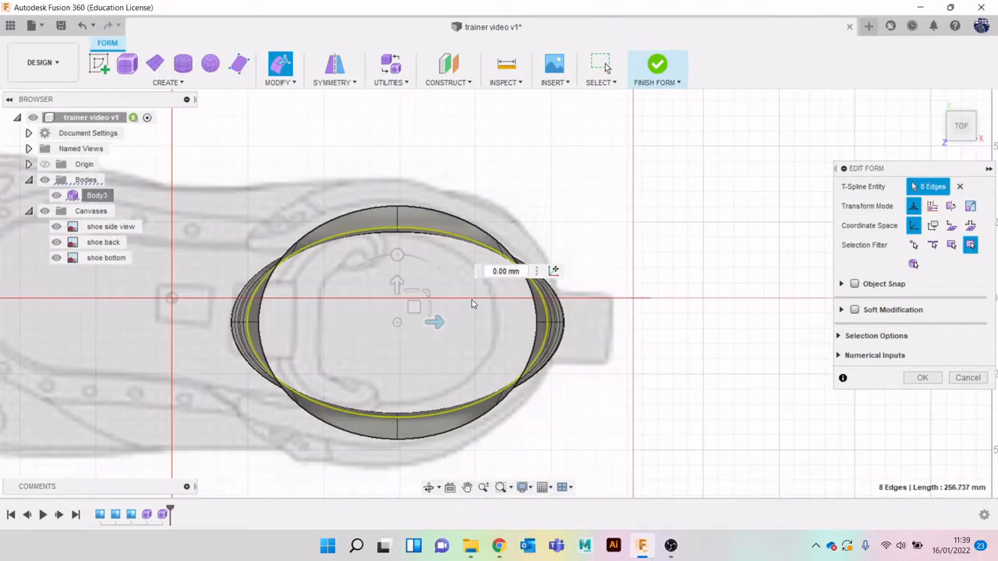
key(ctrl+z)
click(967, 378)
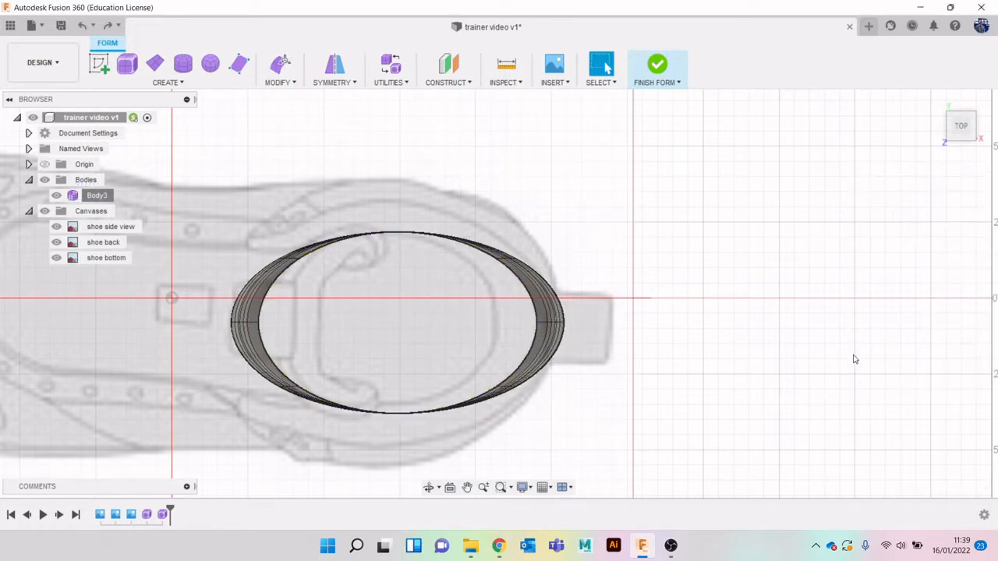
Extrude the bottom edge loop straight down to the sole's upper edge in the front view and finish the form edit.
click(962, 131)
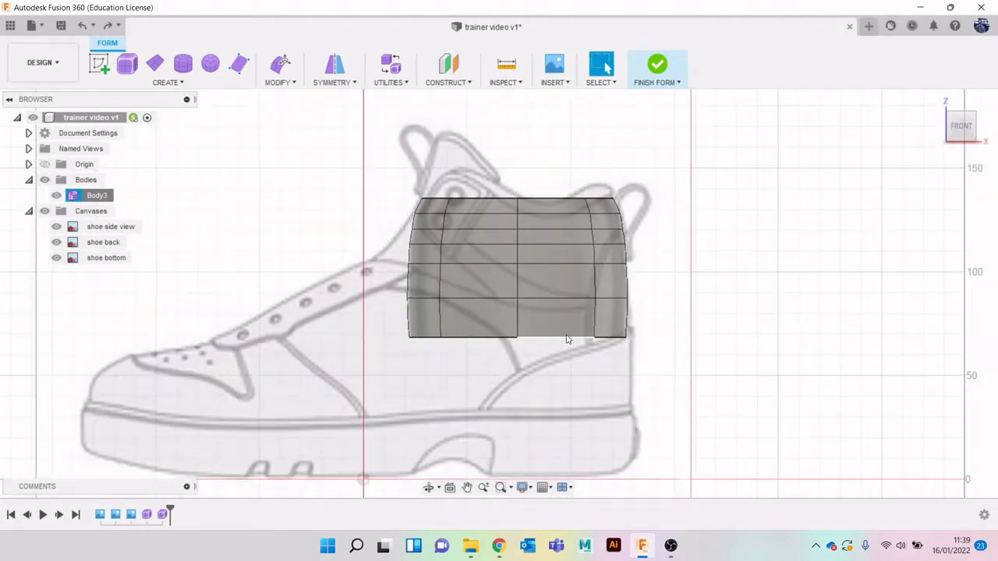
double_click(567, 337)
right_click(698, 273)
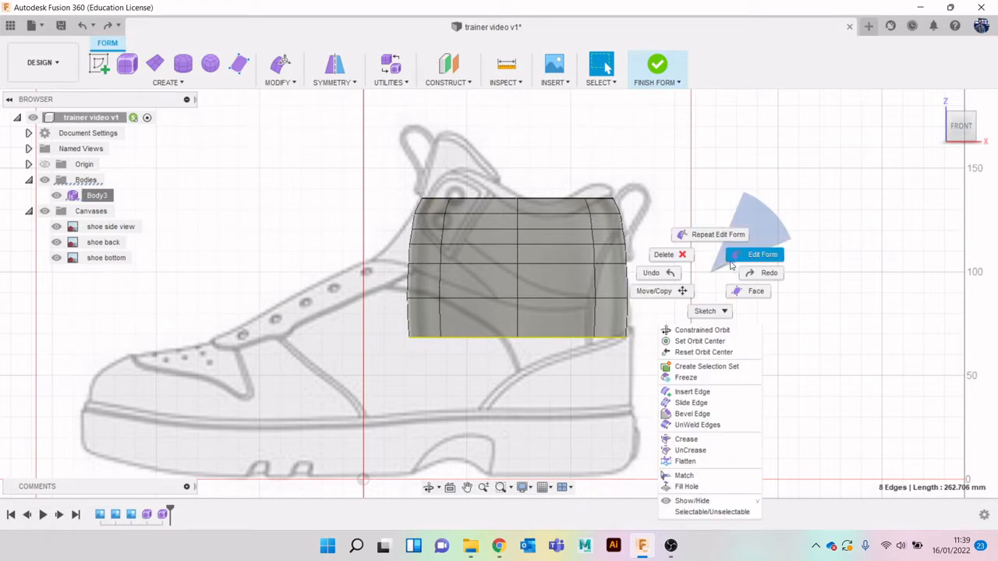
click(753, 251)
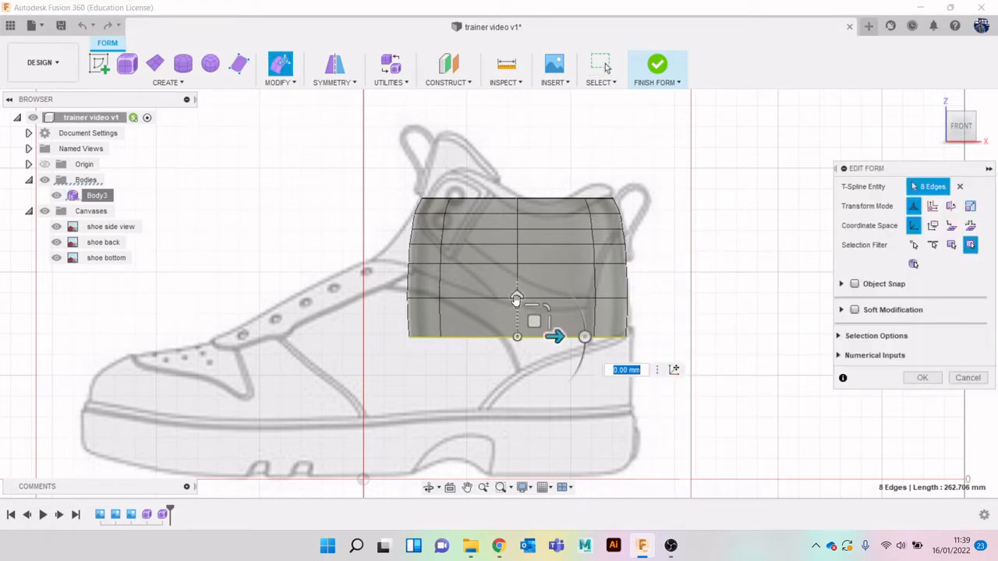
drag(516, 299, 517, 372)
click(922, 378)
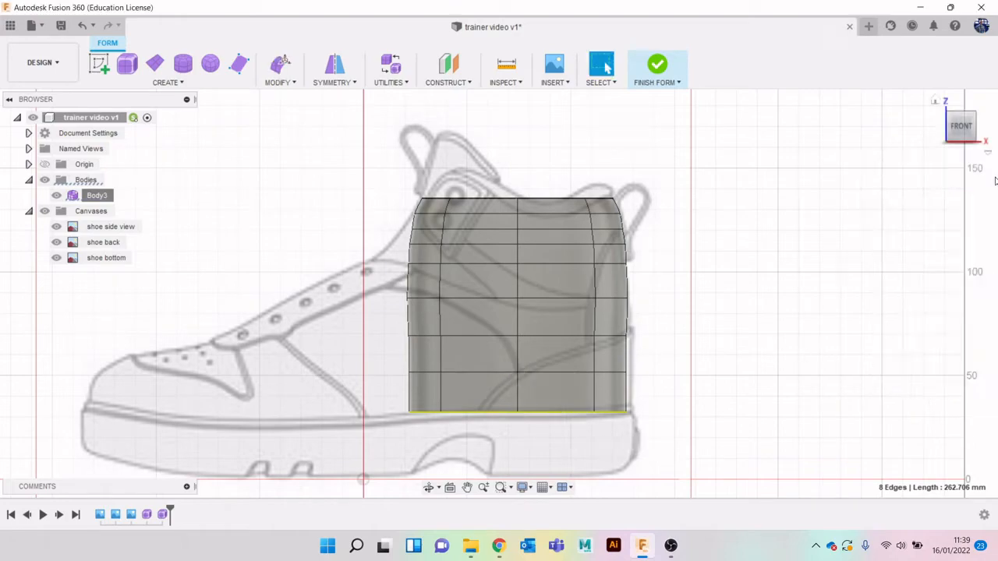
Select the two front faces of the lowest row and move them about 148.5 mm toward the toe.
drag(980, 142, 988, 141)
mouse_move(772, 421)
shift+middle_down()
mouse_move(861, 375)
mouse_move(819, 355)
shift+middle_up()
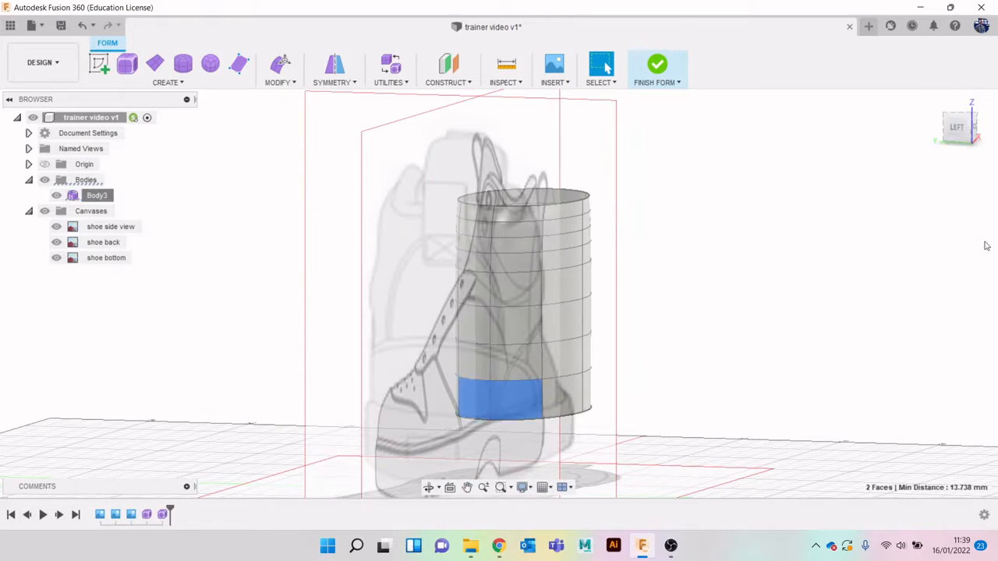
drag(961, 133, 968, 134)
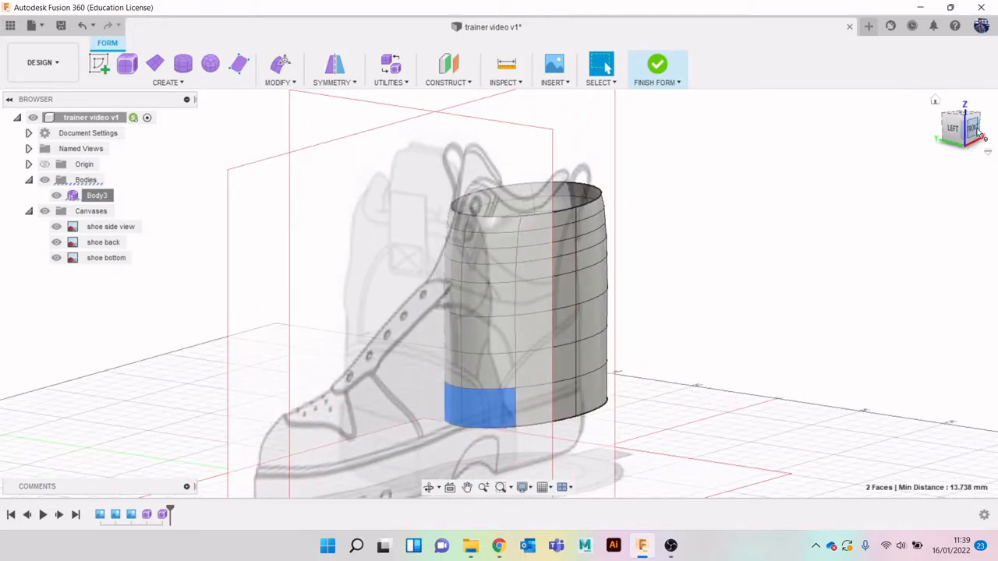
click(979, 132)
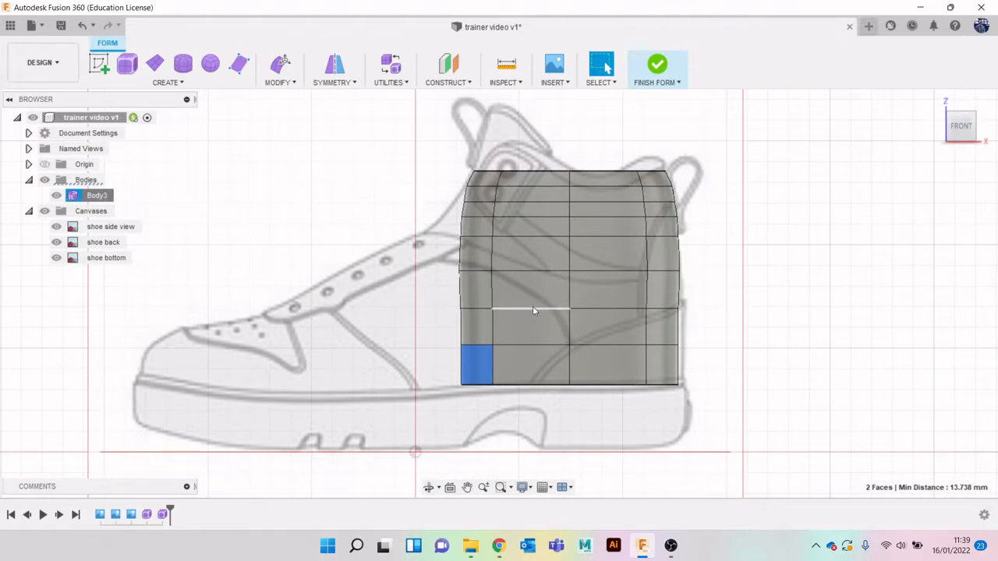
right_click(821, 238)
click(872, 213)
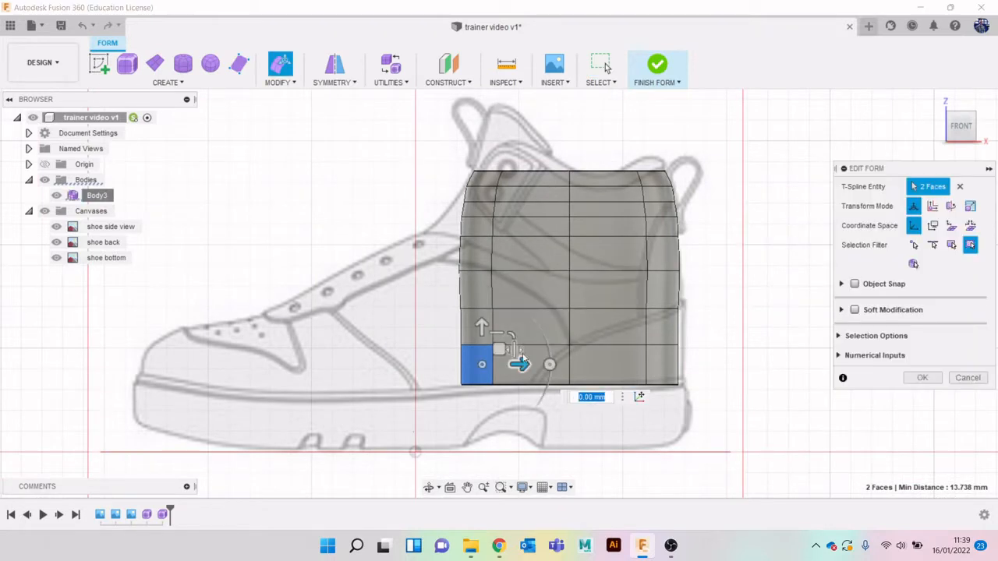
drag(522, 364, 212, 364)
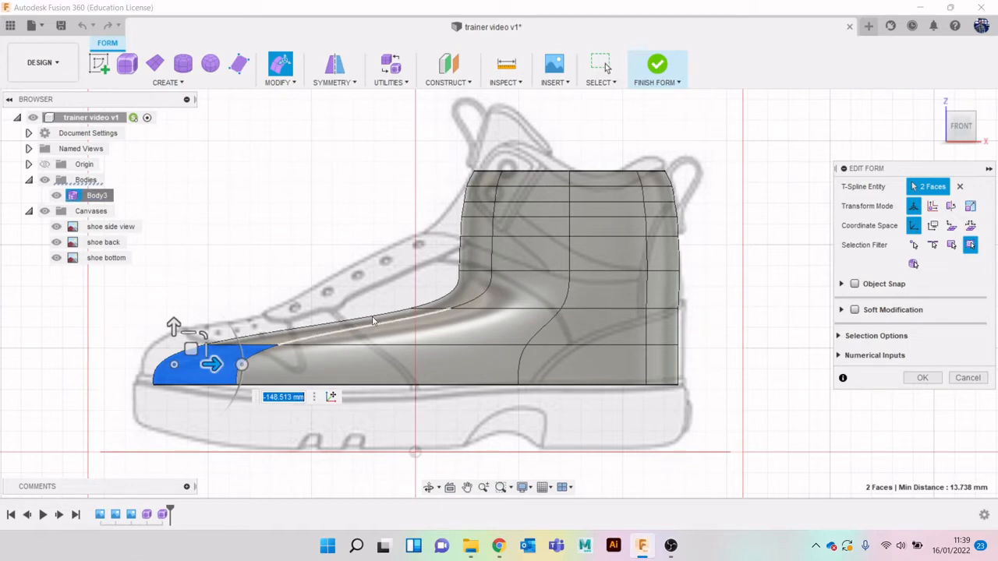
Select the two front faces directly above the toe faces and move them about 65.5 mm toward the toe.
click(964, 128)
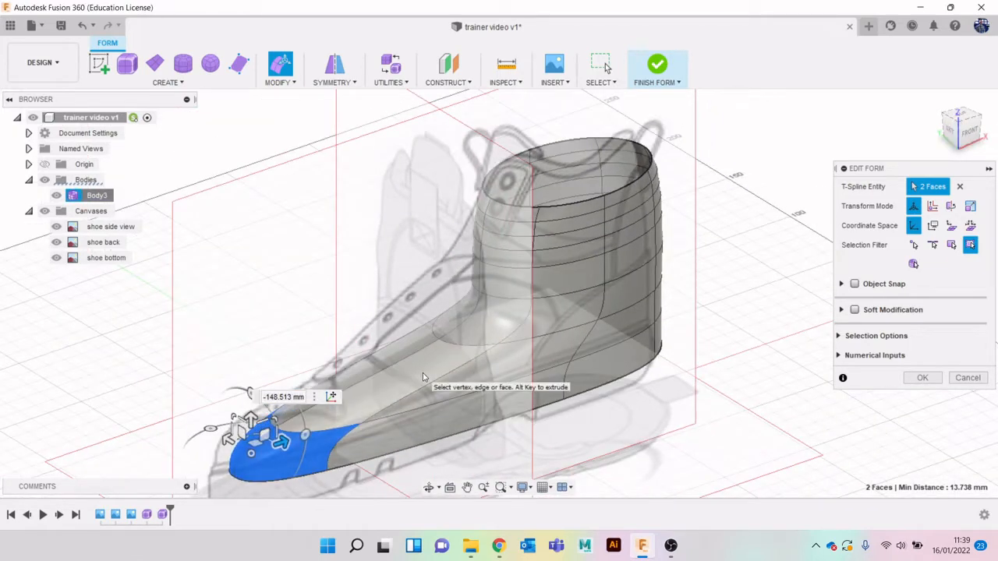
click(365, 378)
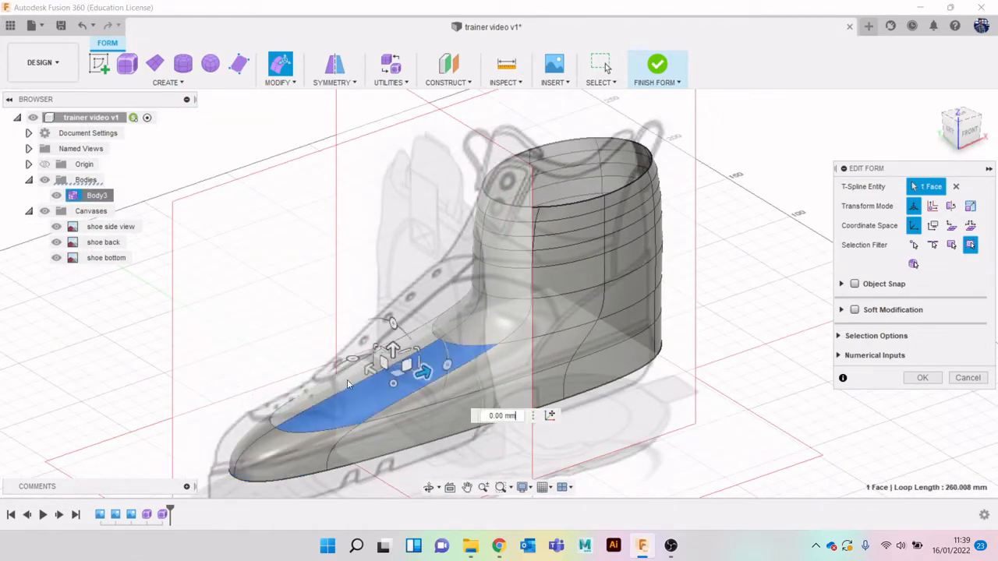
scroll(357, 380, up, 5)
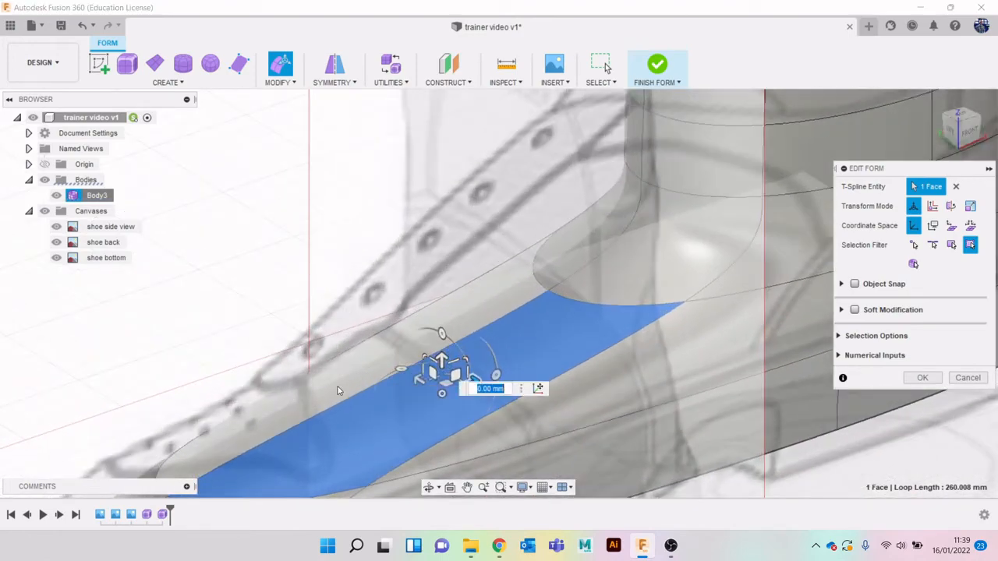
shift+click(405, 412)
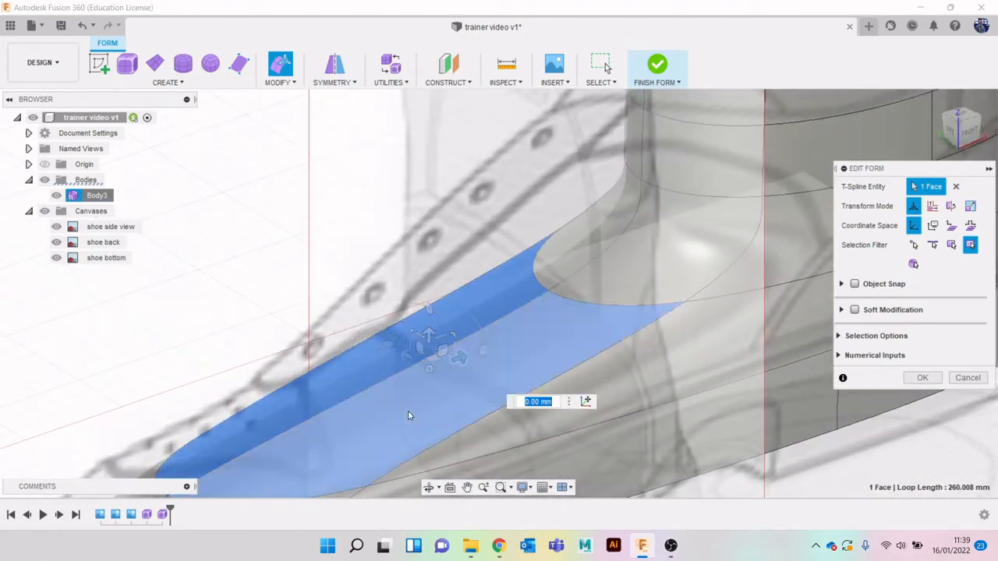
click(967, 134)
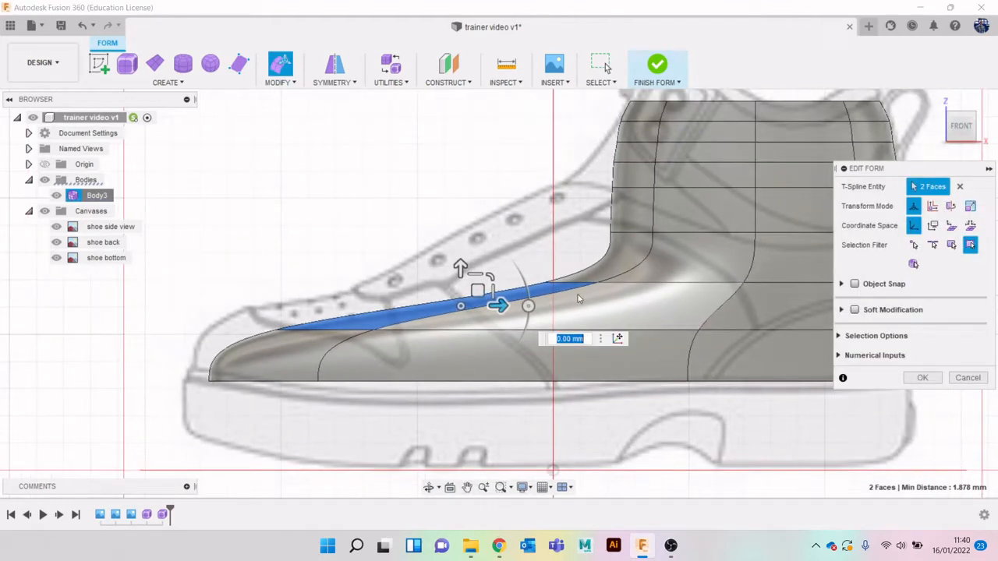
drag(503, 303, 318, 321)
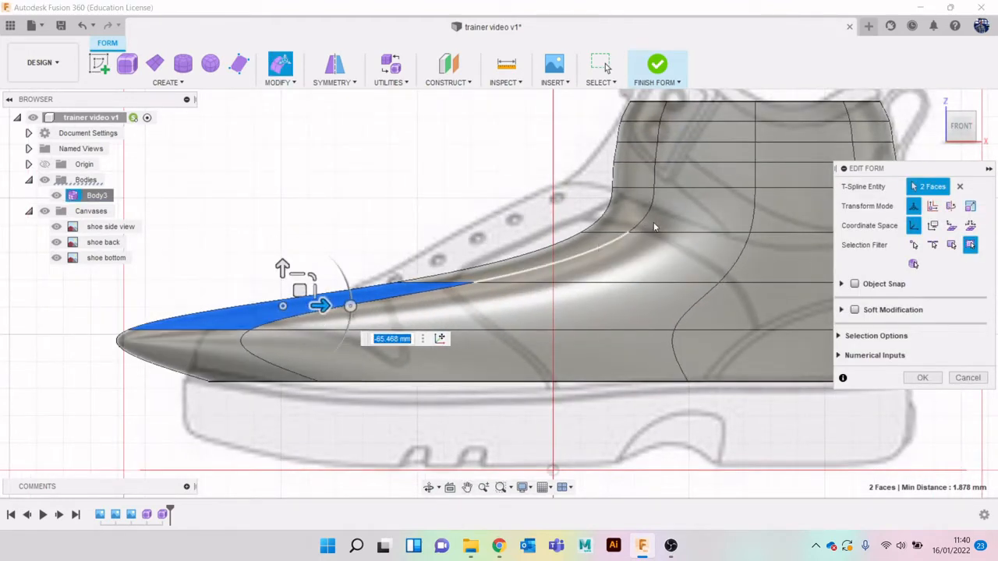
Select the next two front faces up the instep and move them about 32 mm toward the toe.
click(981, 126)
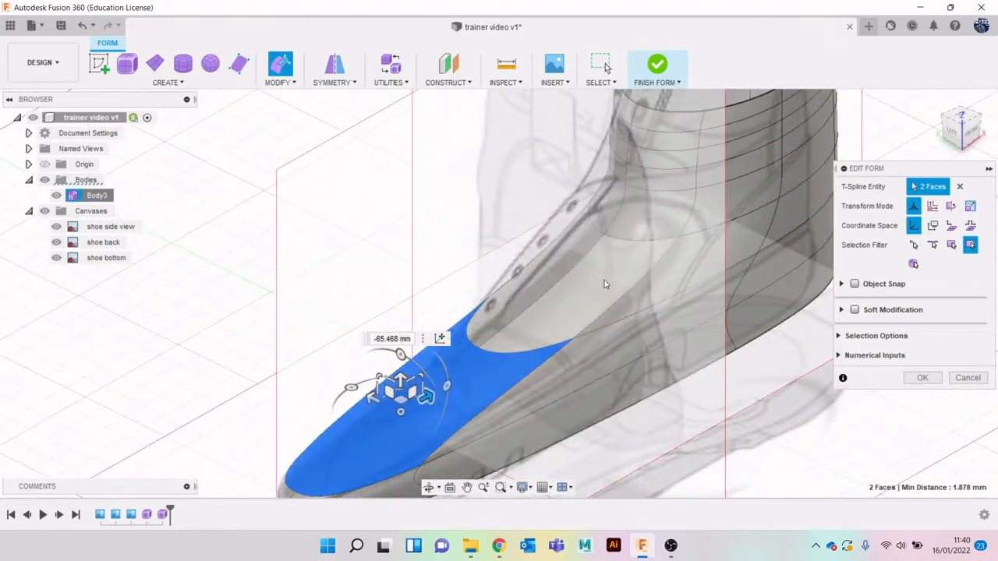
click(544, 287)
shift+click(536, 273)
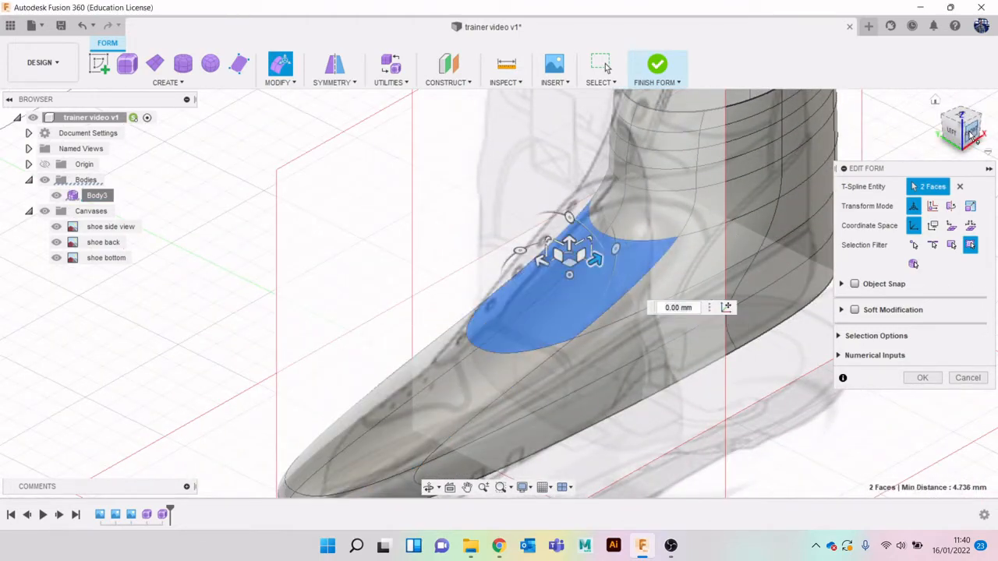
click(971, 137)
drag(566, 253, 482, 262)
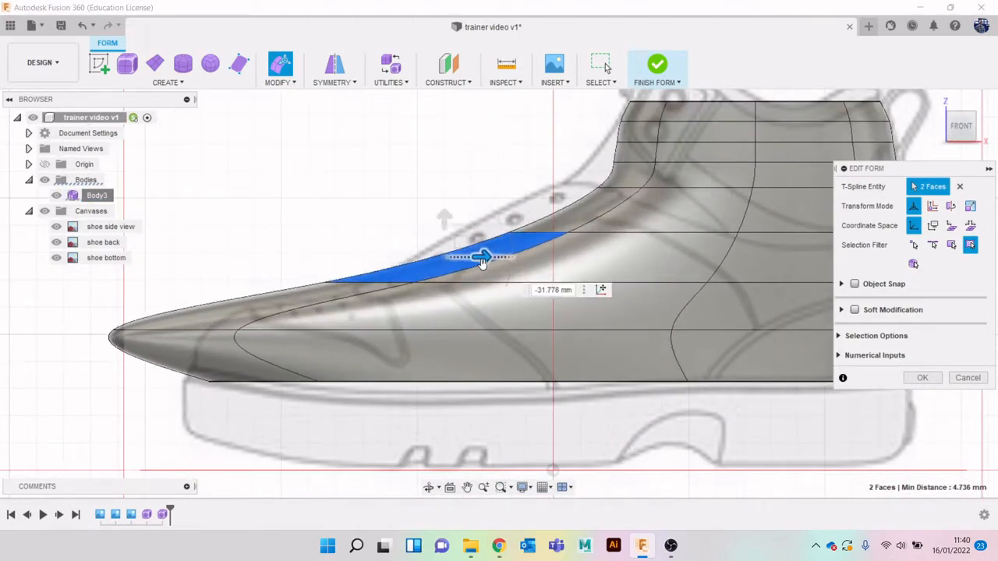
Raise the two selected instep faces about 9.8 mm, and pull the two lowest toe faces back toward the heel.
drag(442, 224, 443, 191)
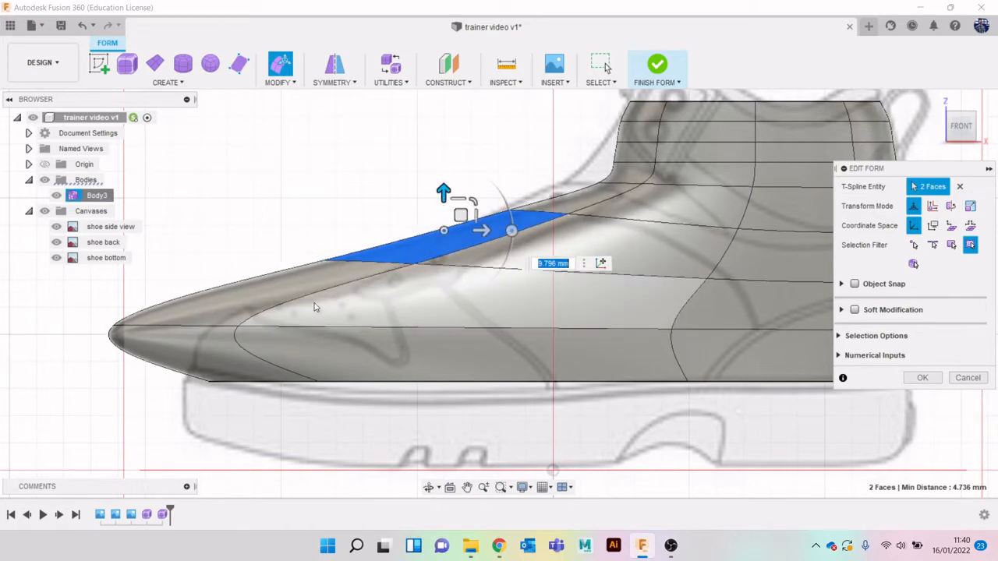
click(963, 127)
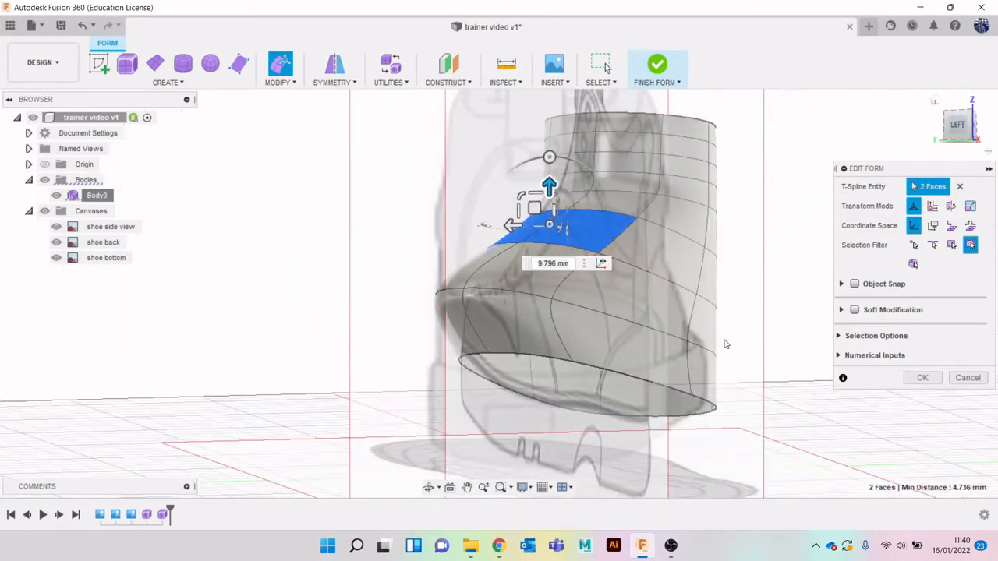
click(466, 330)
shift+click(456, 328)
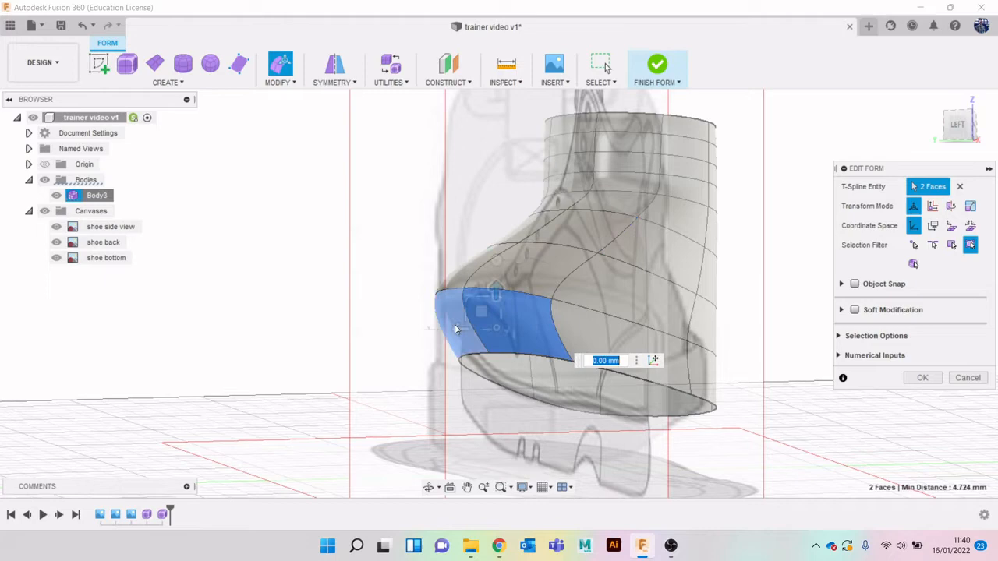
drag(959, 131, 987, 128)
click(973, 127)
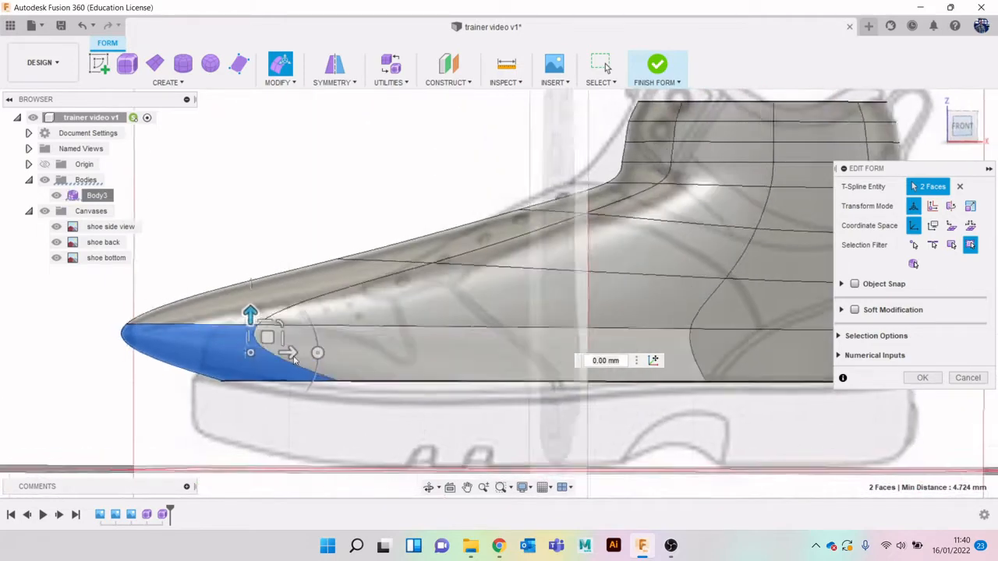
drag(280, 353, 413, 401)
Select the two front bottom edges of the toe and move them about 62 mm forward to the front of the sole.
click(379, 382)
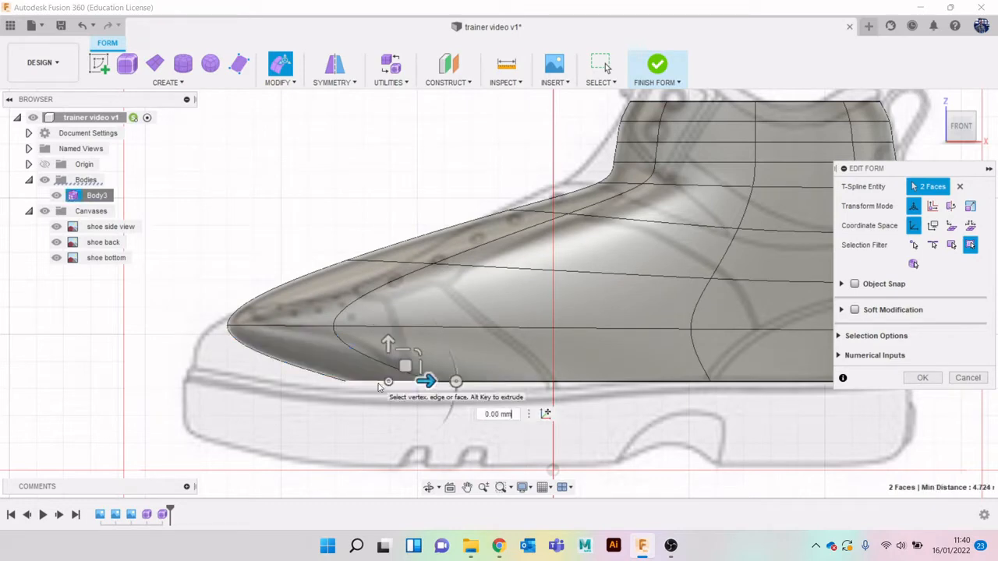
click(965, 133)
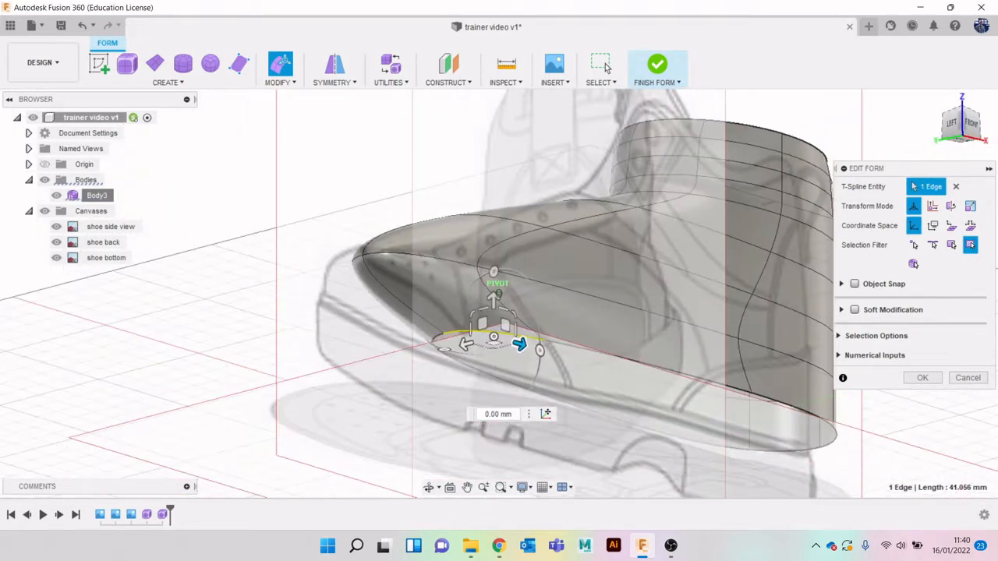
shift+click(430, 346)
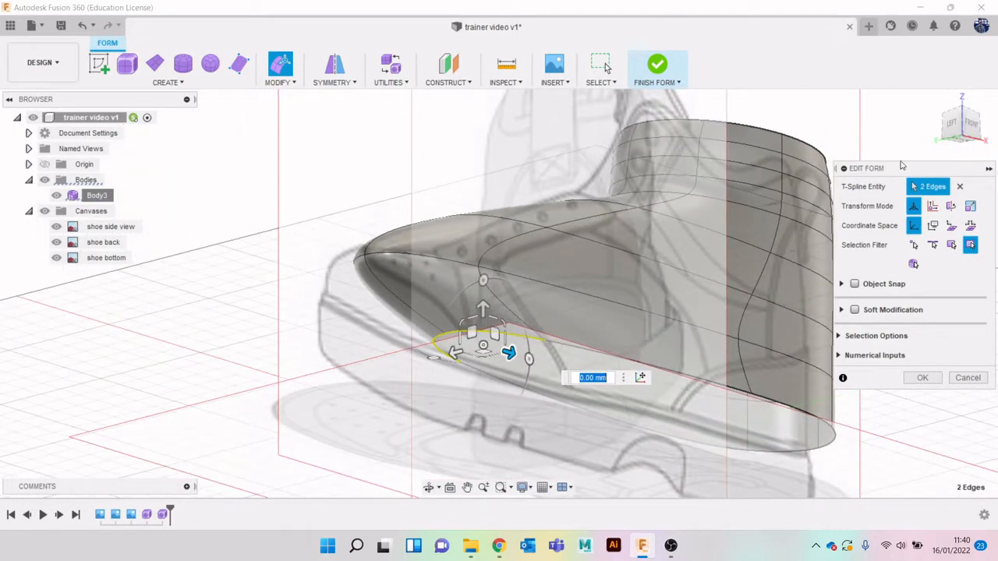
click(972, 125)
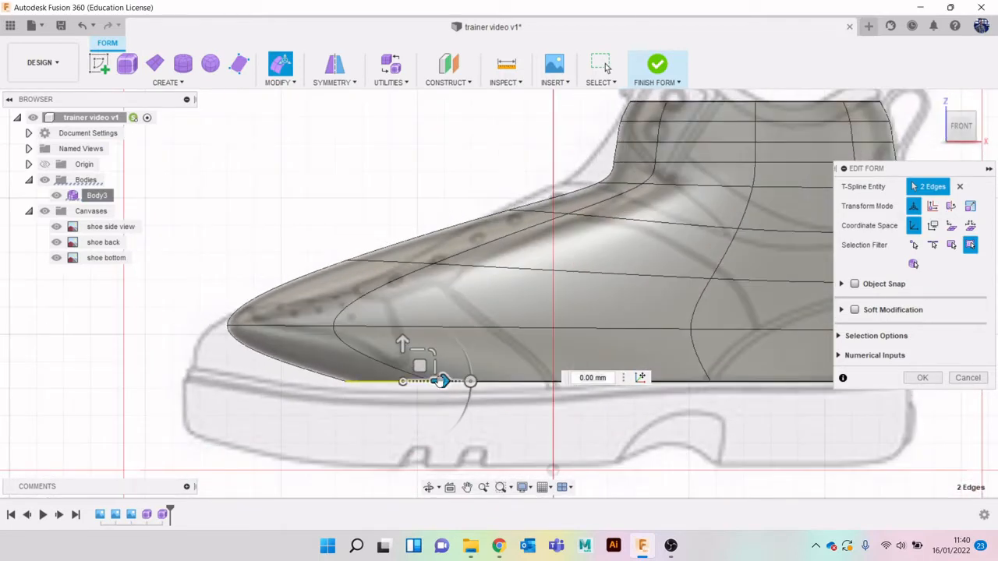
drag(440, 381, 271, 424)
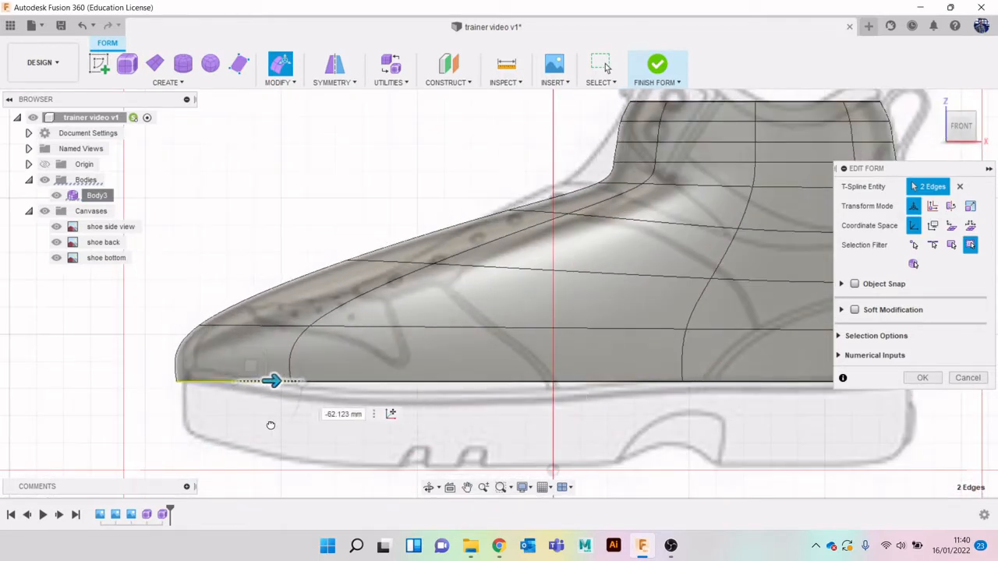
Select the two faces directly above the toe row and move them about 11.2 mm toward the heel and 0.5 mm up.
drag(964, 127, 985, 139)
click(967, 131)
click(426, 360)
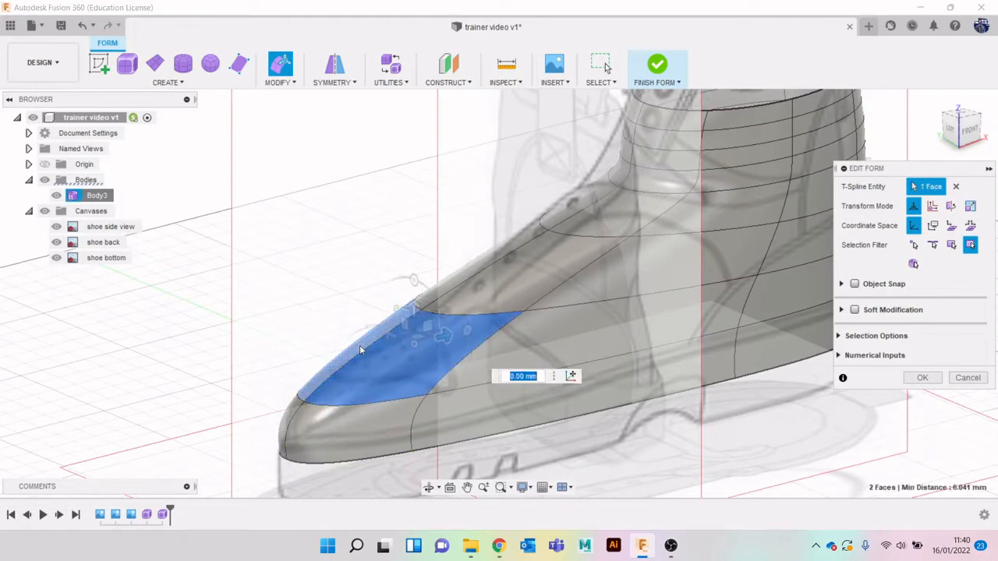
click(971, 132)
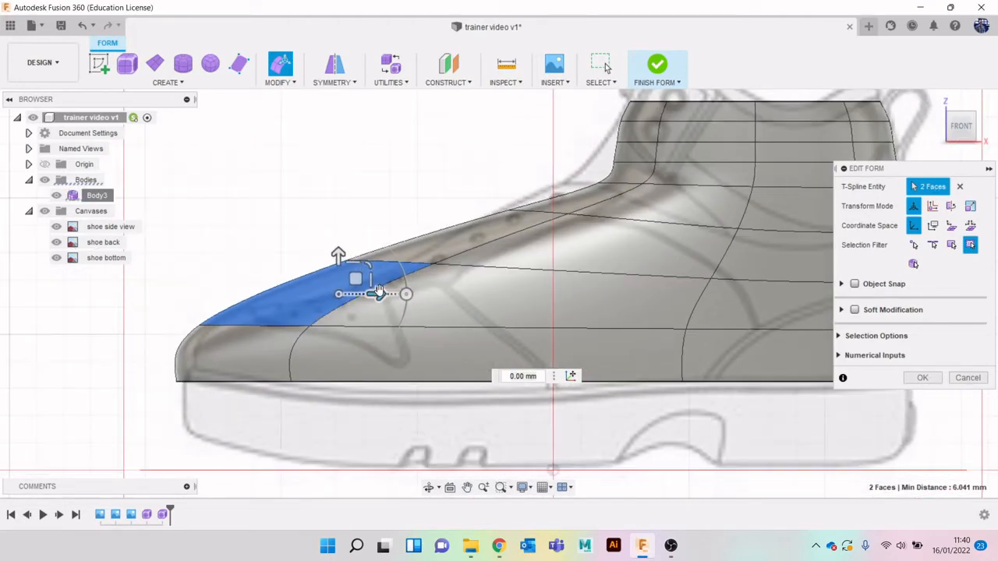
drag(361, 281, 392, 282)
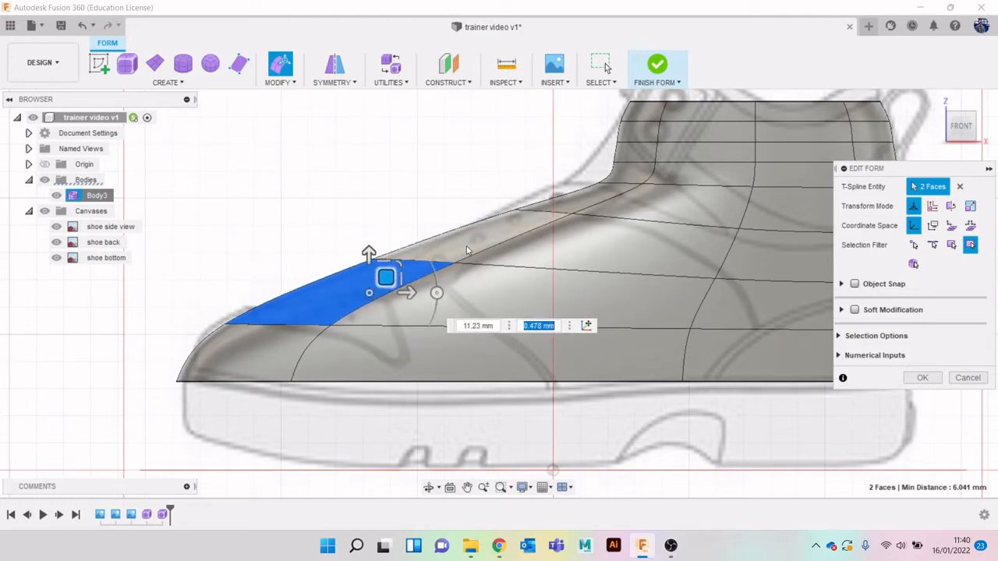
Select the two middle instep faces and move them about 5.5 mm toward the toe and 2.9 mm down.
click(477, 238)
click(967, 127)
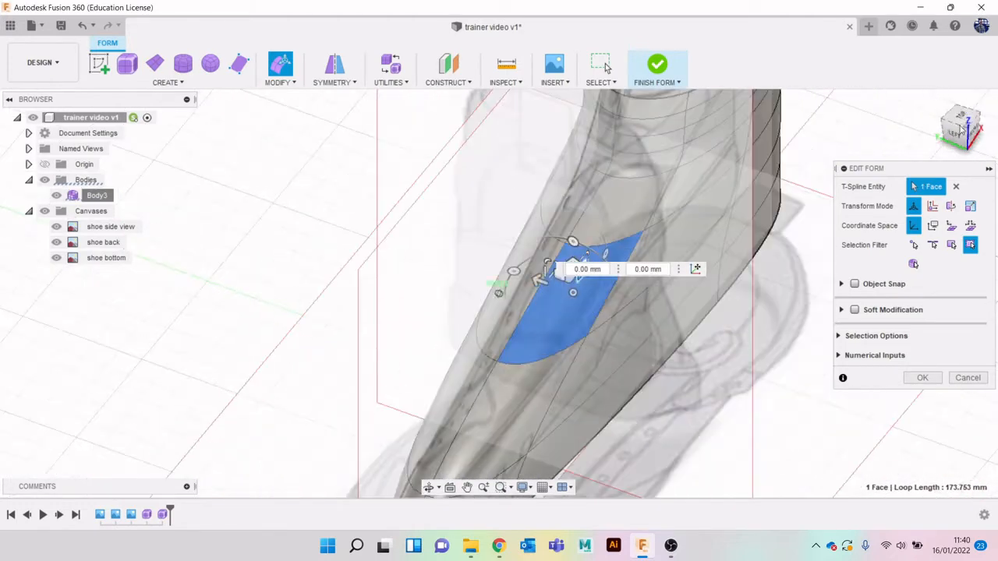
shift+click(501, 295)
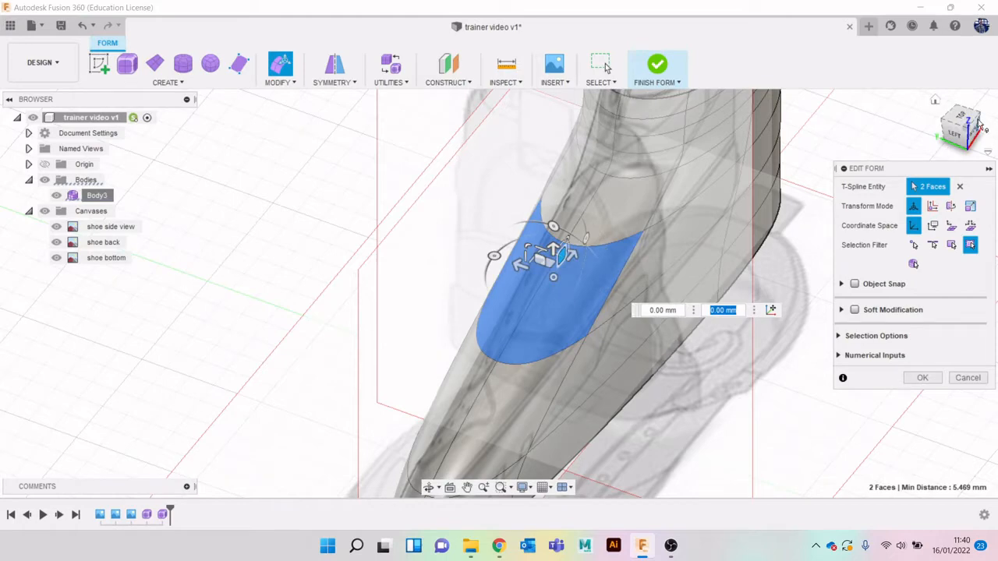
click(973, 126)
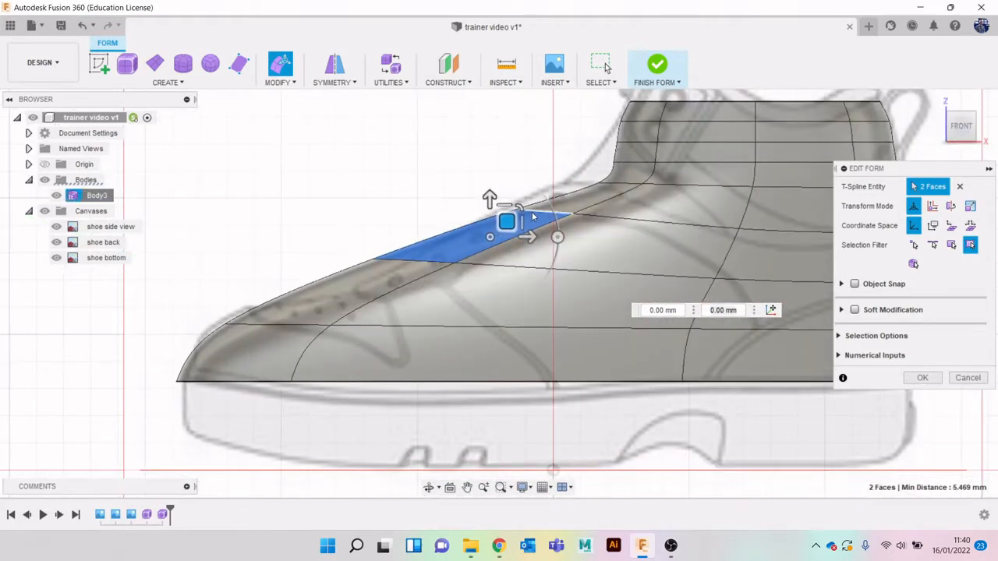
mouse_move(503, 224)
mouse_down()
mouse_move(514, 241)
mouse_move(505, 249)
mouse_move(492, 228)
mouse_up()
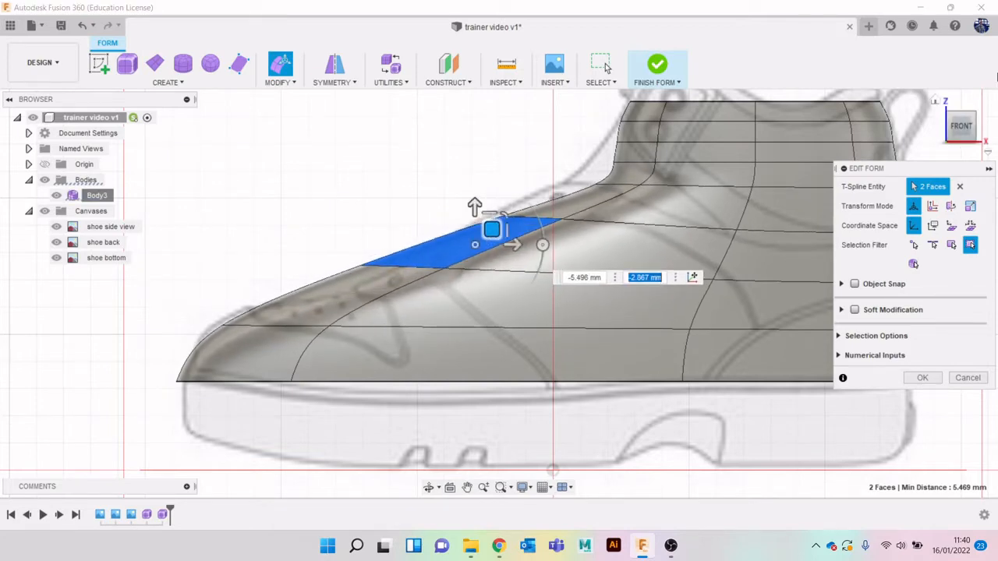
Select the two upper instep faces just below the ankle and move them about 4.1 mm toward the toe and 1 mm up.
click(955, 133)
click(568, 233)
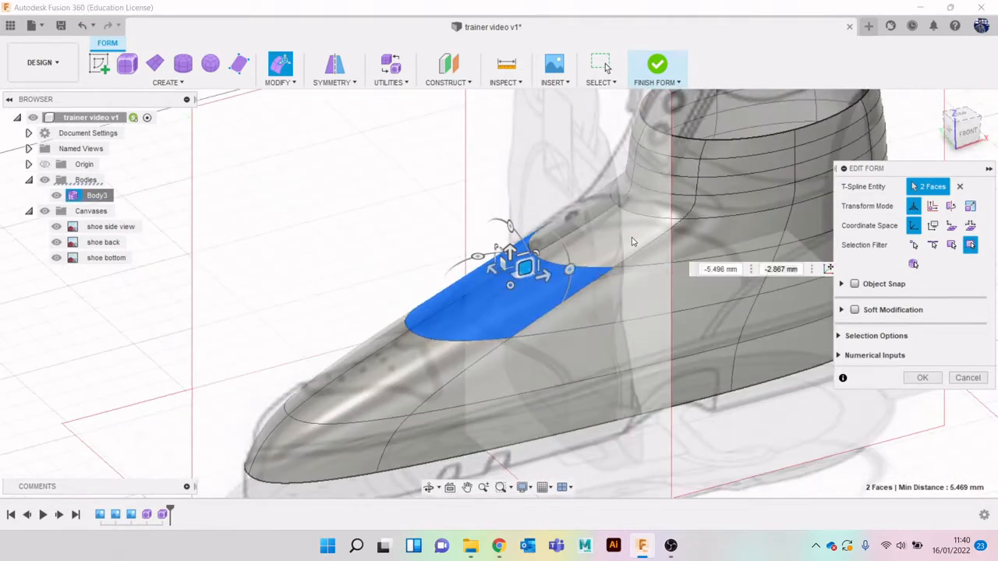
shift+click(558, 234)
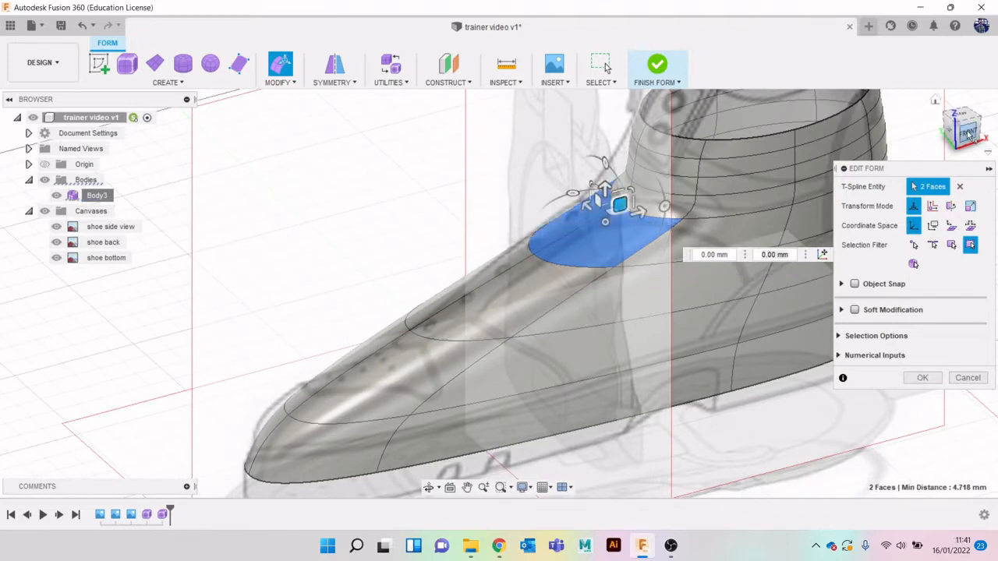
click(969, 134)
mouse_move(600, 184)
mouse_down()
mouse_move(584, 175)
mouse_move(588, 183)
mouse_up()
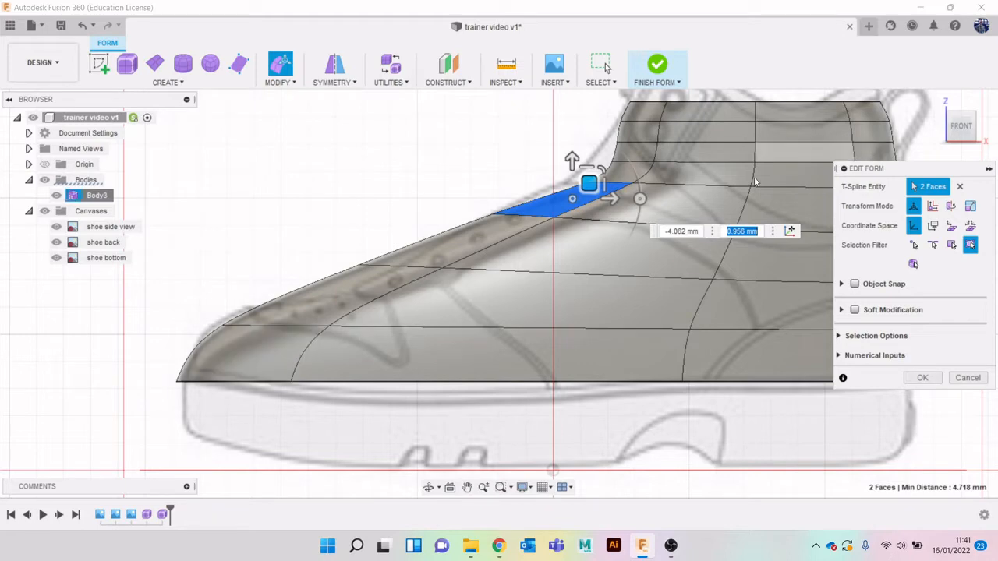
Move the centre vertex above the toe tip about 17.2 mm toward the heel and 12.6 mm up.
scroll(591, 281, down, 3)
scroll(401, 294, up, 5)
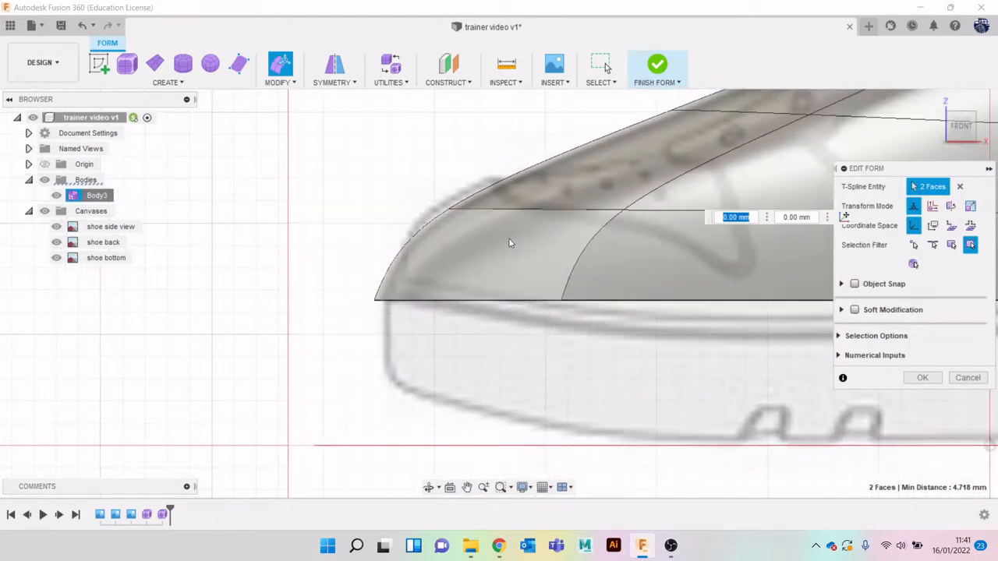
click(449, 209)
drag(463, 197, 541, 140)
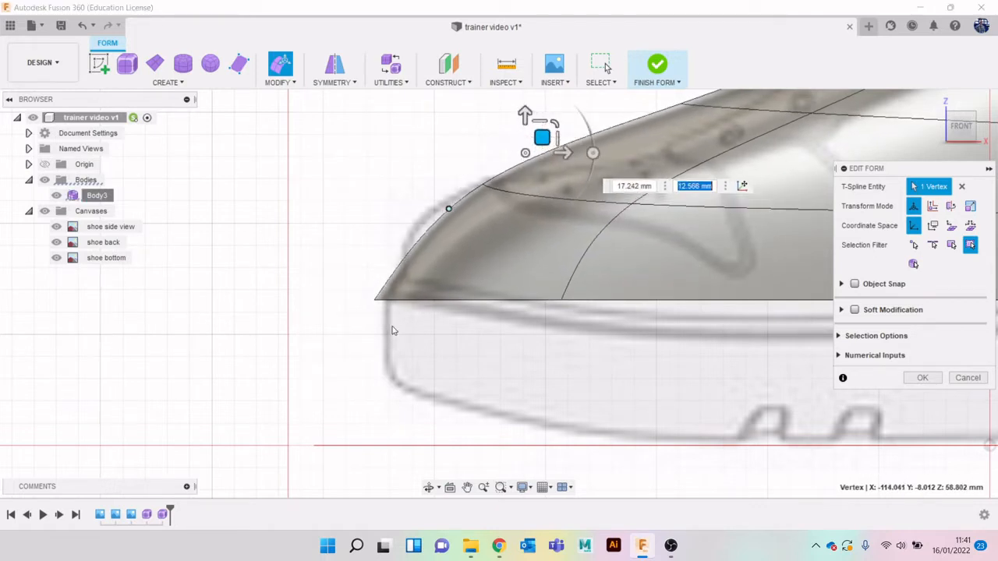
Move the bottom toe vertex up and back to the sole outline, and lower the adjacent bottom vertex onto the sole's upper edge.
click(375, 301)
drag(392, 285, 447, 248)
scroll(536, 374, down, 2)
click(536, 373)
middle_drag(594, 384, 547, 380)
click(514, 310)
drag(511, 271, 511, 285)
scroll(674, 393, down, 3)
middle_drag(790, 386, 612, 362)
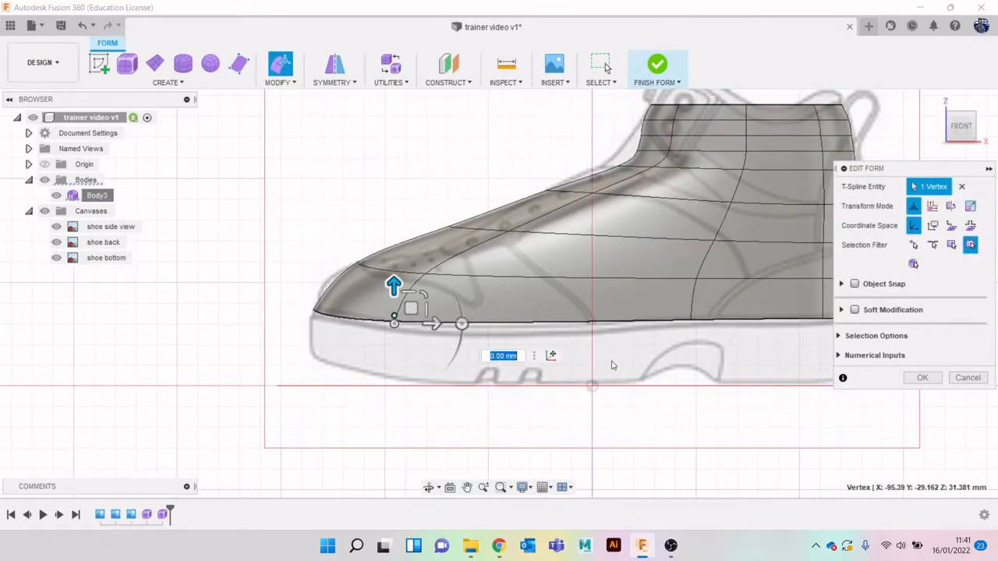
Insert a single edge about midway along the long lowest side face, offset toward the toe from its rear vertical edge.
scroll(622, 344, up, 4)
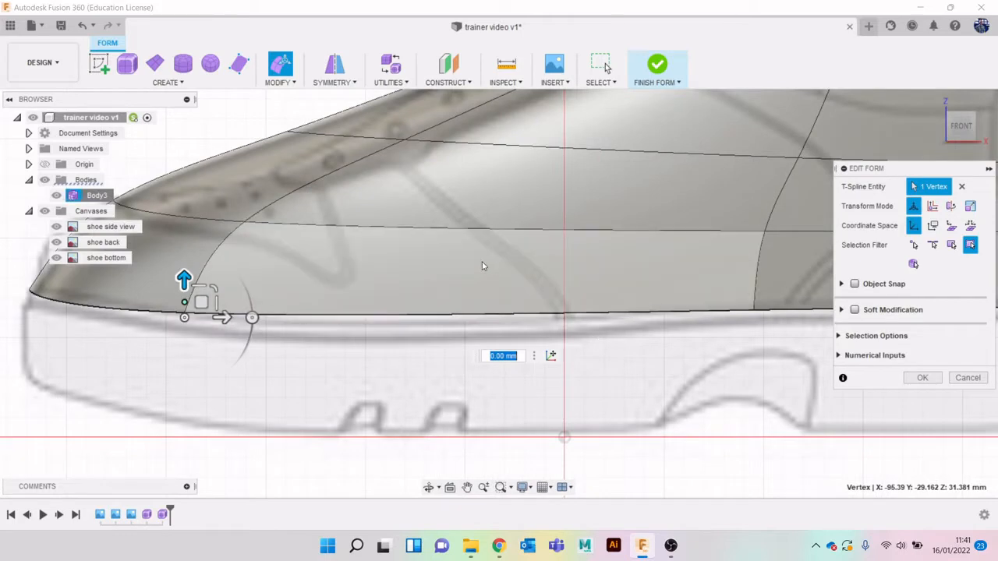
click(760, 338)
click(755, 295)
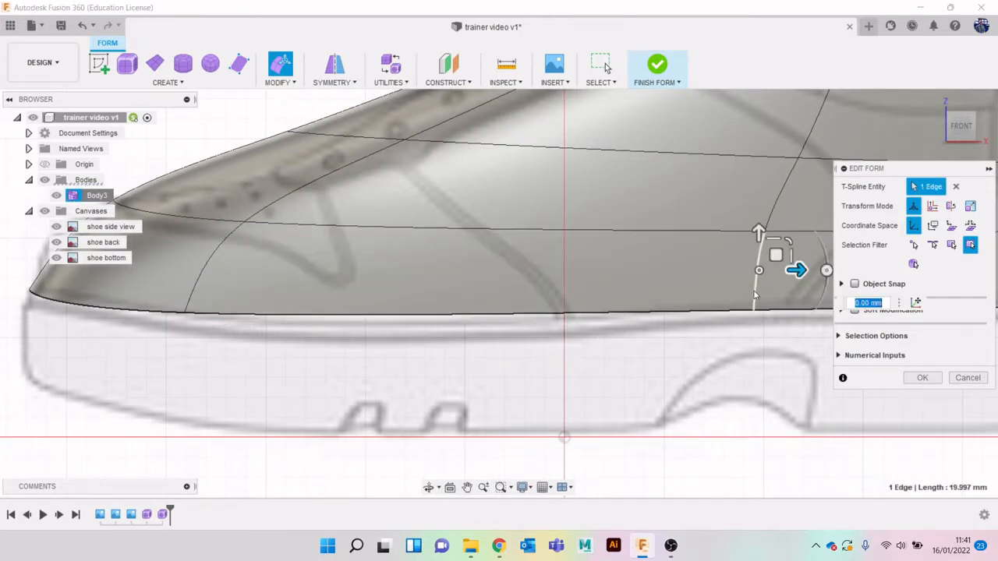
click(279, 83)
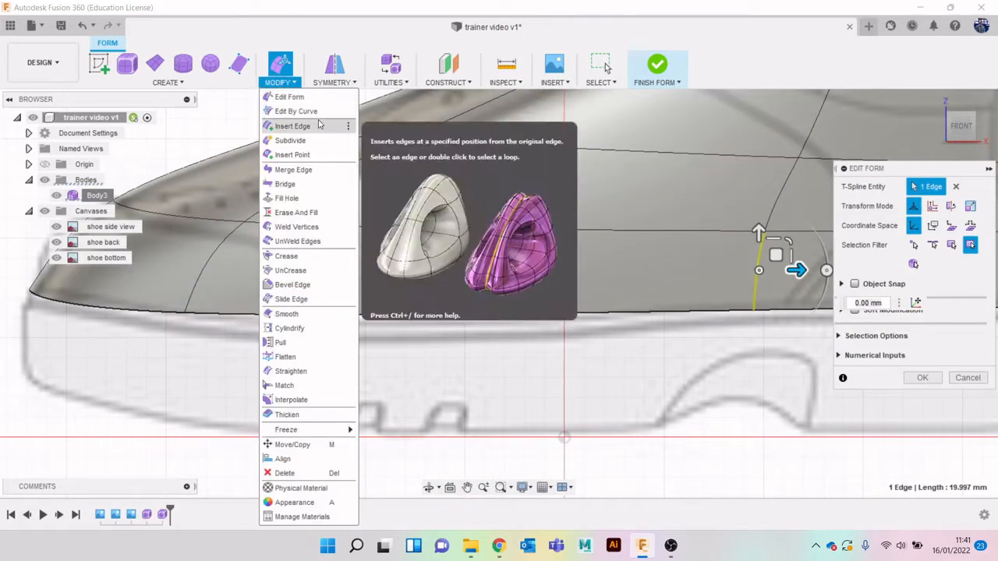
click(308, 124)
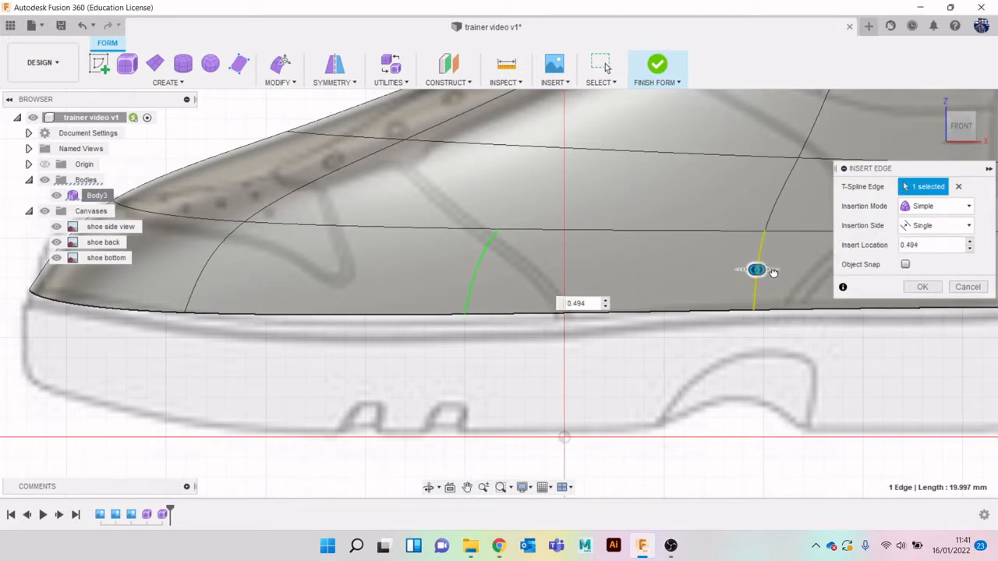
click(923, 286)
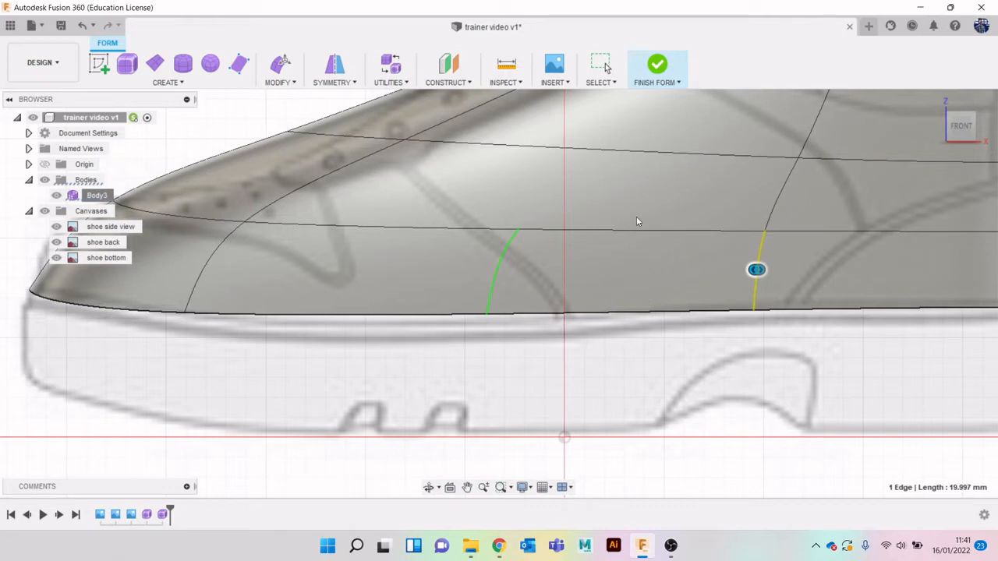
Lower the bottom vertex of the inserted edge about 3.8 mm toward the sole line with Edit Form.
right_click(577, 361)
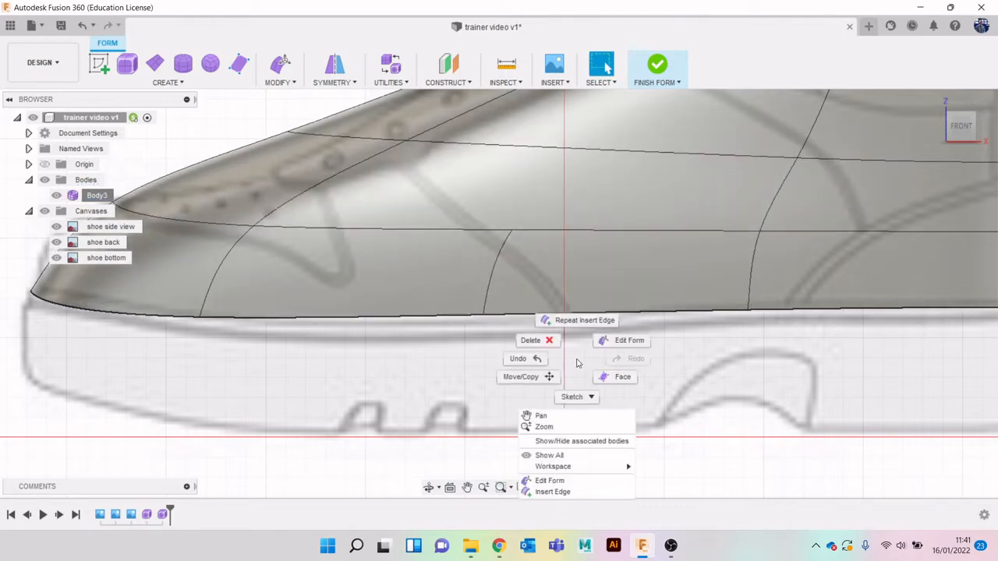
click(620, 341)
click(483, 316)
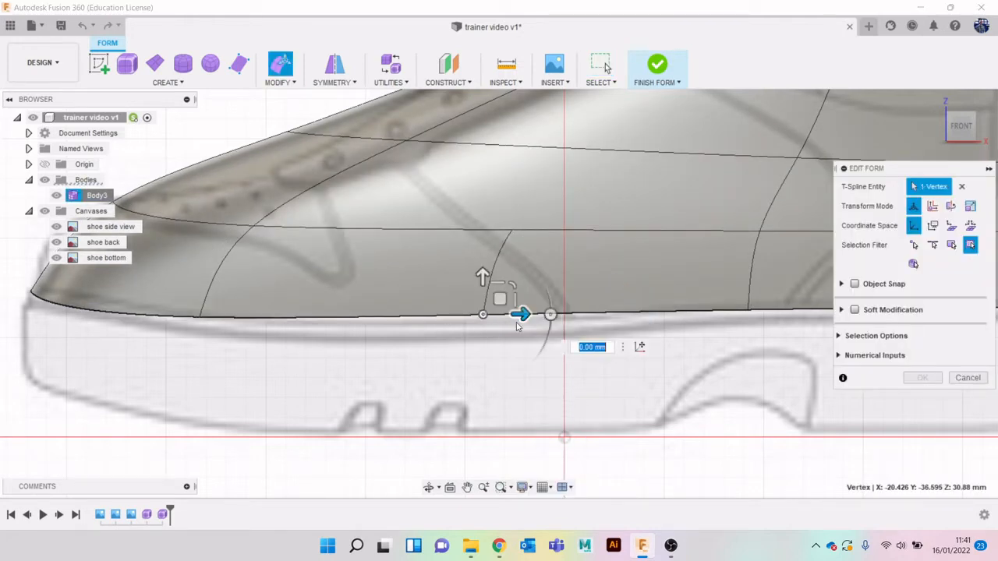
mouse_move(482, 285)
mouse_down()
mouse_move(482, 269)
mouse_move(484, 291)
mouse_up()
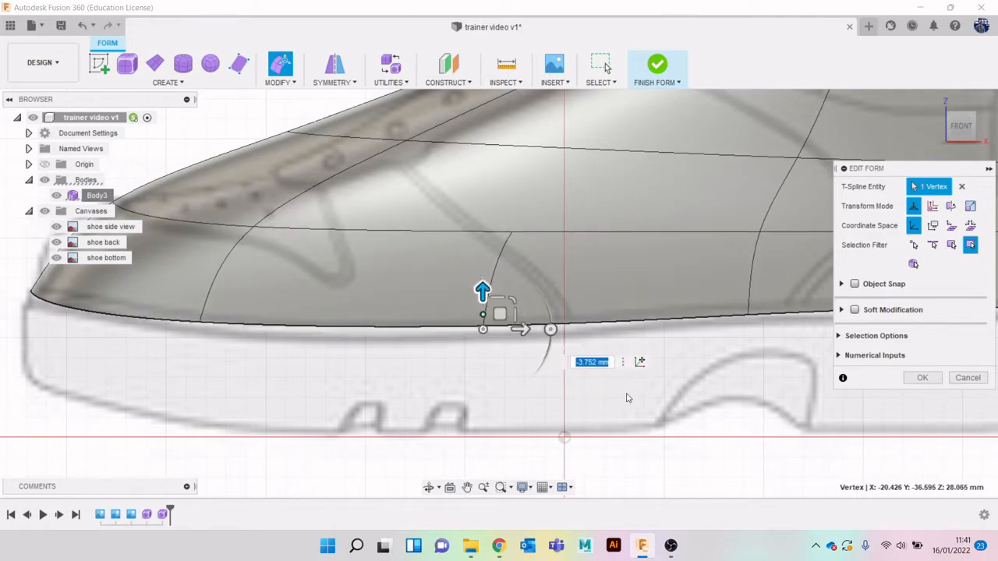
Lower the next bottom vertex toward the heel to follow the sole's upper edge and finish the form edit.
scroll(628, 399, down, 2)
middle_drag(610, 374, 469, 360)
click(587, 317)
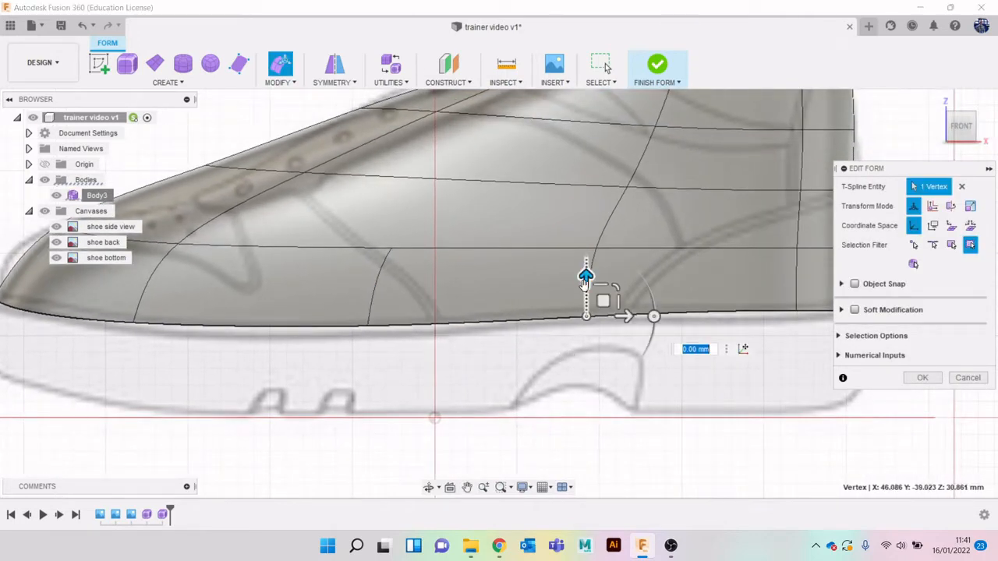
drag(587, 282, 588, 291)
middle_drag(723, 385, 570, 383)
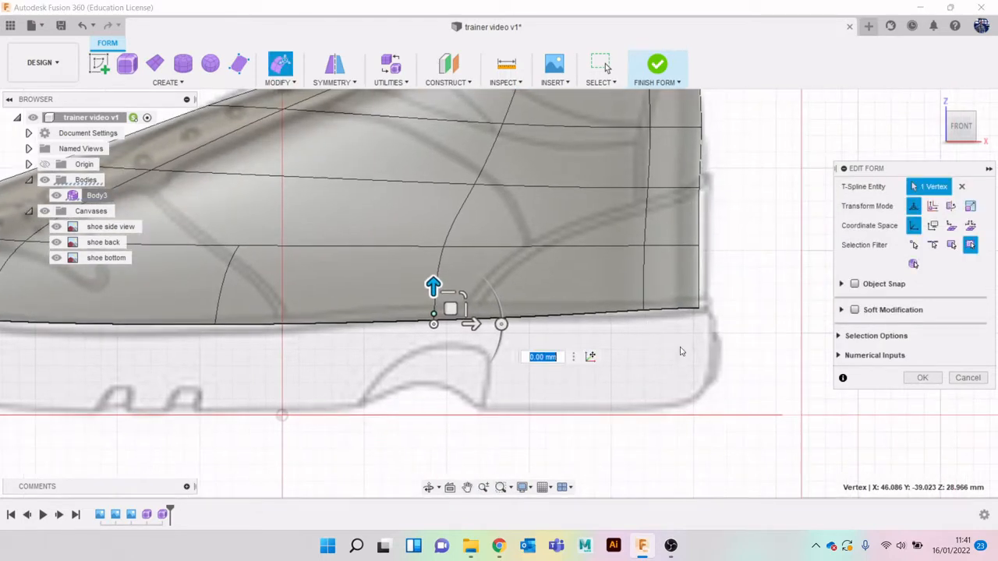
click(923, 377)
Insert a single edge at location 0.50 on the toe side of the lowest vertical edge near the heel.
click(645, 278)
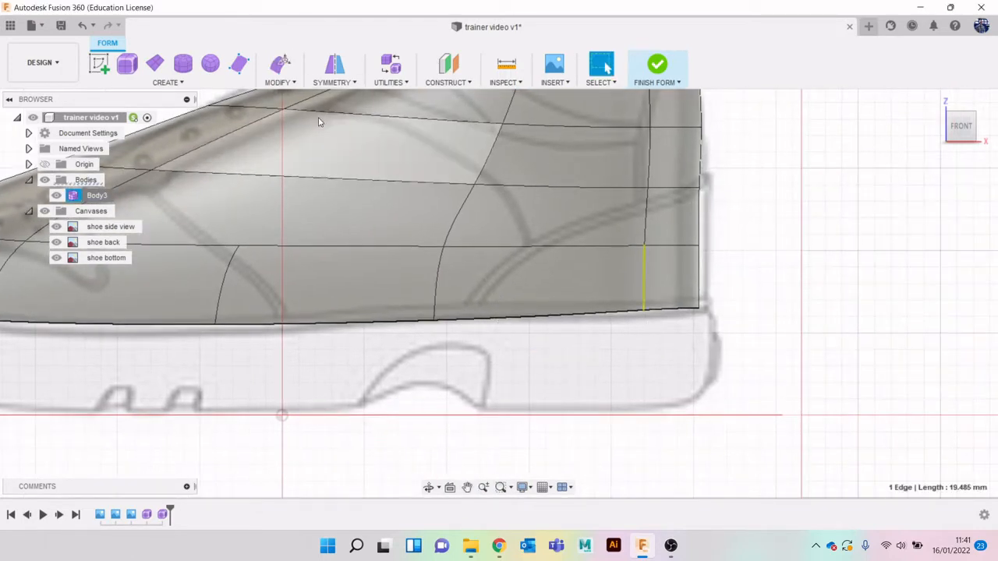
click(276, 83)
click(304, 127)
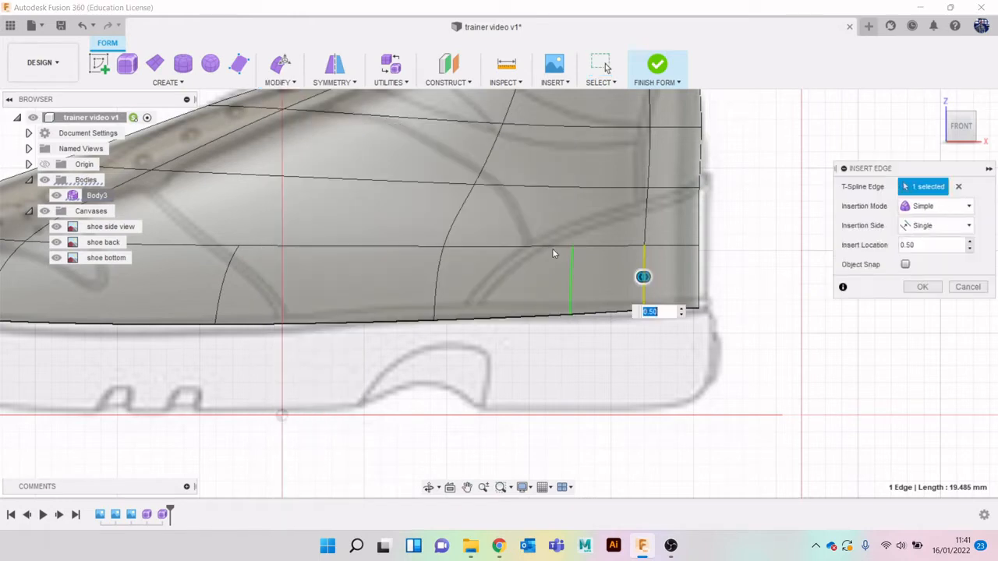
click(921, 288)
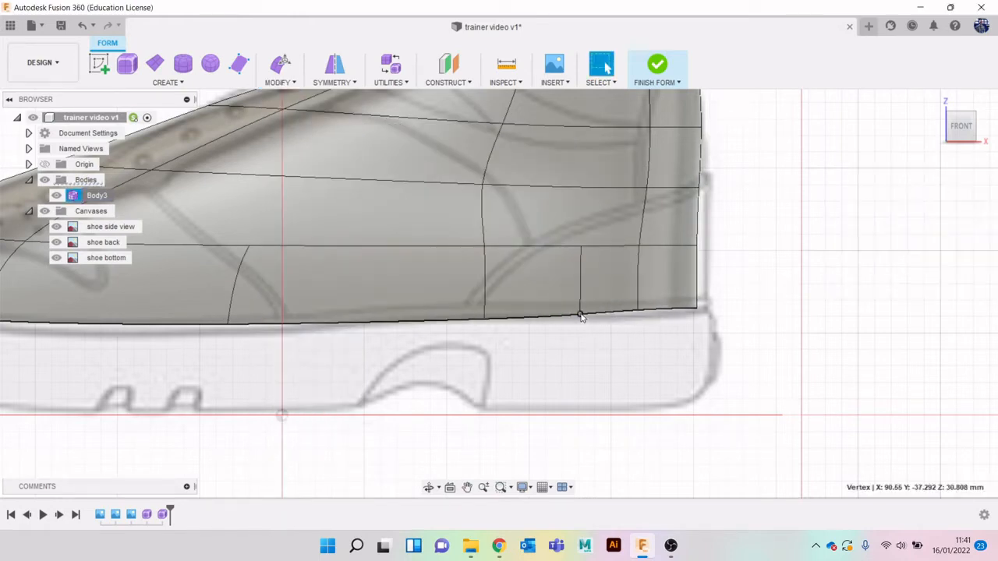
With Edit Form, lower the inserted edge's bottom vertex about 2.6 mm and the next one toward the heel about 4.1 mm.
right_click(840, 282)
click(891, 262)
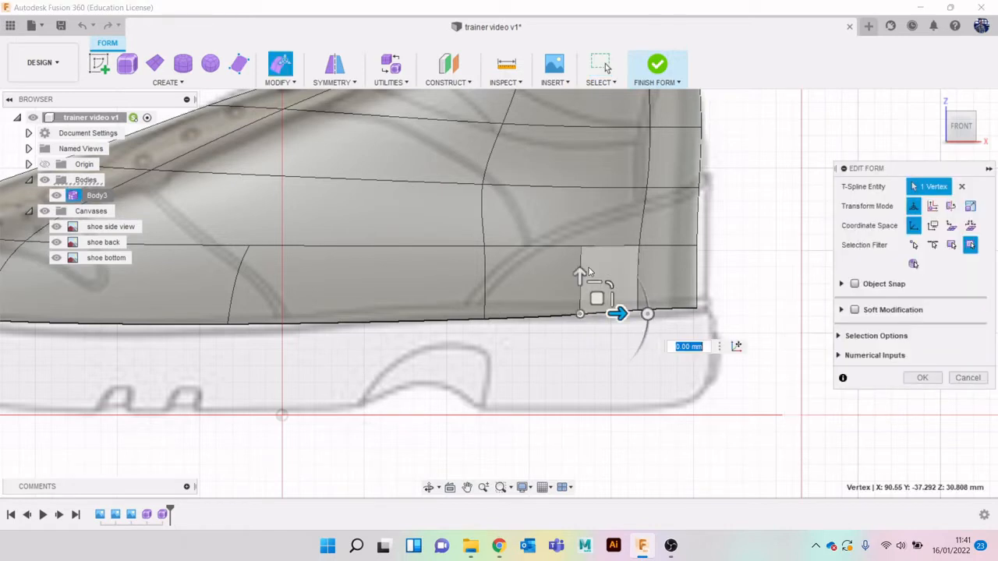
drag(579, 274, 581, 284)
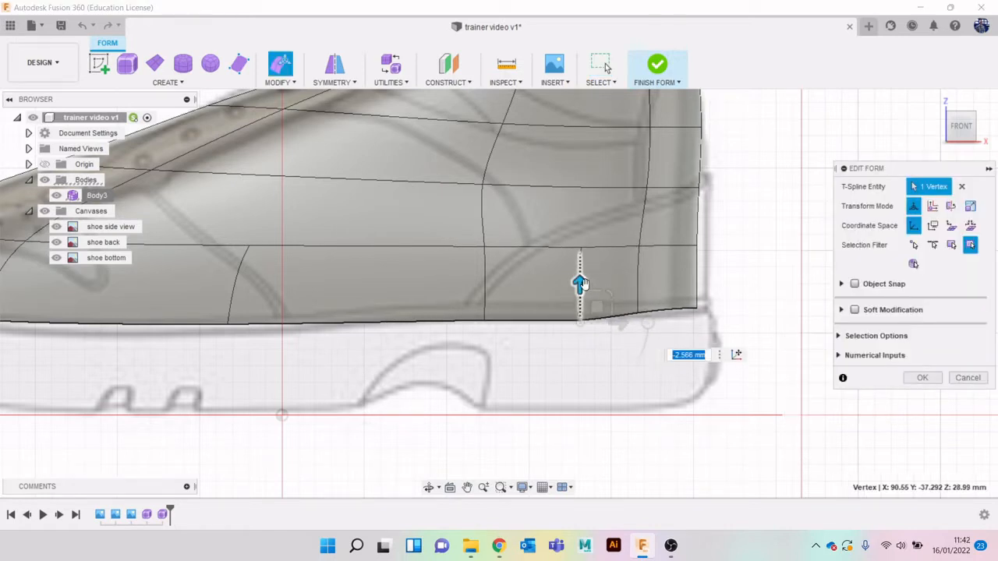
click(638, 314)
drag(637, 269, 637, 290)
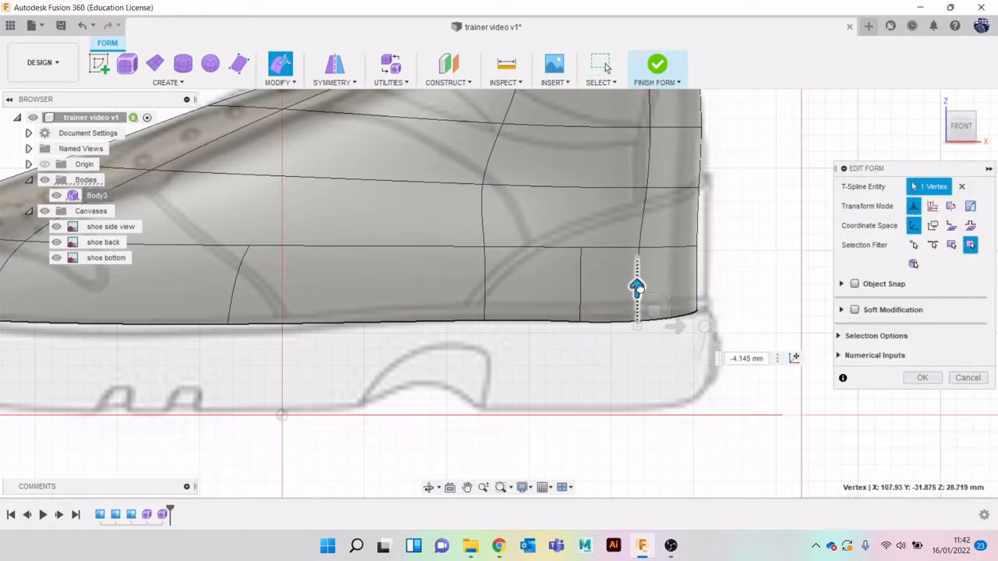
scroll(616, 312, down, 3)
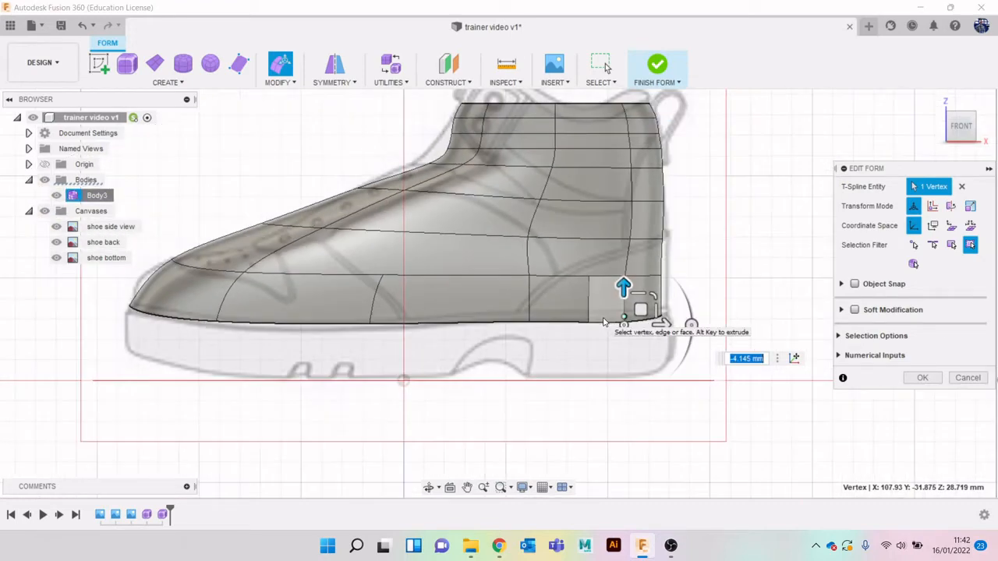
click(923, 379)
On the shoe's opposite side, lower the bottom vertex nearest the toe to about Z 29.2 mm to follow the sole line.
mouse_move(957, 124)
mouse_down()
mouse_move(973, 134)
mouse_move(996, 127)
mouse_up()
shift+middle_drag(497, 290, 508, 364)
click(970, 129)
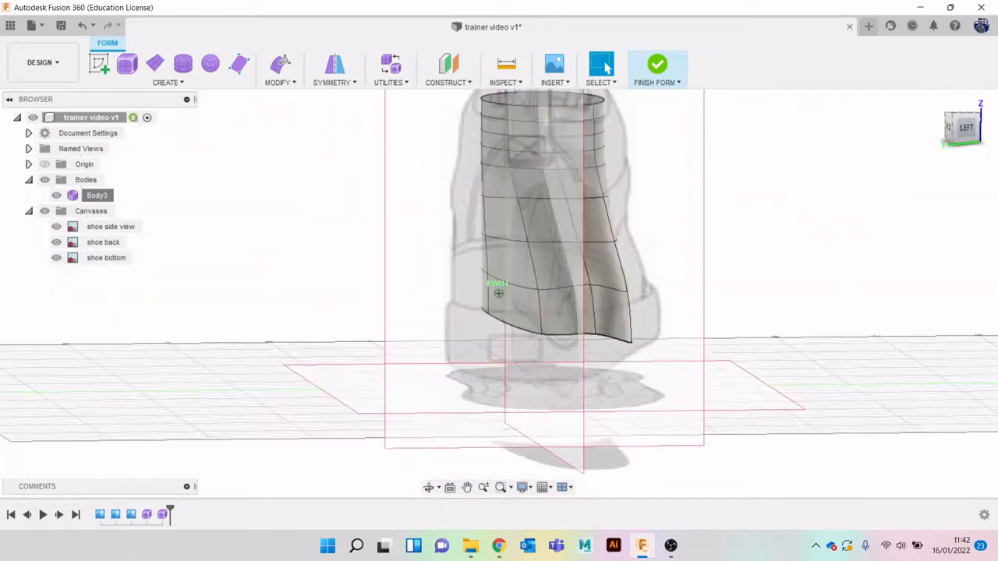
click(953, 128)
scroll(726, 303, up, 5)
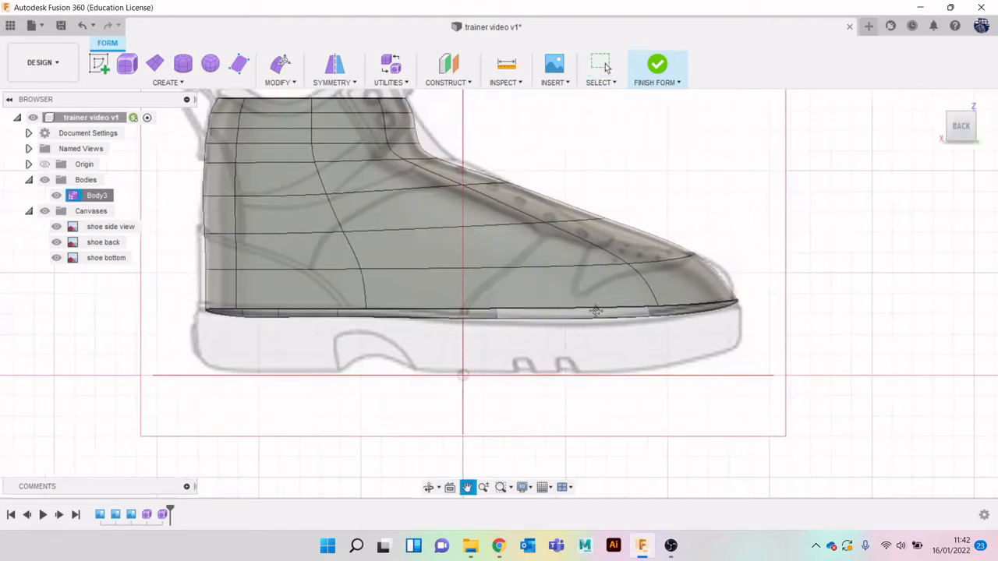
scroll(684, 319, up, 2)
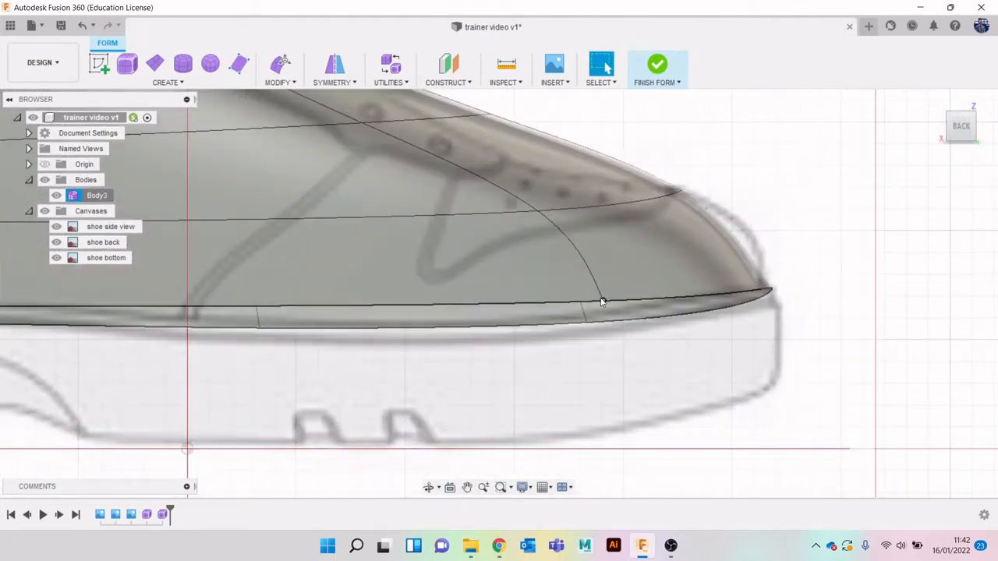
right_click(840, 205)
click(889, 183)
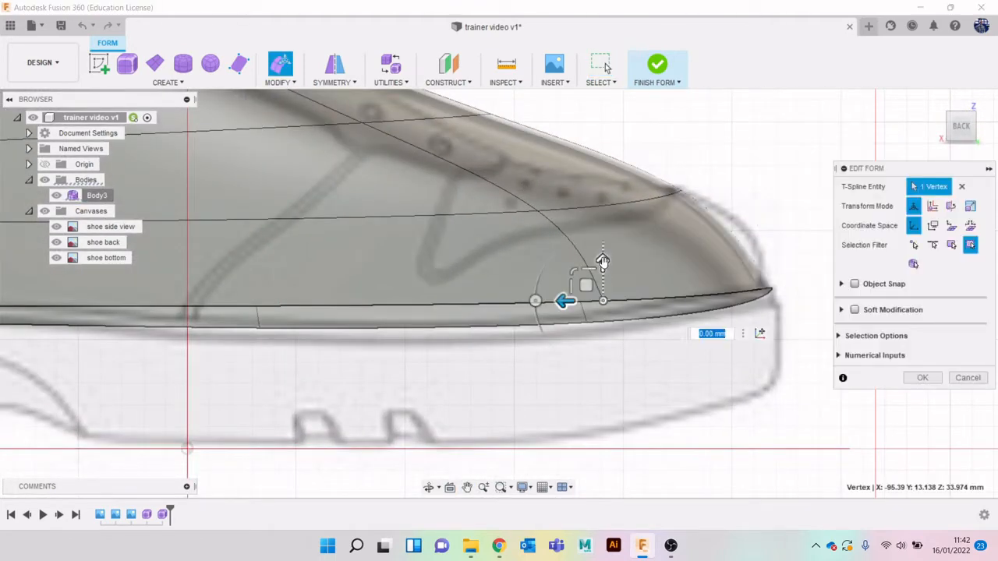
mouse_move(603, 300)
mouse_down()
mouse_move(603, 269)
mouse_move(602, 293)
mouse_up()
middle_drag(622, 392, 715, 378)
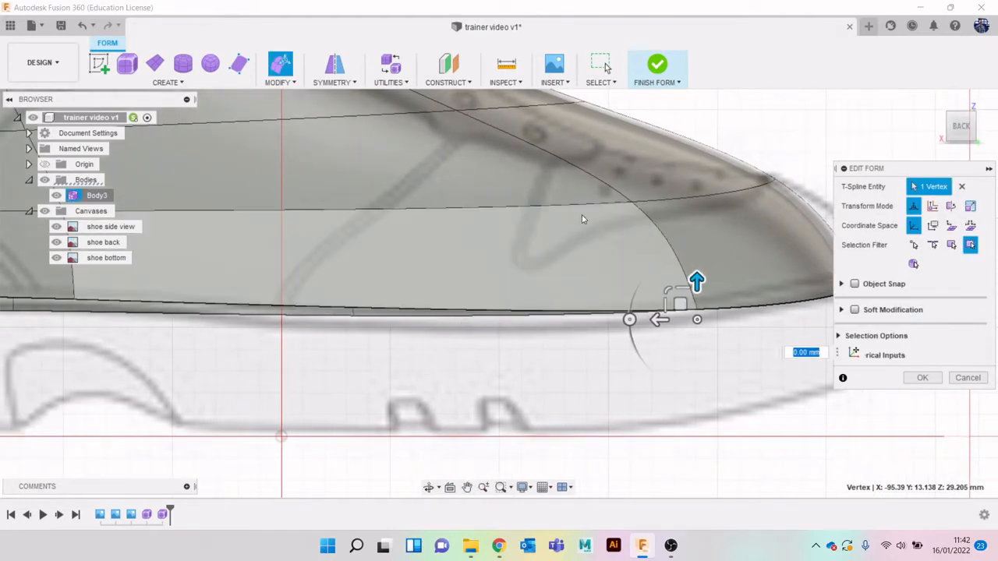
scroll(511, 312, down, 1)
click(922, 378)
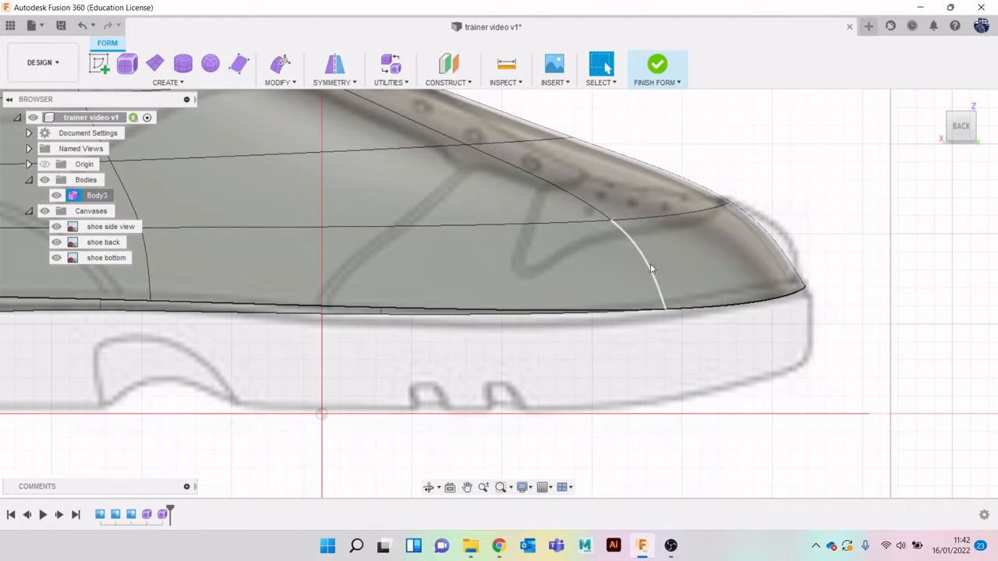
Insert a single edge at location 0.53 on the heel side of the lowest vertical edge near the toe.
click(648, 268)
click(279, 78)
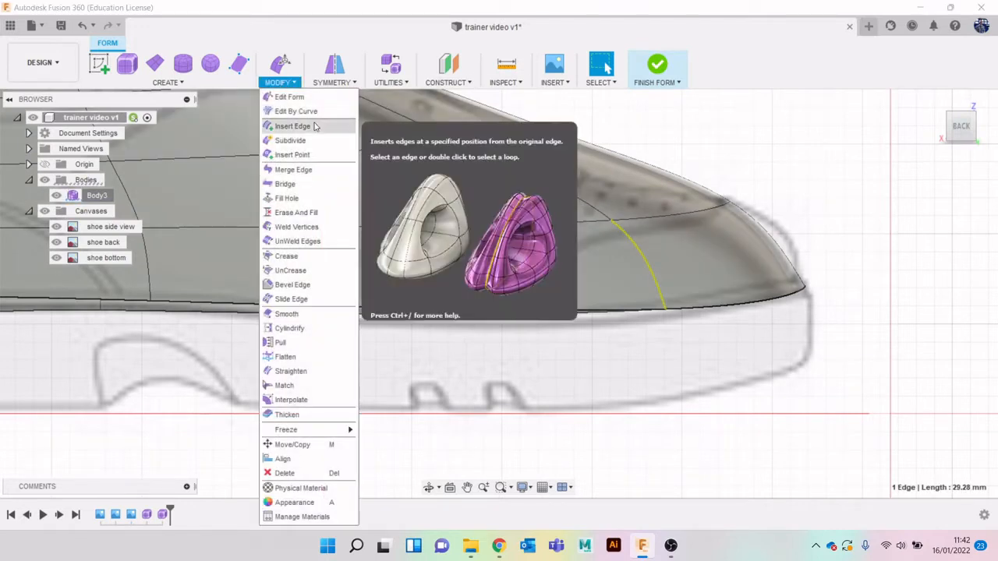
click(290, 122)
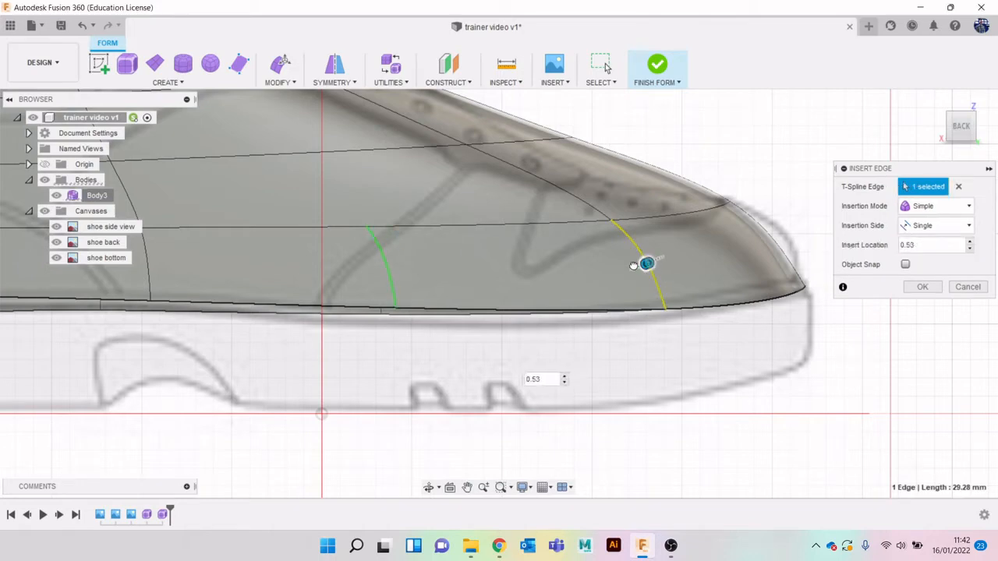
click(923, 286)
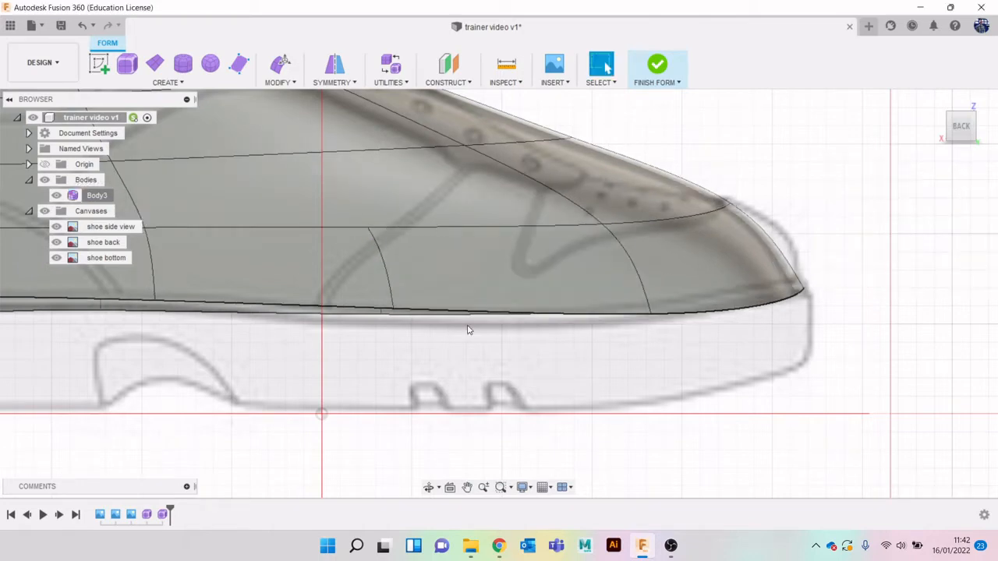
Lower the new edge's bottom vertex to about Z 26.8 mm and the next bottom vertex toward the heel about 4 mm.
right_click(858, 212)
click(913, 187)
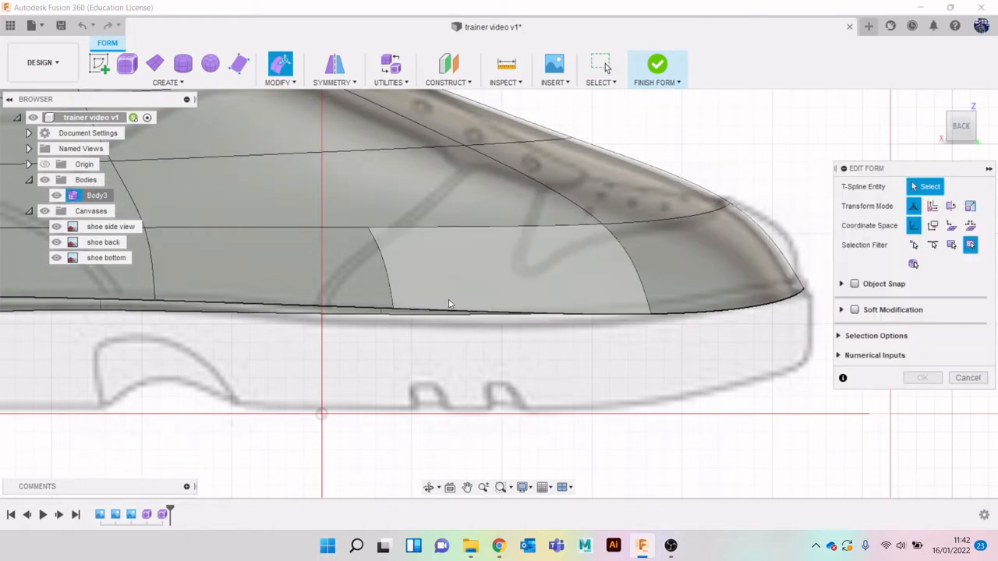
click(394, 308)
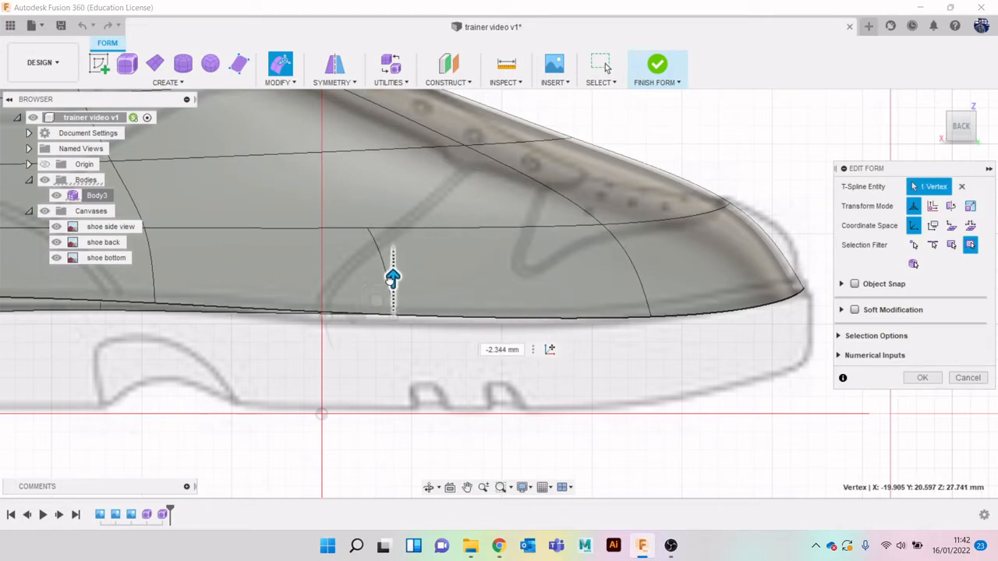
middle_drag(392, 275, 628, 366)
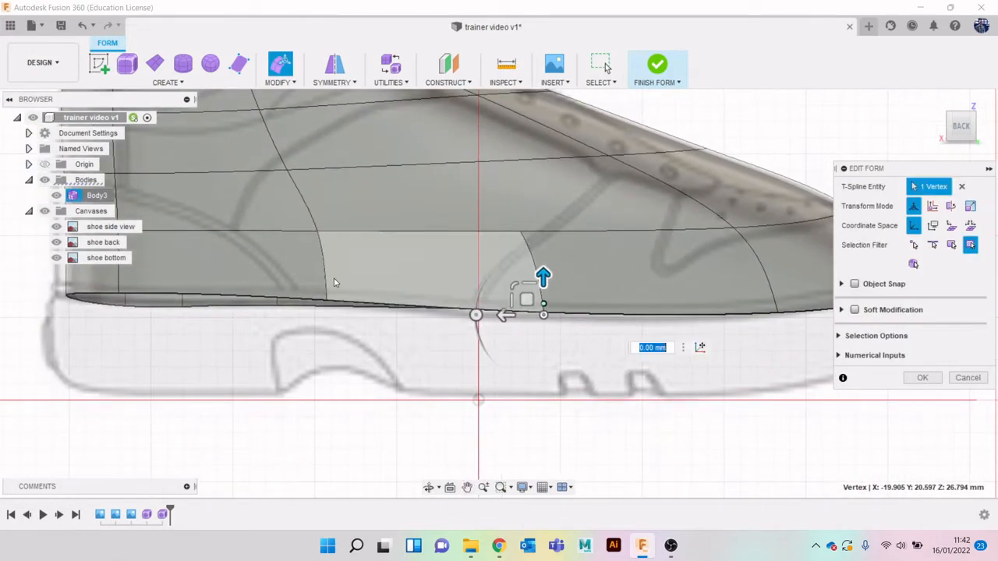
click(327, 301)
drag(327, 262, 326, 273)
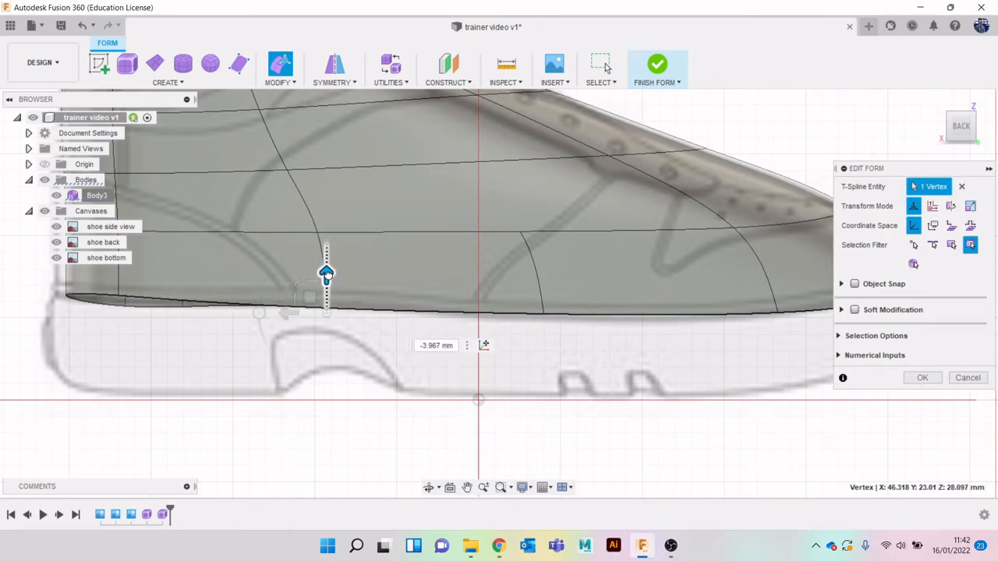
Insert a single edge at location 0.50 on the heel side of the lowest vertical edge just adjusted.
click(367, 234)
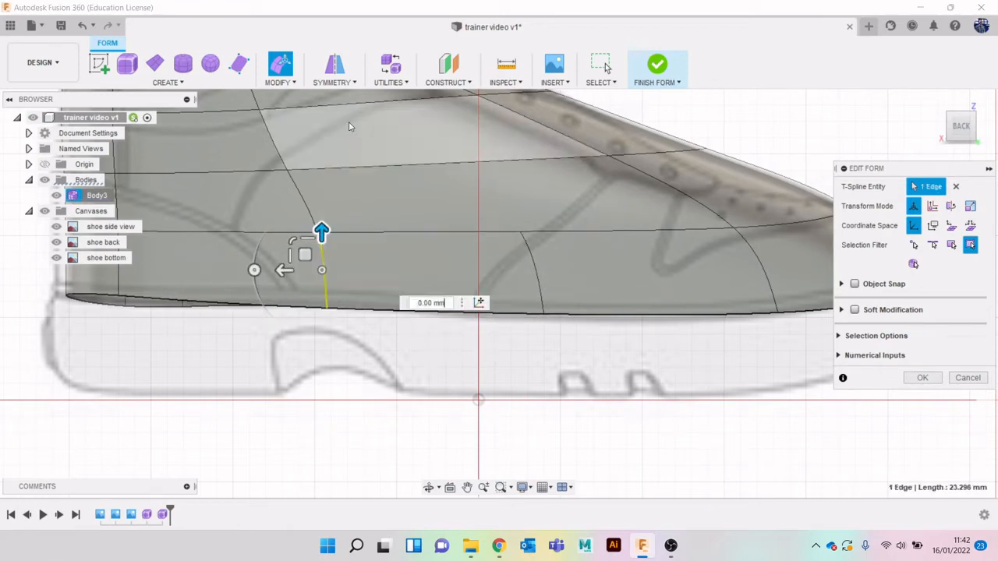
click(275, 81)
click(293, 126)
scroll(330, 364, up, 2)
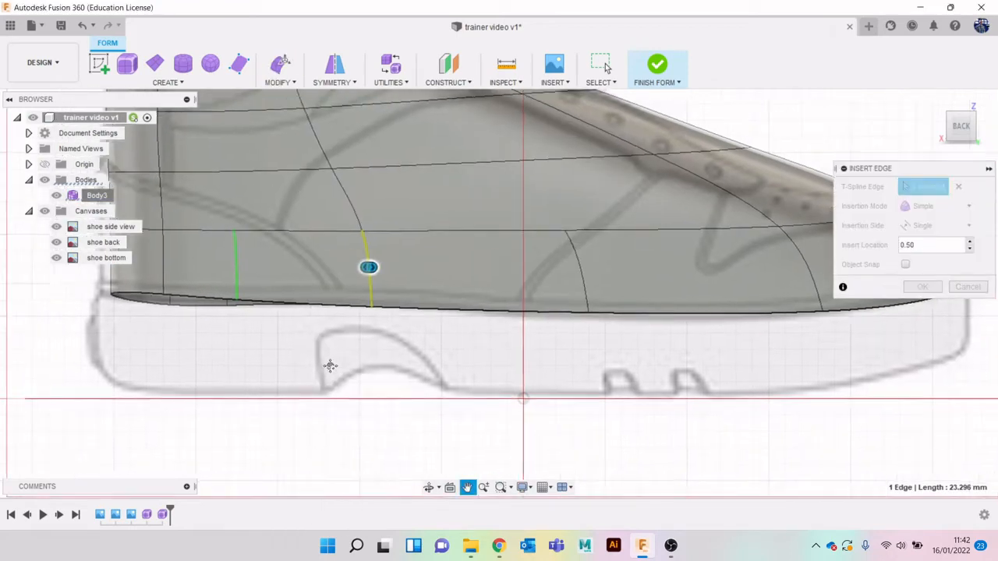
click(922, 288)
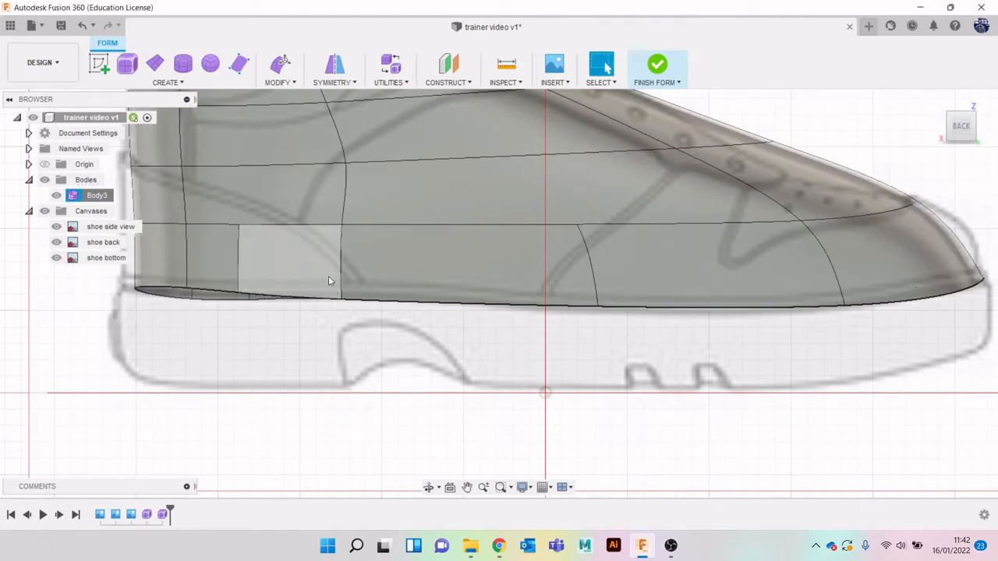
Lower the new edge's bottom vertex about 3.4 mm and the next one toward the heel to about Z 28.4 mm with Edit Form.
click(238, 292)
right_click(244, 343)
click(290, 333)
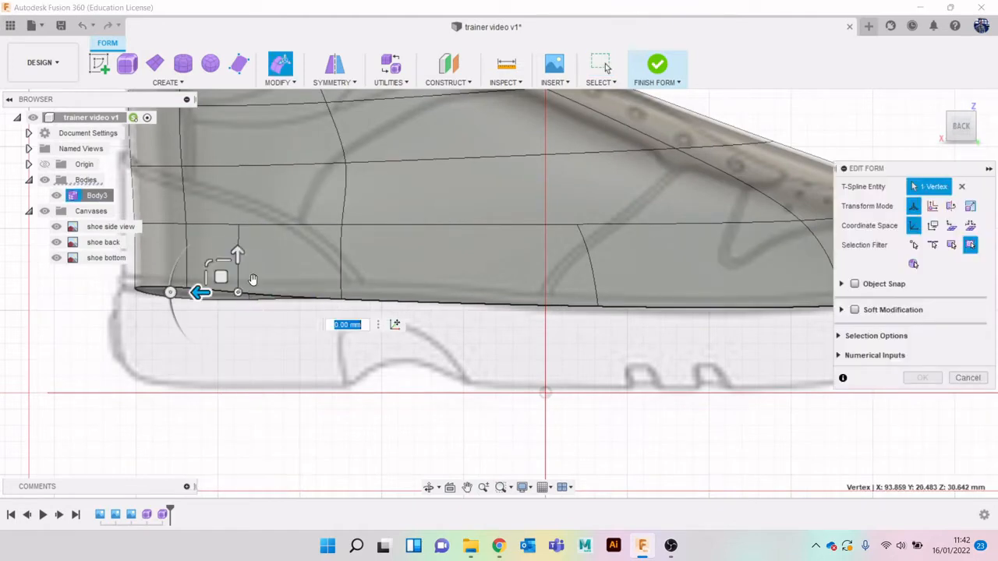
drag(238, 256, 238, 263)
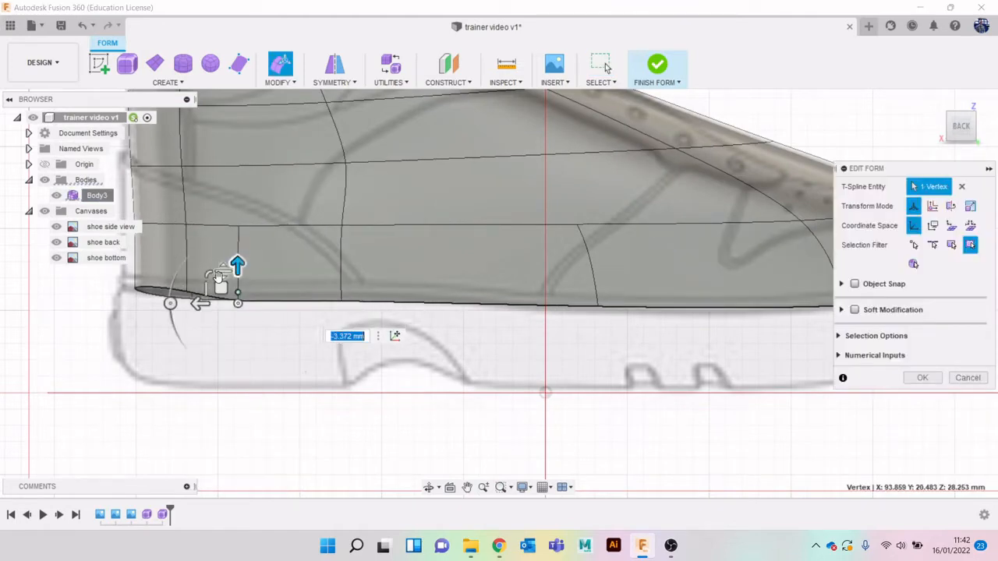
click(188, 292)
drag(186, 249, 187, 263)
scroll(558, 358, down, 2)
scroll(558, 358, down, 2)
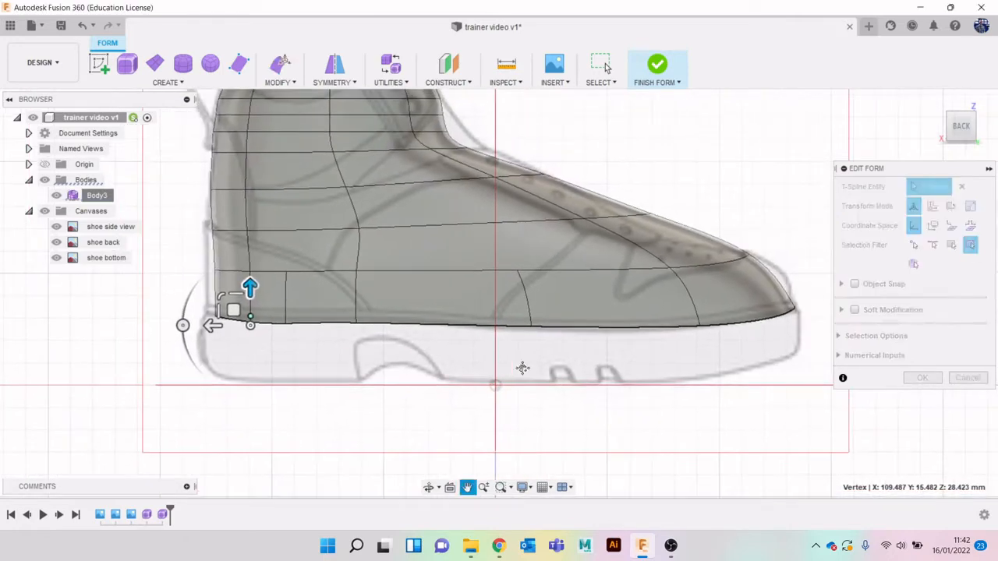
scroll(501, 339, up, 1)
click(934, 382)
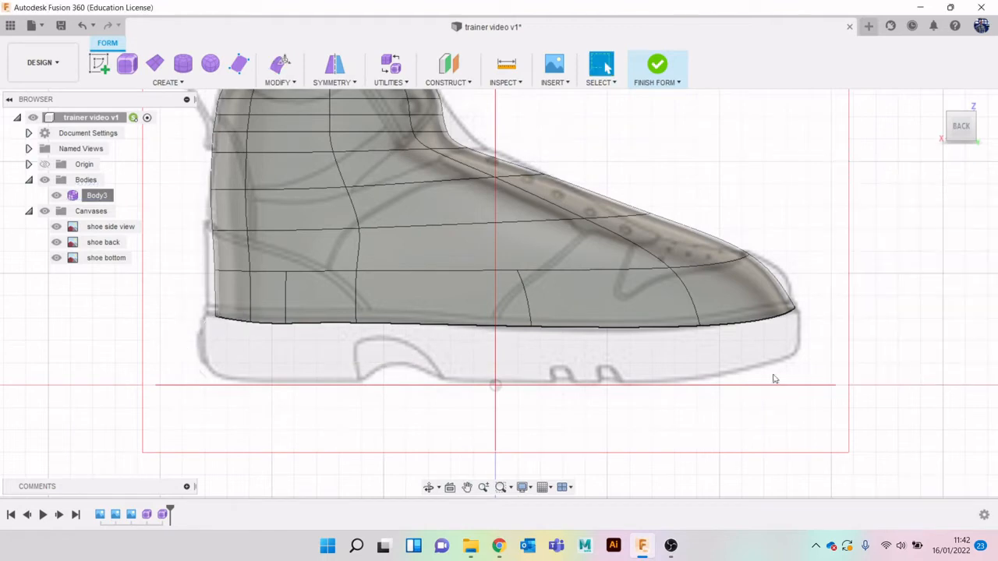
Move the second-lowest vertex on the heel's rear edge outward about 6.6 mm and pull the bottom heel vertex outward to the canvas outline.
middle_drag(602, 387, 797, 425)
scroll(430, 286, up, 5)
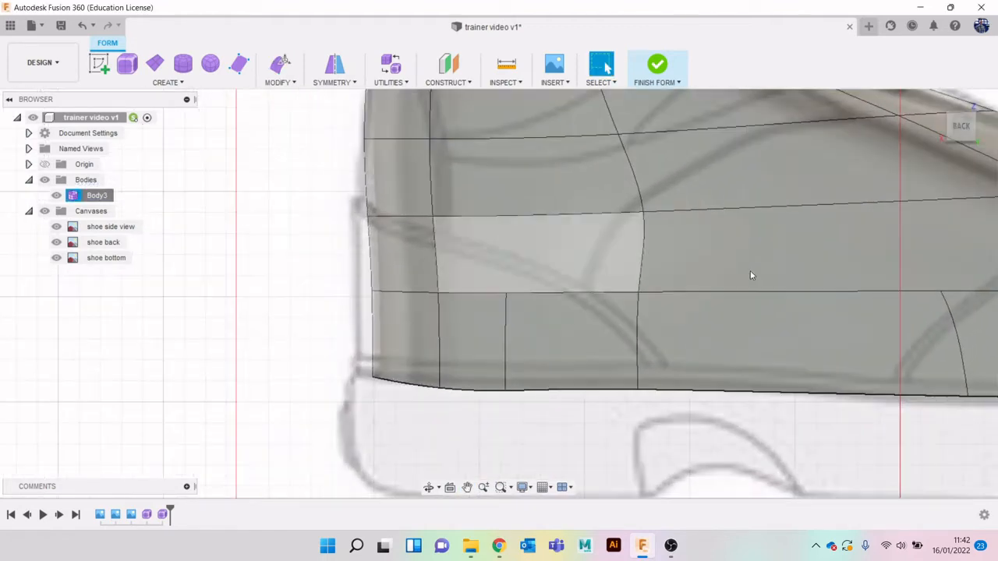
right_click(340, 290)
click(363, 263)
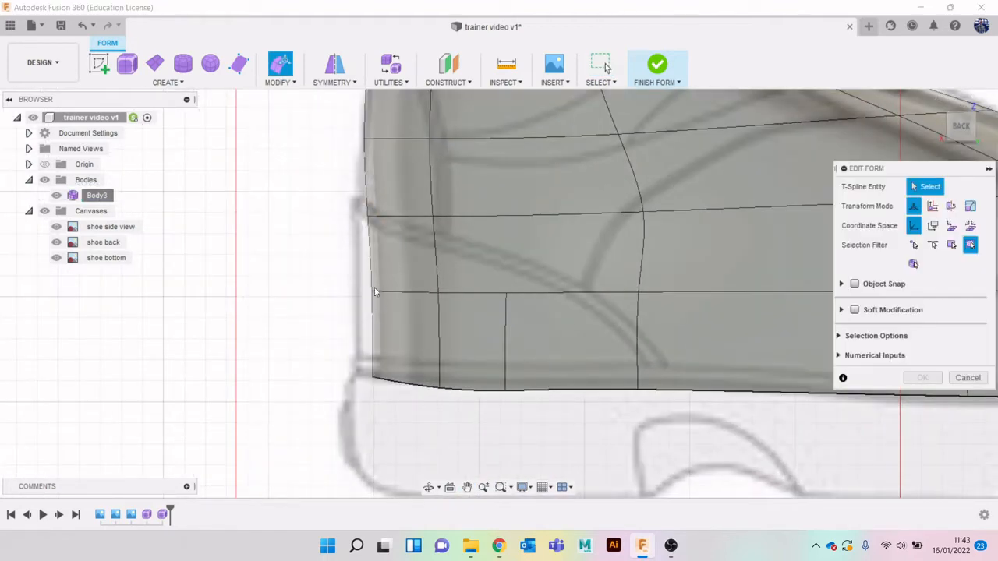
click(376, 291)
drag(333, 292, 311, 305)
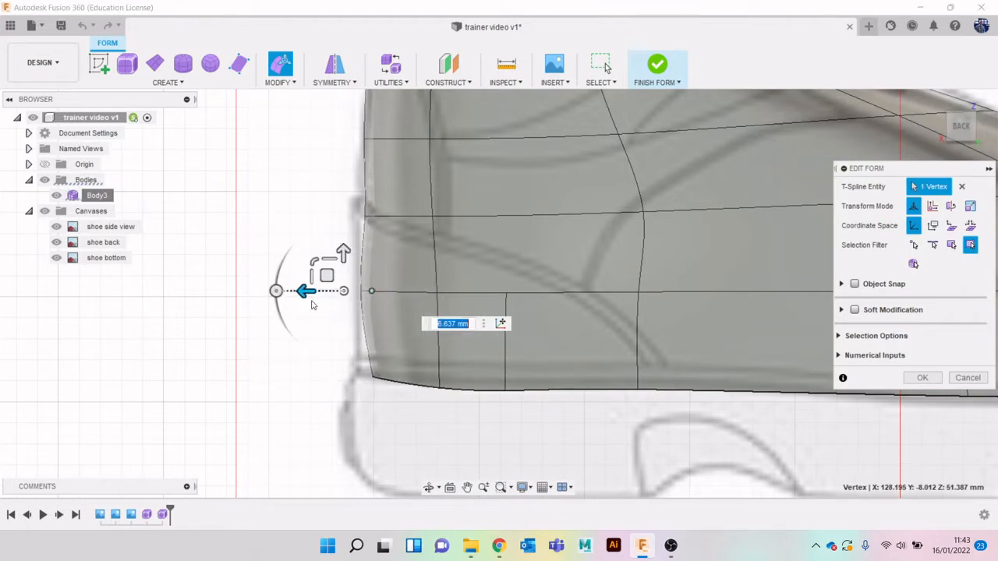
click(370, 380)
drag(331, 378, 314, 377)
Move the third-lowest vertex on the heel's rear edge outward about 1.7 mm and finish the form edit.
middle_drag(332, 259, 336, 354)
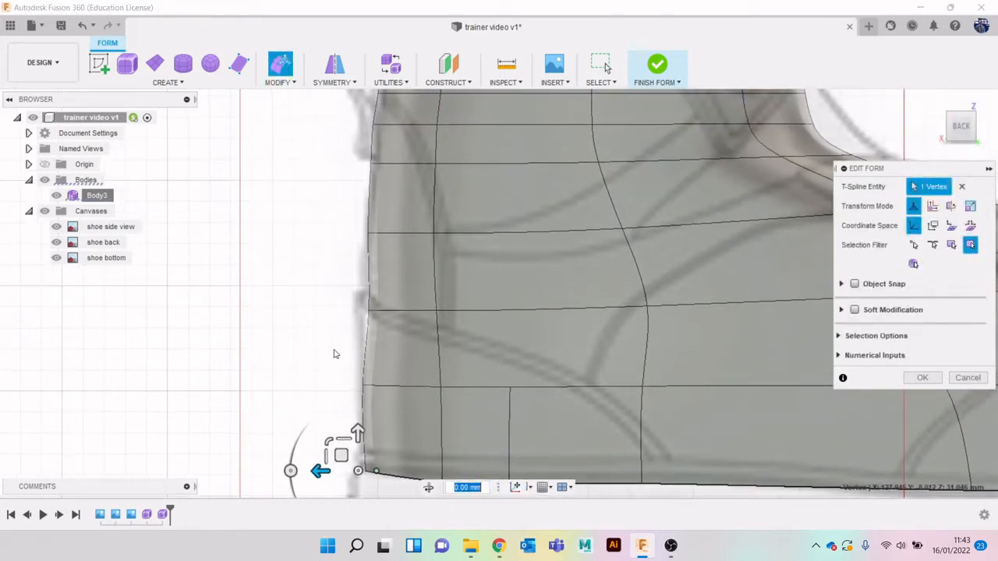
click(369, 311)
drag(330, 312, 321, 314)
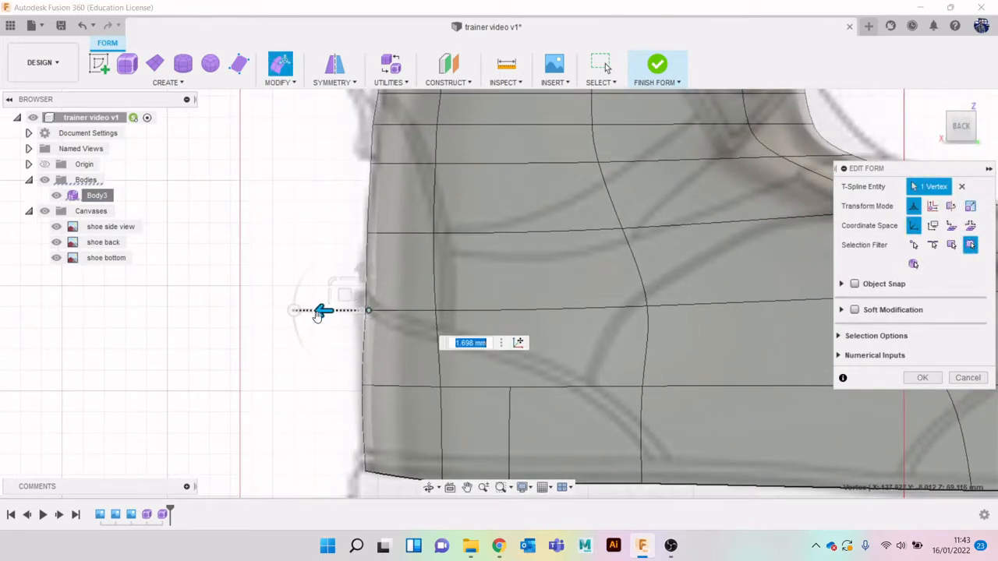
scroll(312, 367, down, 5)
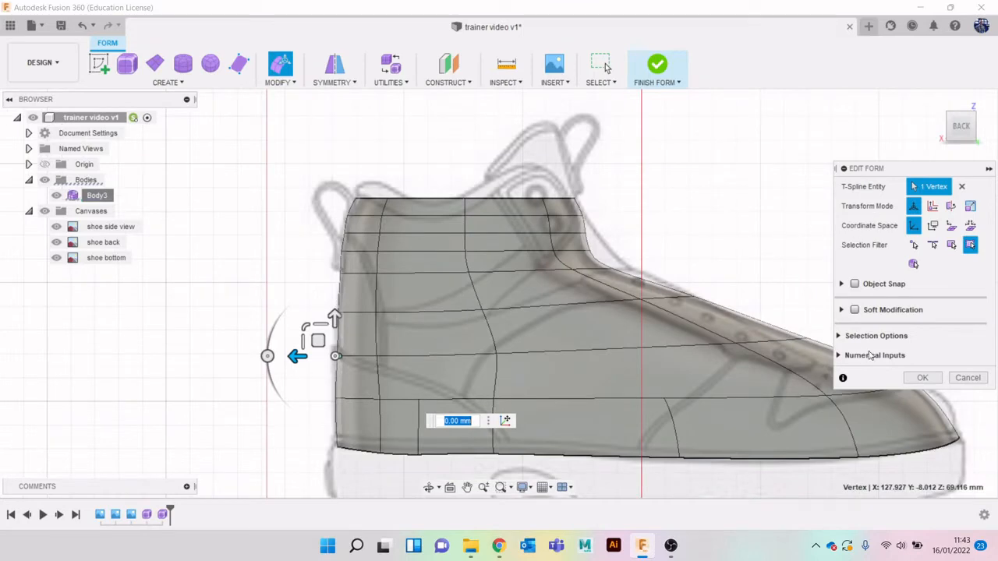
click(922, 377)
Compare the form's width with the shoe back canvas from the toe end and from the heel end.
click(974, 138)
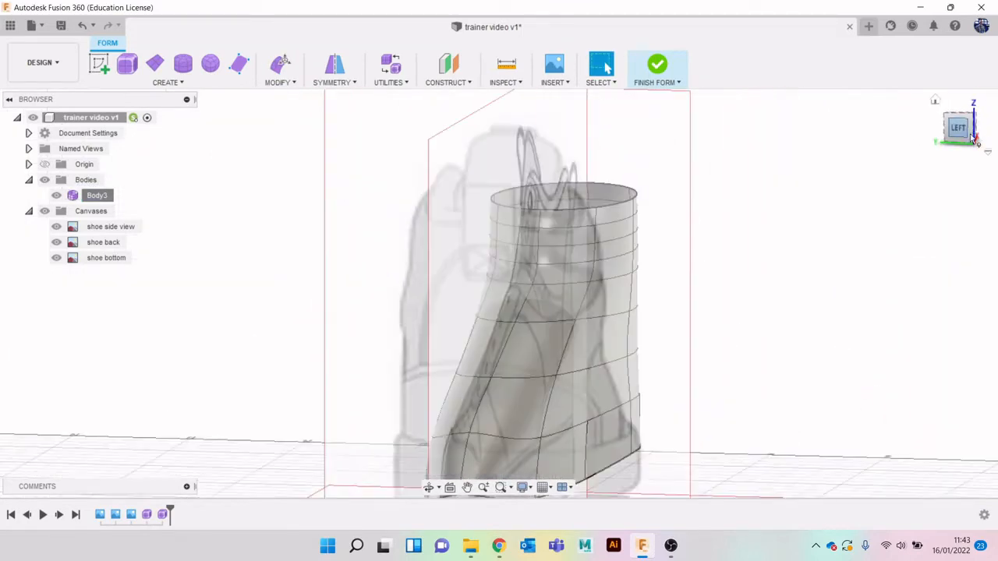
click(958, 129)
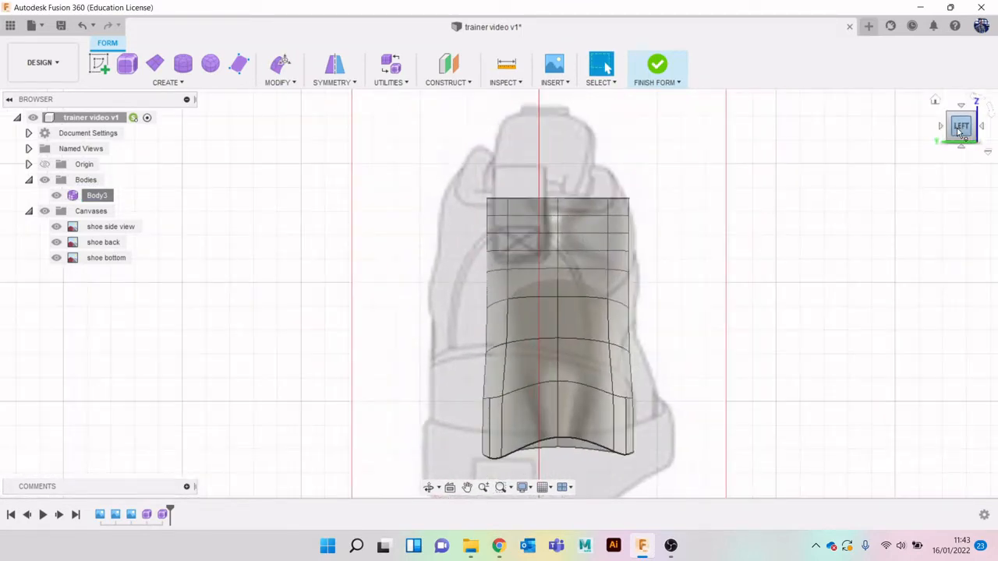
drag(961, 133, 986, 127)
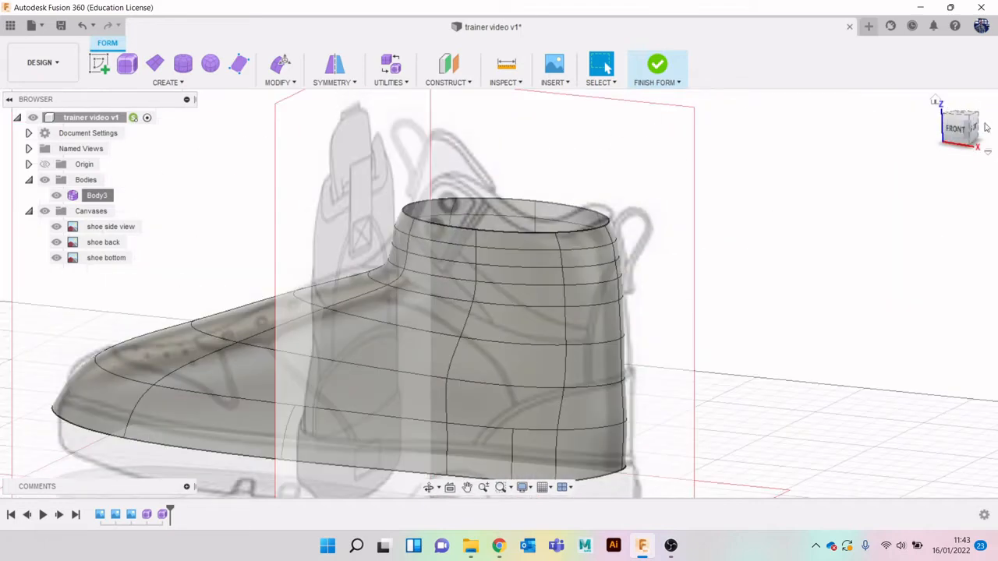
click(974, 137)
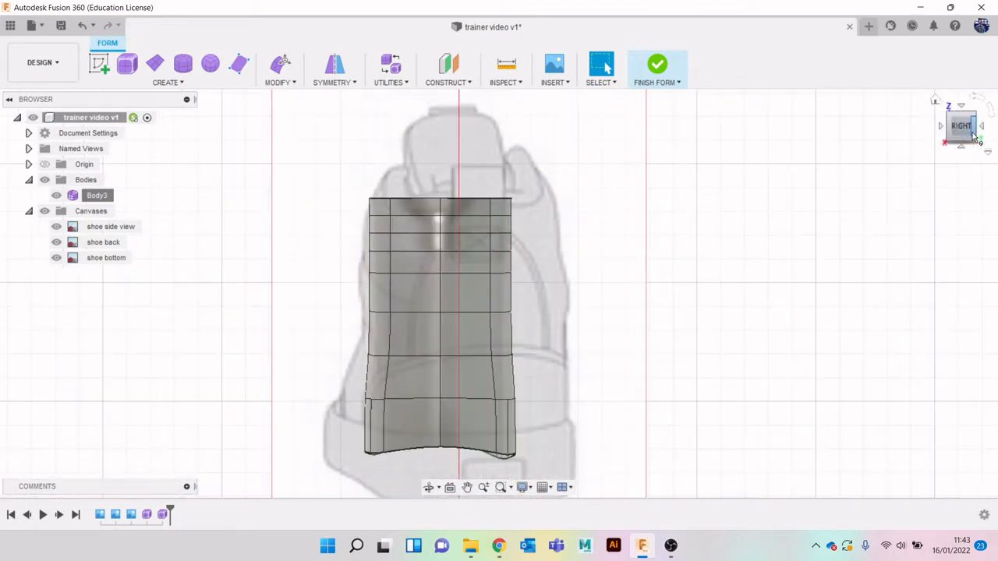
mouse_move(661, 348)
middle_down()
mouse_move(680, 291)
mouse_move(679, 343)
middle_up()
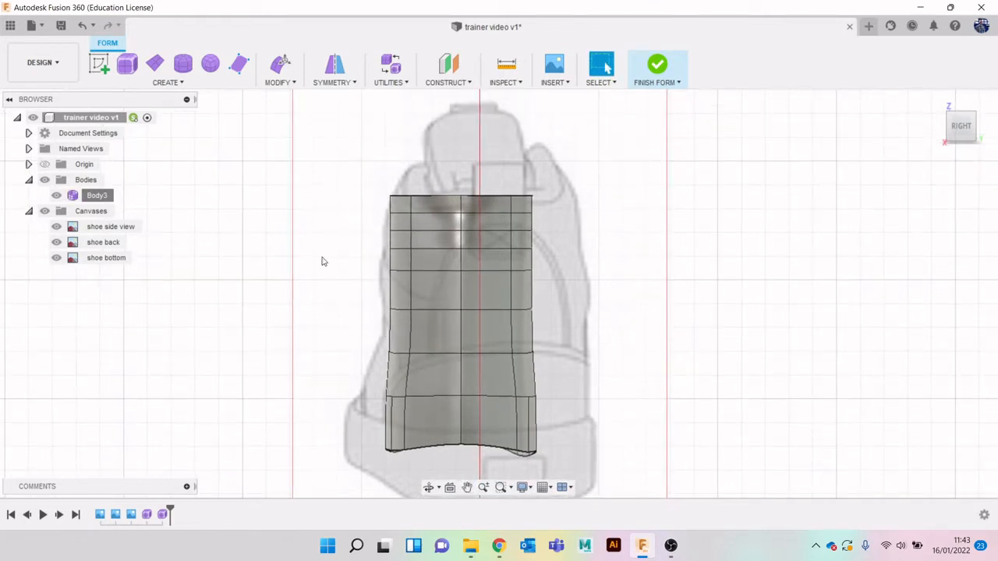
Move the form body about 10.66 mm along Y to centre it over the shoe back canvas.
right_click(101, 196)
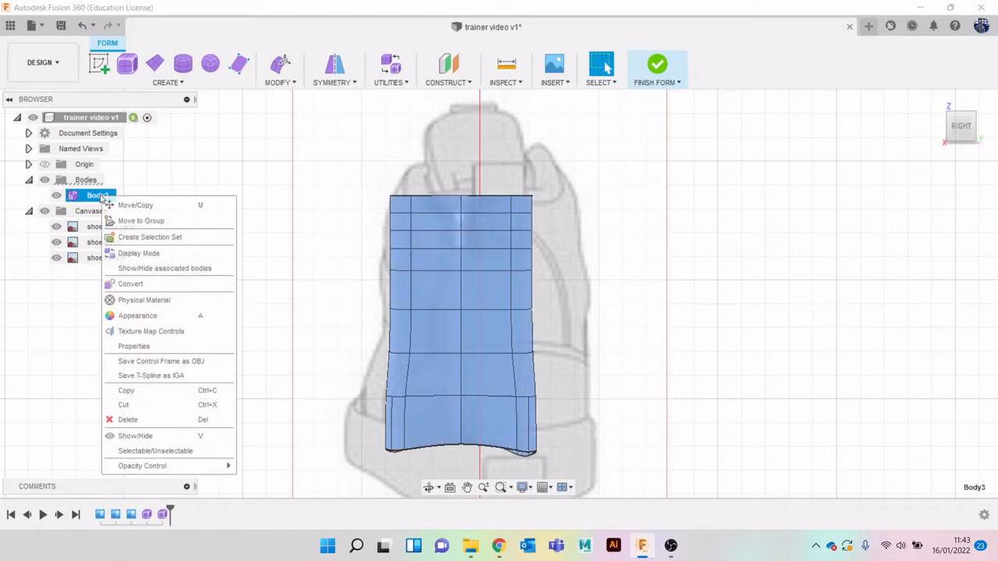
click(100, 196)
right_click(102, 198)
click(134, 209)
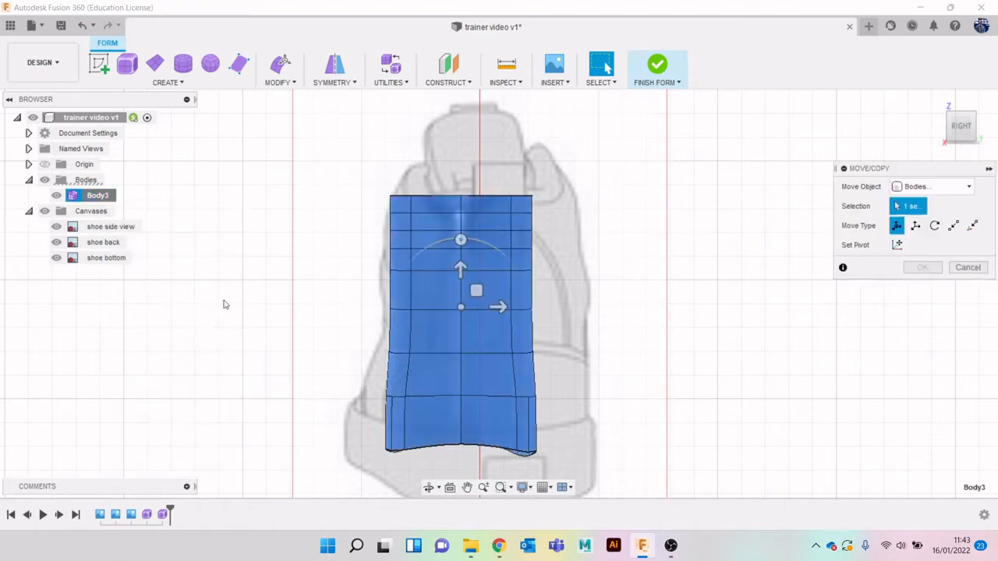
drag(499, 306, 522, 308)
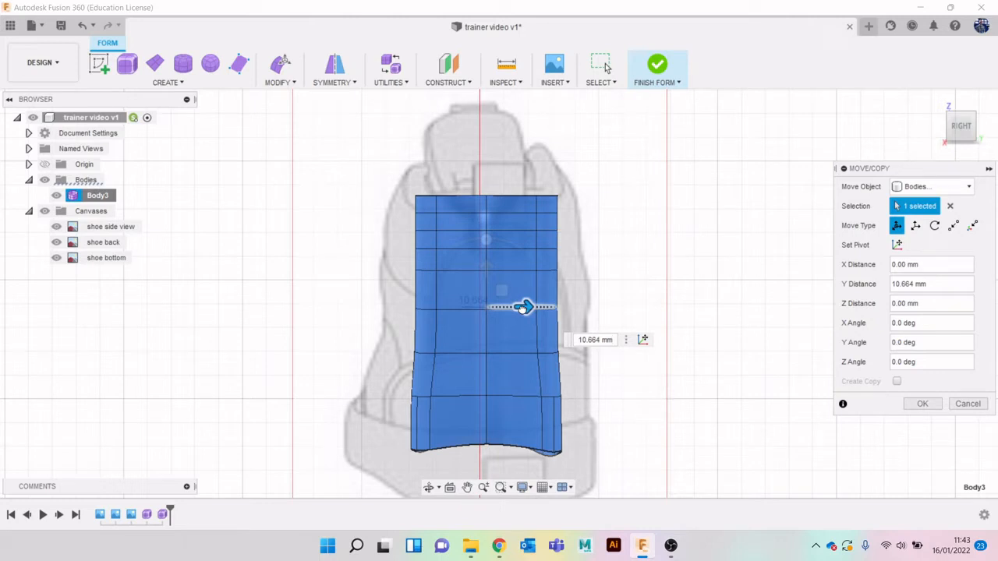
click(923, 405)
click(768, 246)
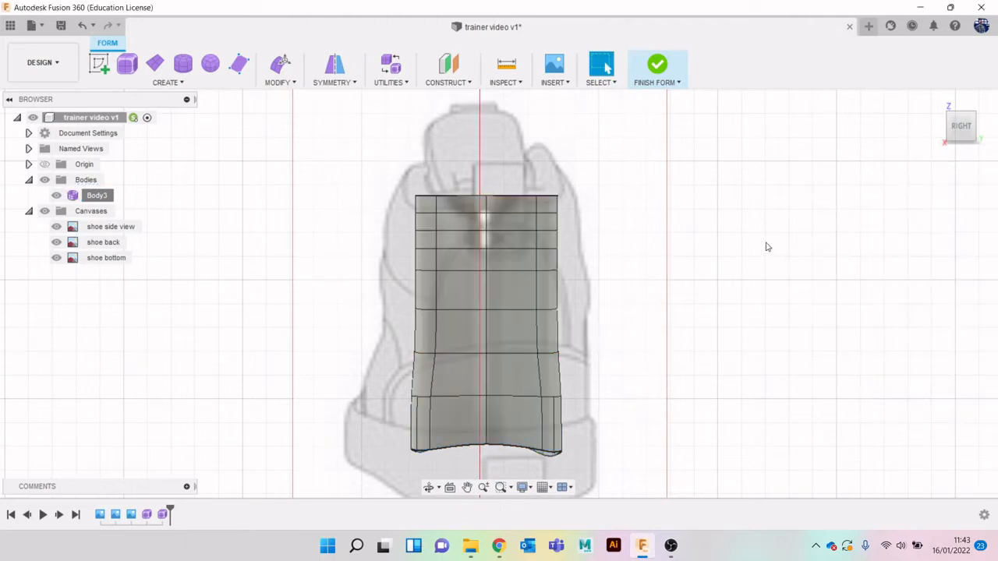
Widen the top six edge loops to the shoe back outline, scaling the third by about 1.34 and the sixth by about 1.47.
right_click(785, 220)
click(833, 198)
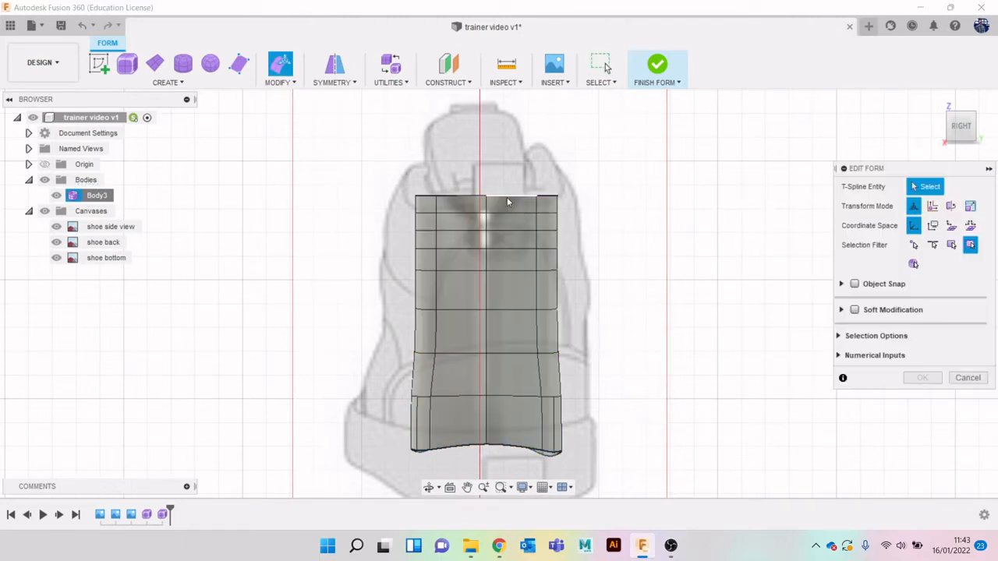
double_click(508, 196)
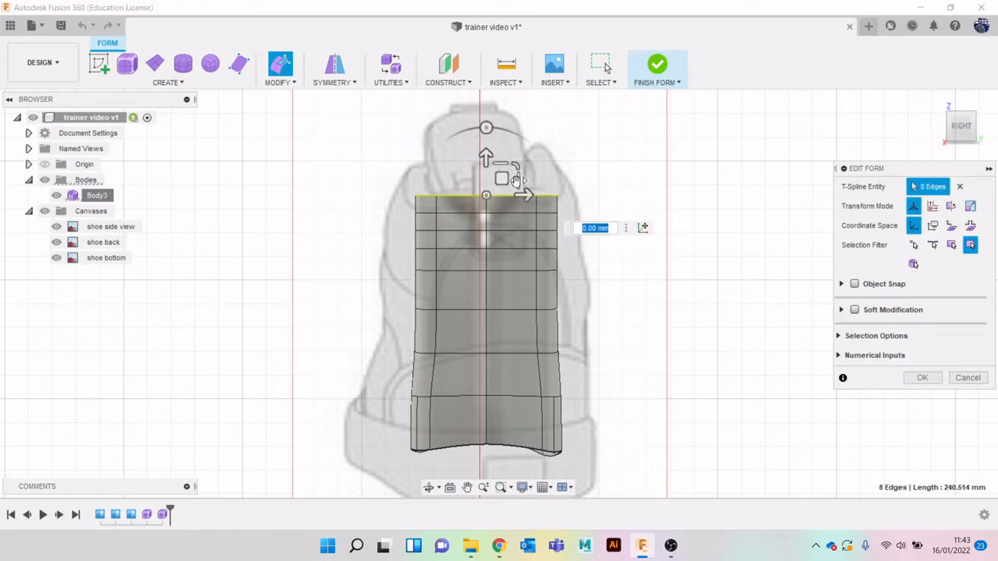
drag(519, 180, 520, 216)
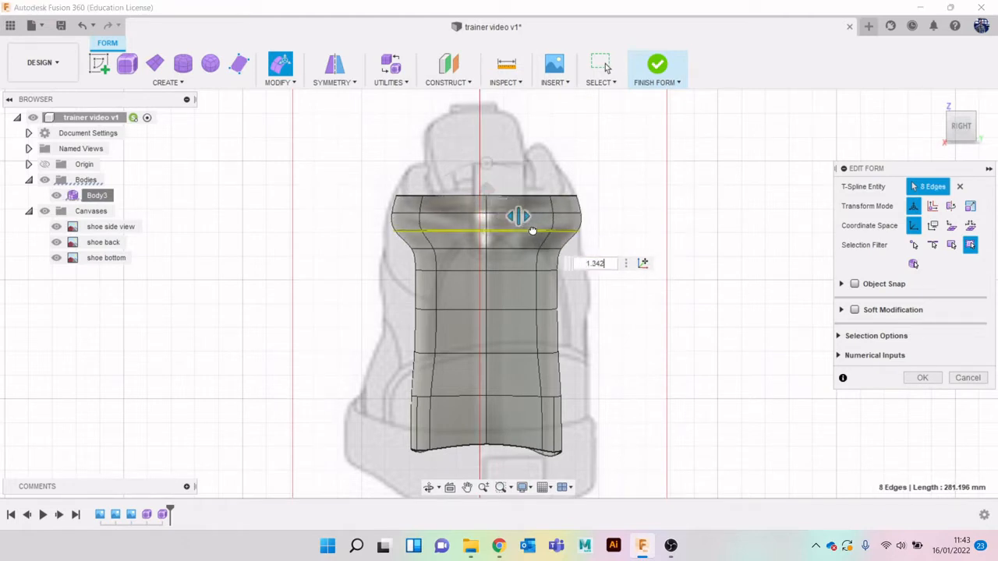
drag(521, 251, 533, 312)
double_click(521, 270)
double_click(524, 309)
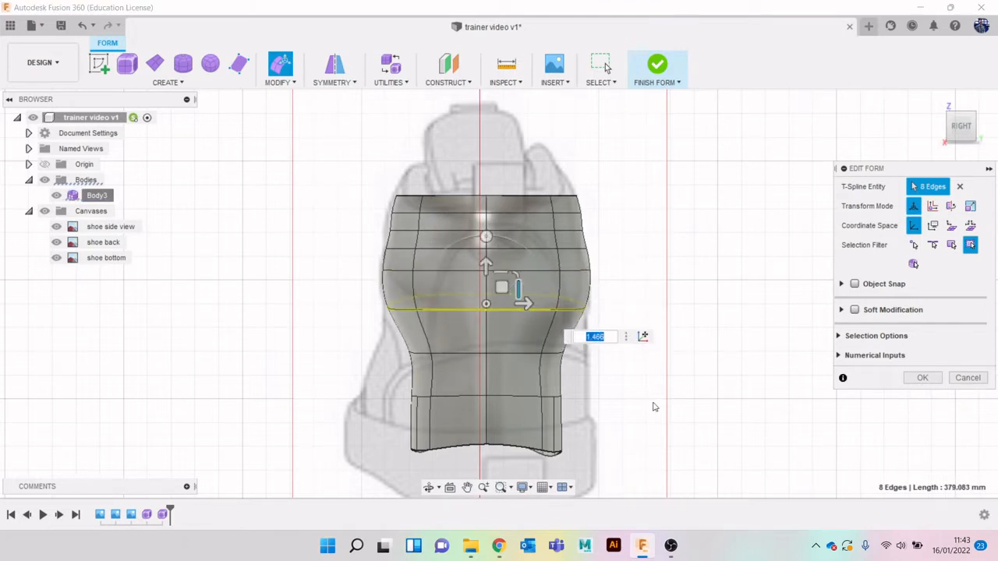
Widen the third-lowest edge loop to the shoe back outline and scale the second-lowest loop's width by about 1.41.
middle_drag(551, 361, 513, 303)
scroll(475, 293, up, 3)
double_click(475, 296)
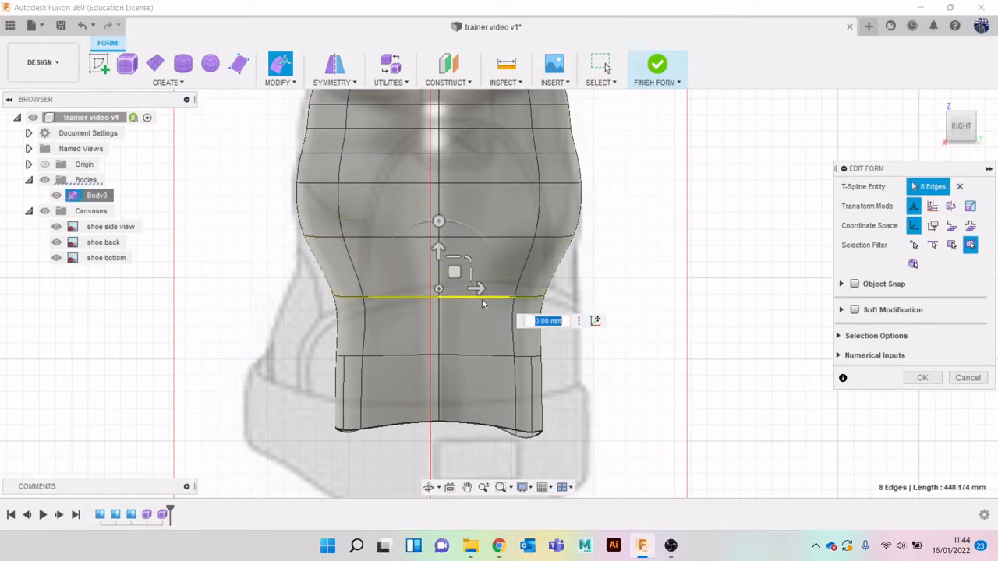
drag(470, 279, 588, 382)
double_click(477, 355)
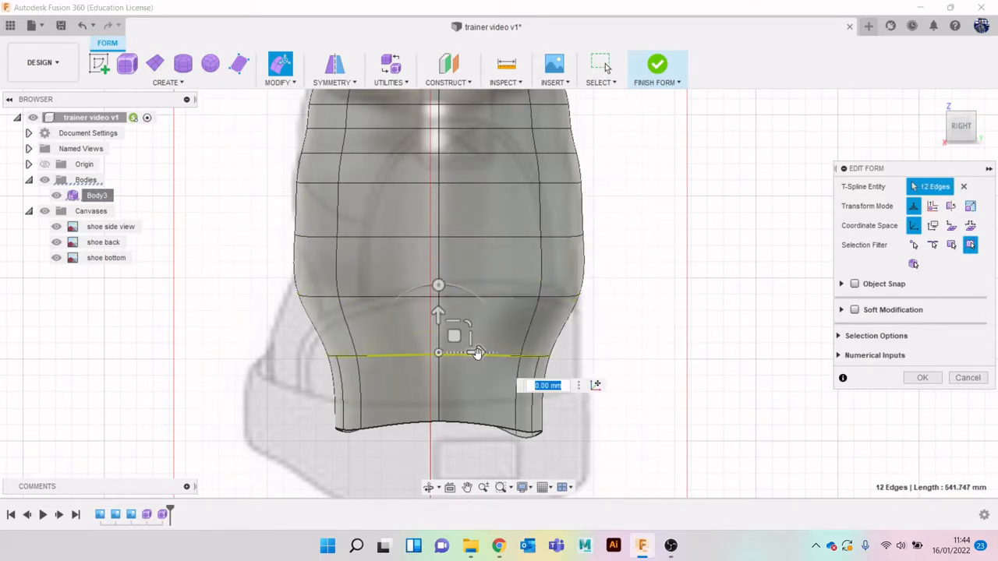
drag(475, 349, 483, 353)
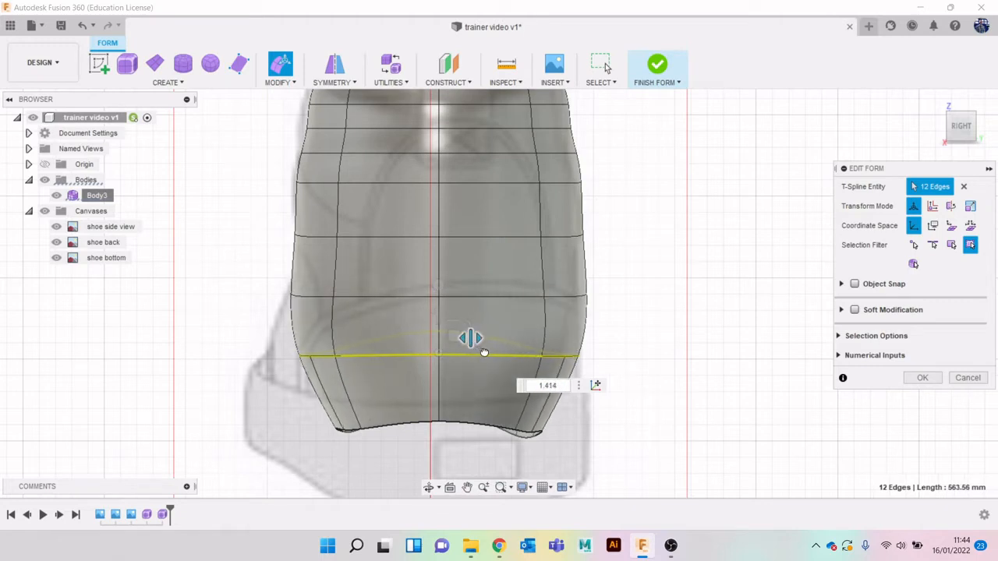
Widen the form's bottom edge loop to line up with the loops above and finish the form edit.
double_click(484, 420)
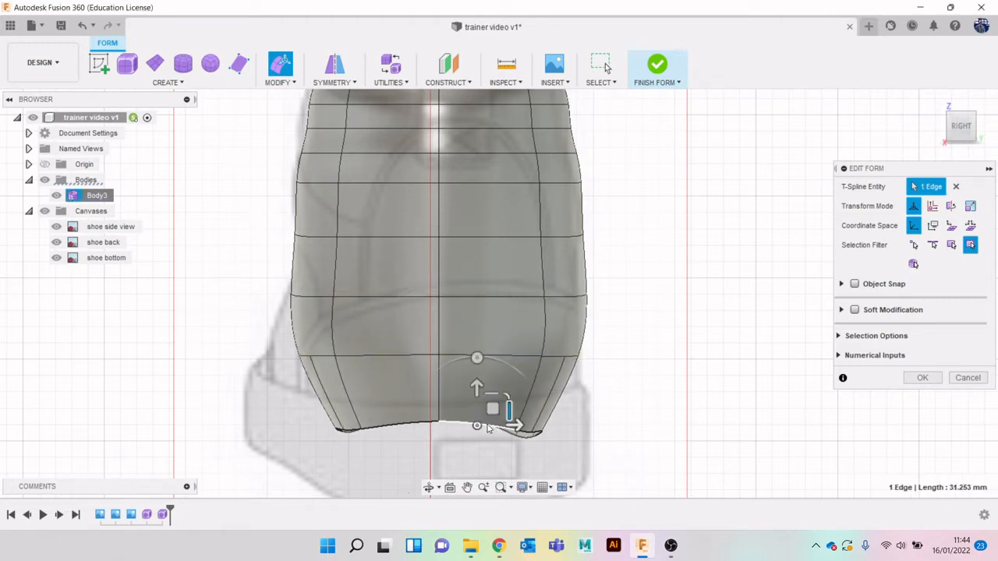
mouse_move(485, 420)
mouse_down()
mouse_move(474, 413)
mouse_move(490, 429)
mouse_up()
click(923, 378)
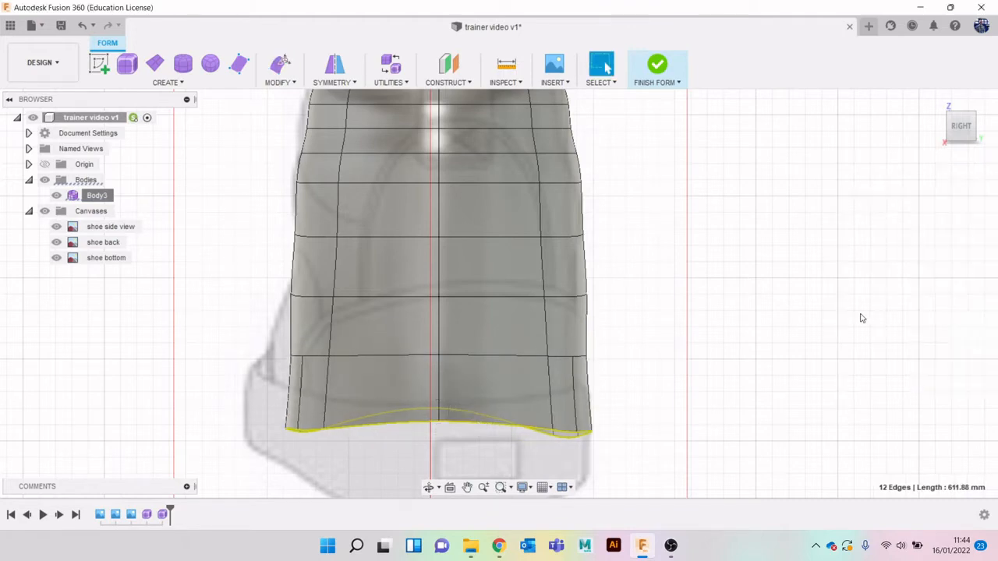
Delete the two central columns of front faces from the collar's top rim down to the toe to open the trainer's throat.
scroll(839, 287, down, 4)
mouse_move(969, 141)
mouse_down()
mouse_move(993, 181)
mouse_move(996, 154)
mouse_move(980, 133)
mouse_move(996, 149)
mouse_move(973, 138)
mouse_move(990, 136)
mouse_move(976, 154)
mouse_move(972, 132)
mouse_move(967, 141)
mouse_up()
click(403, 321)
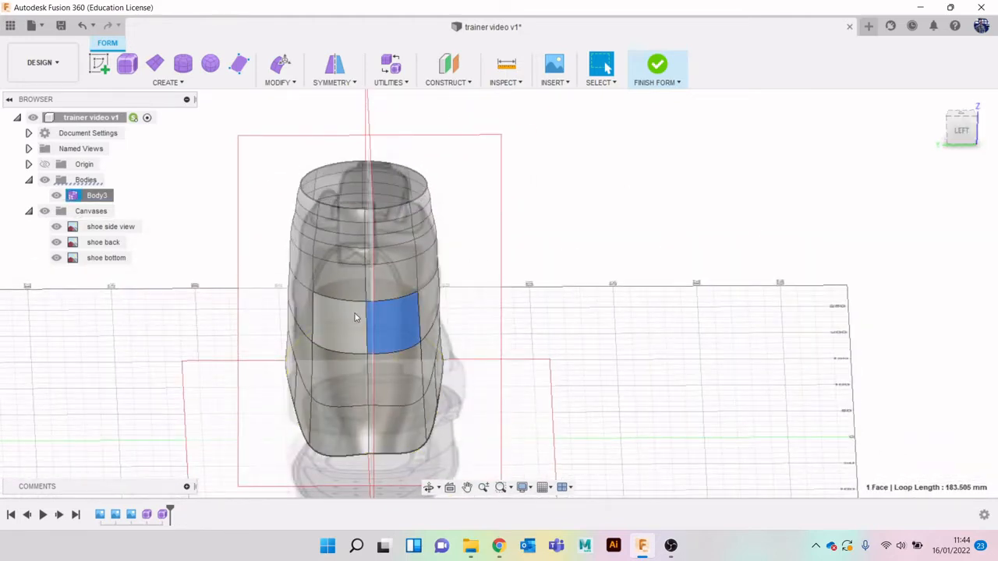
shift+click(356, 316)
shift+click(337, 275)
shift+click(382, 284)
shift+click(394, 254)
shift+click(341, 254)
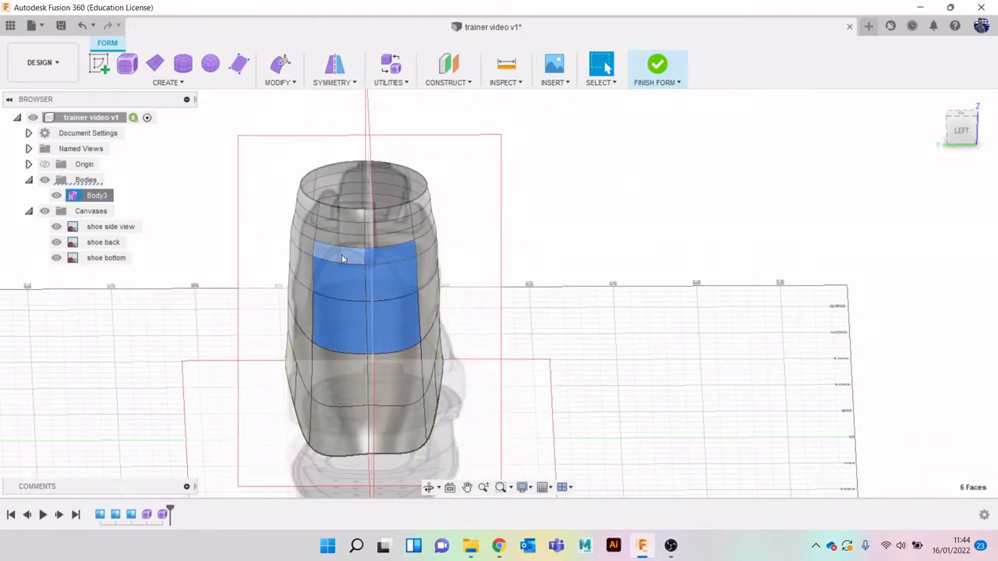
shift+click(344, 239)
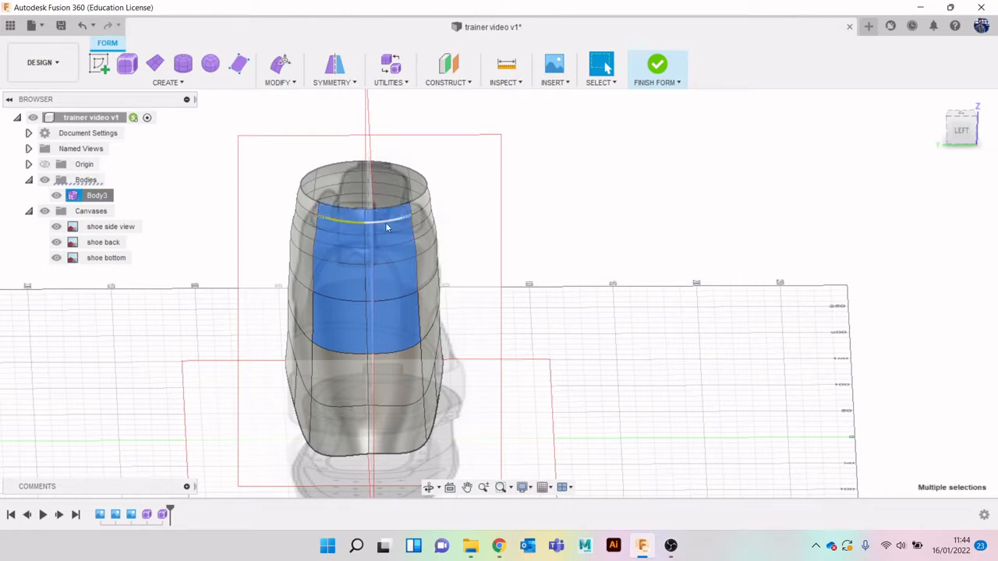
key(Delete)
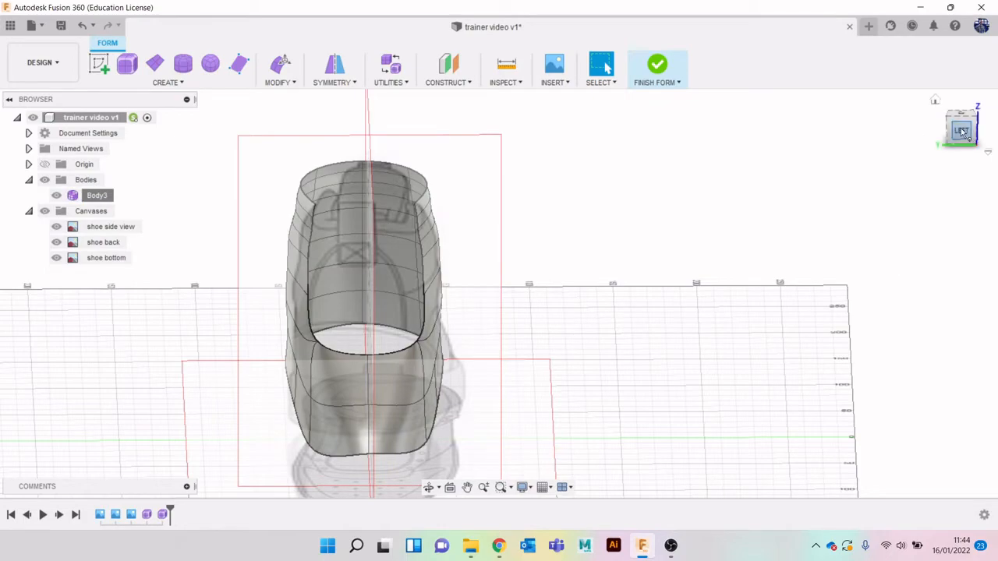
Examine the opened form from the side and in perspective with all canvases hidden.
click(962, 131)
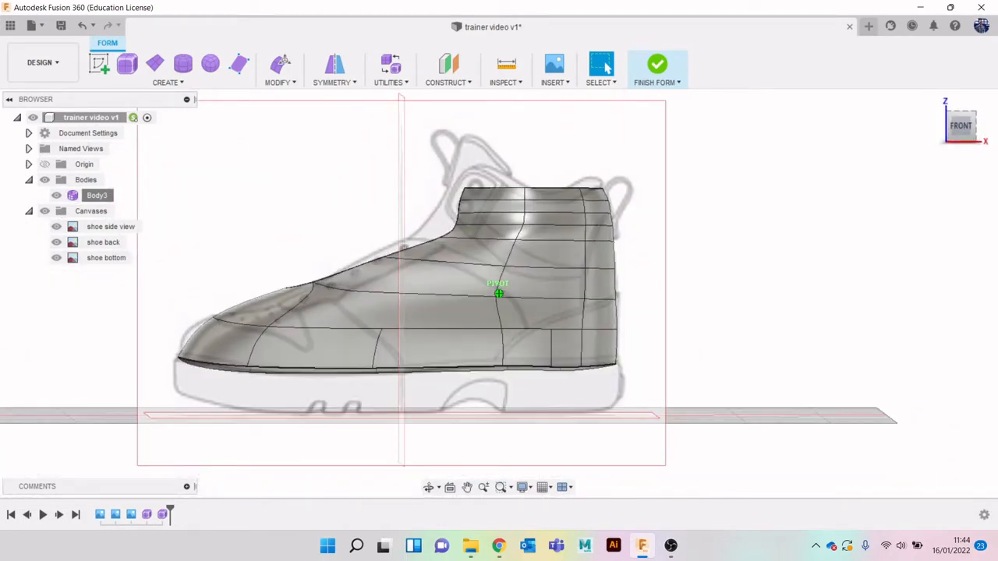
mouse_move(654, 129)
shift+middle_down()
mouse_move(663, 152)
mouse_move(706, 184)
mouse_move(736, 190)
shift+middle_up()
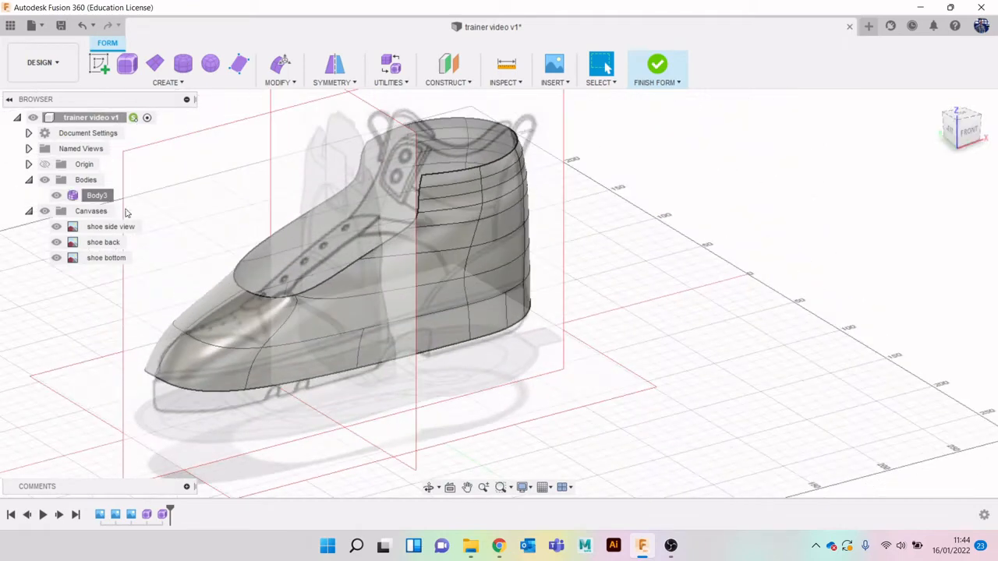
click(45, 211)
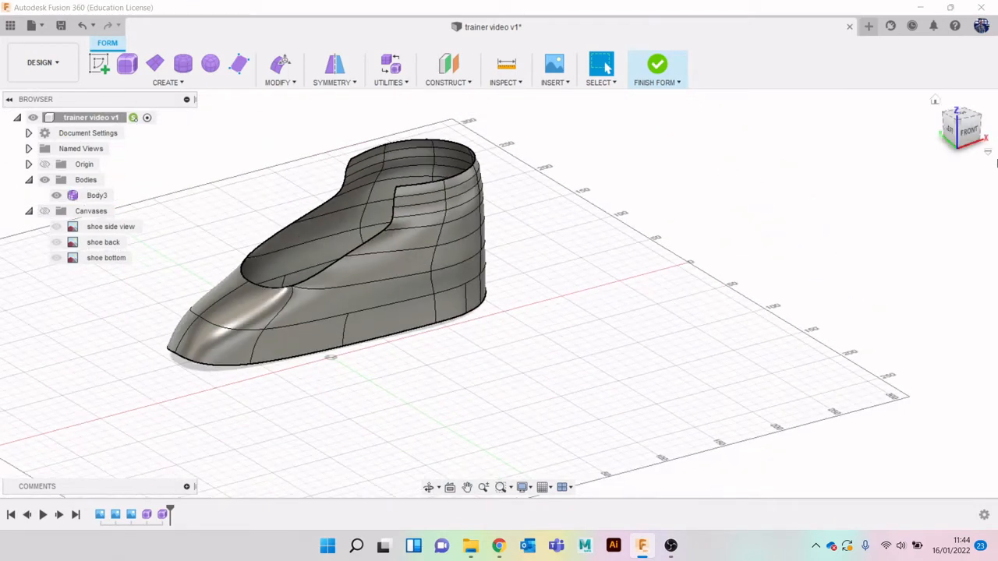
mouse_move(967, 130)
mouse_down()
mouse_move(990, 108)
mouse_move(979, 148)
mouse_move(963, 134)
mouse_up()
mouse_move(499, 312)
shift+middle_down()
mouse_move(499, 172)
mouse_move(504, 308)
shift+middle_up()
drag(970, 129, 957, 132)
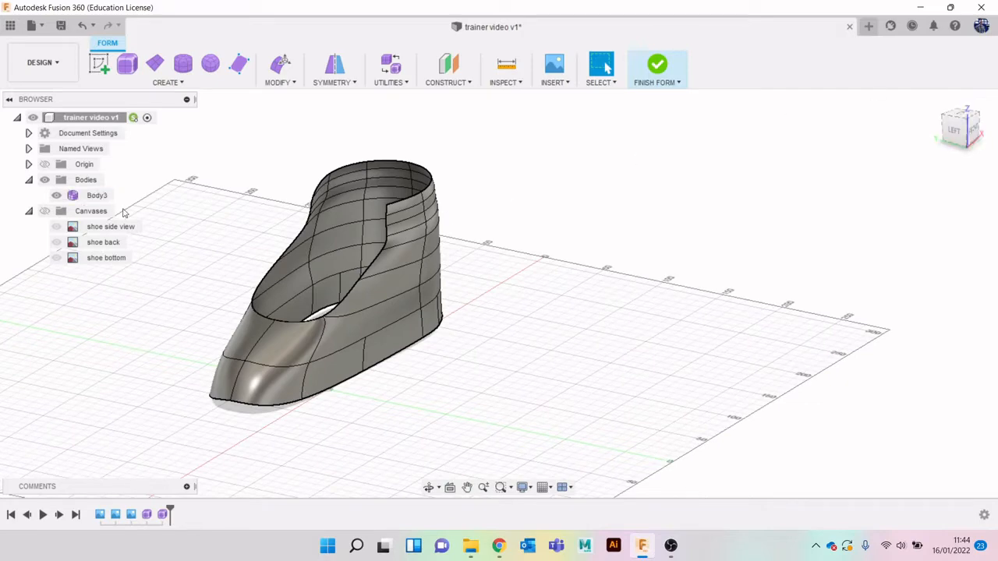
Show the canvases again and start Edit Form on the body, viewing the throat opening from the toe end.
click(45, 211)
middle_drag(273, 269, 473, 291)
scroll(472, 292, up, 5)
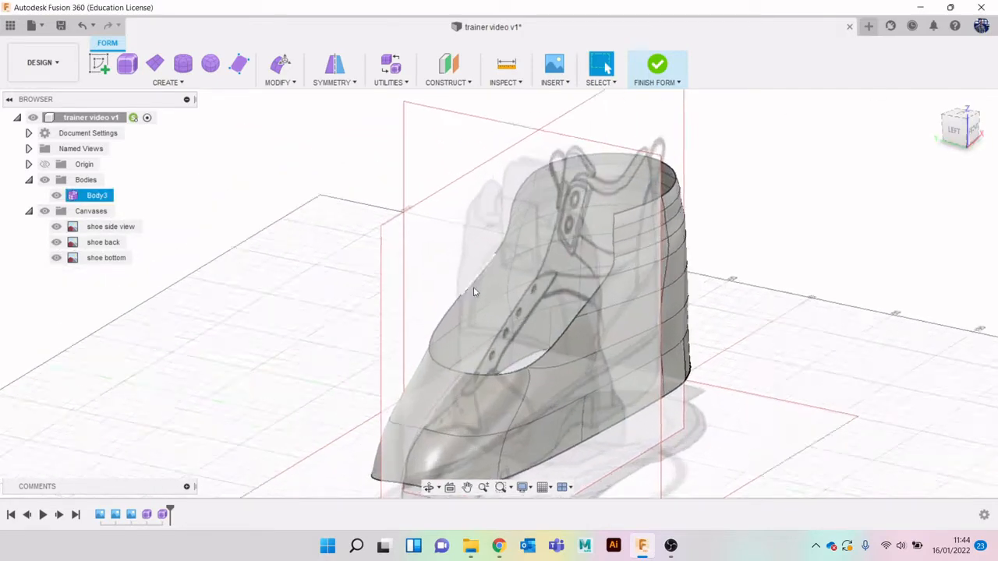
click(967, 138)
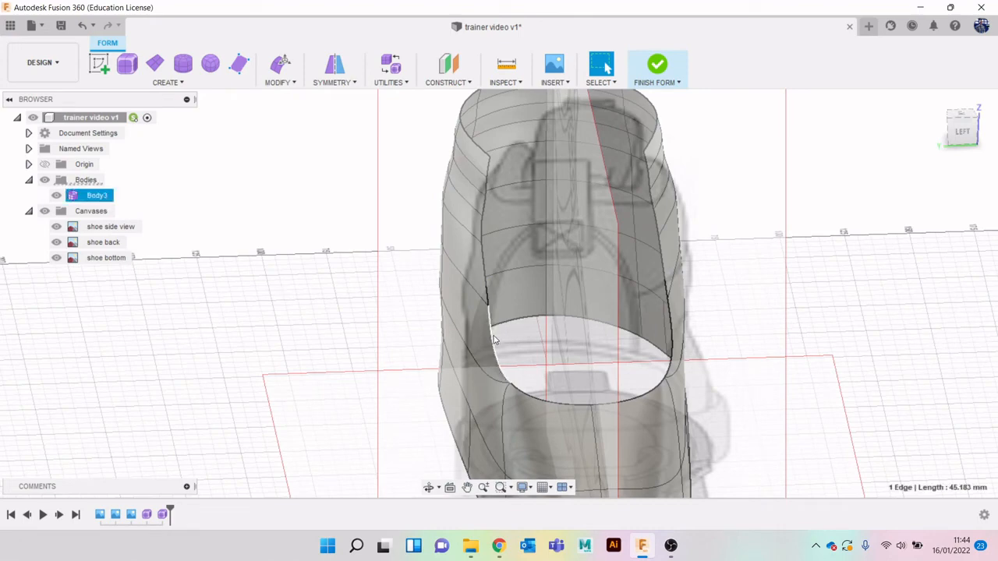
right_click(227, 294)
click(277, 270)
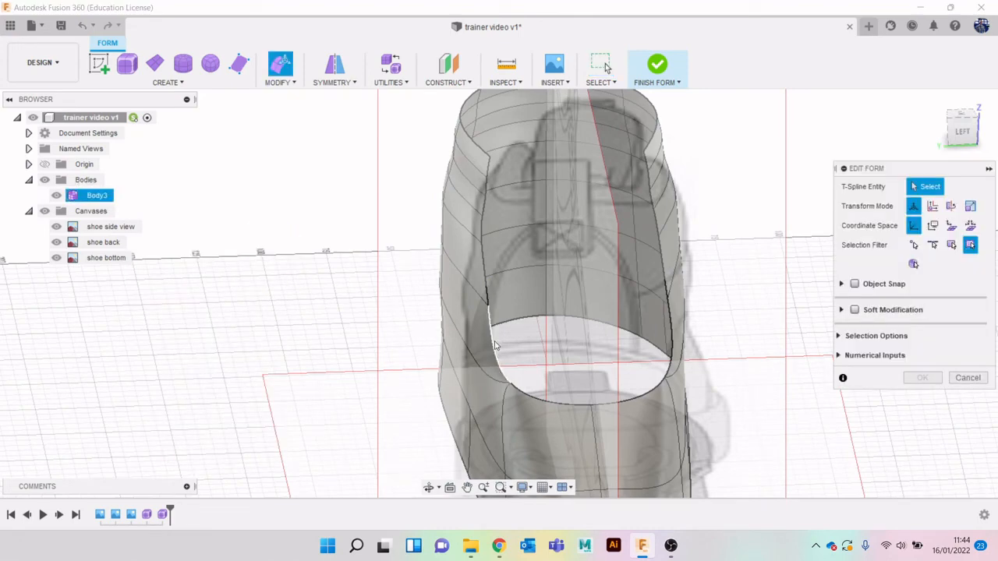
shift+click(485, 277)
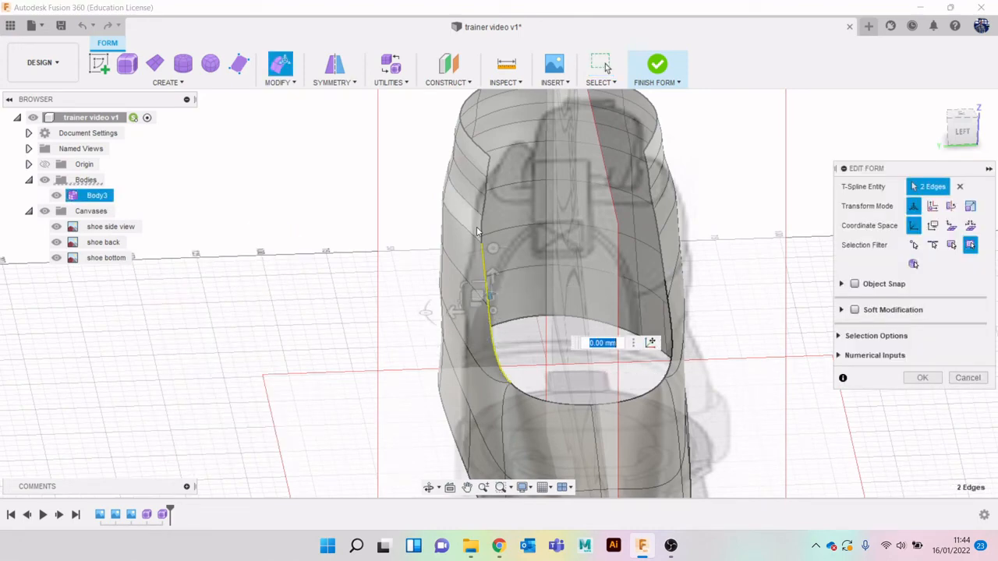
shift+click(483, 232)
shift+click(673, 337)
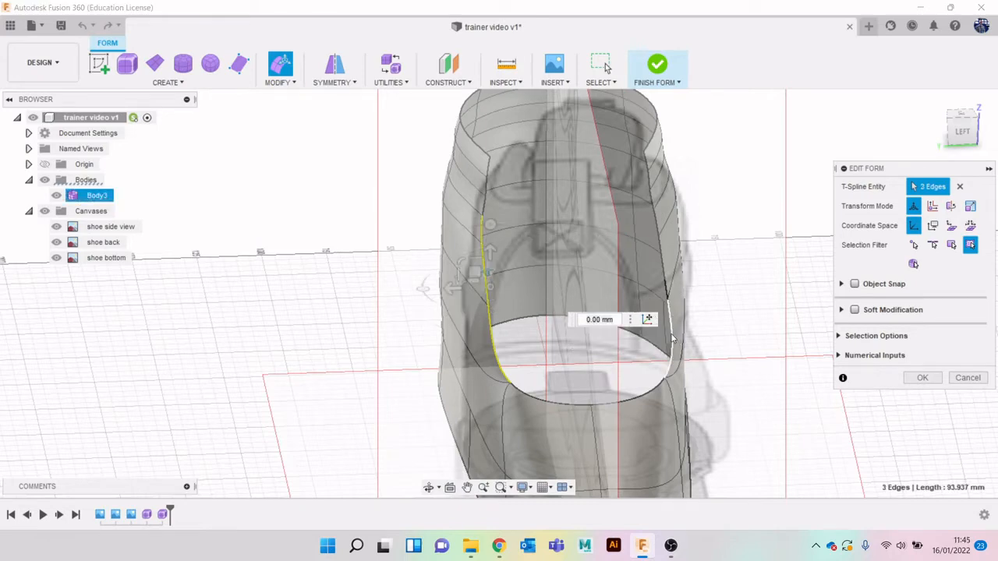
shift+click(665, 282)
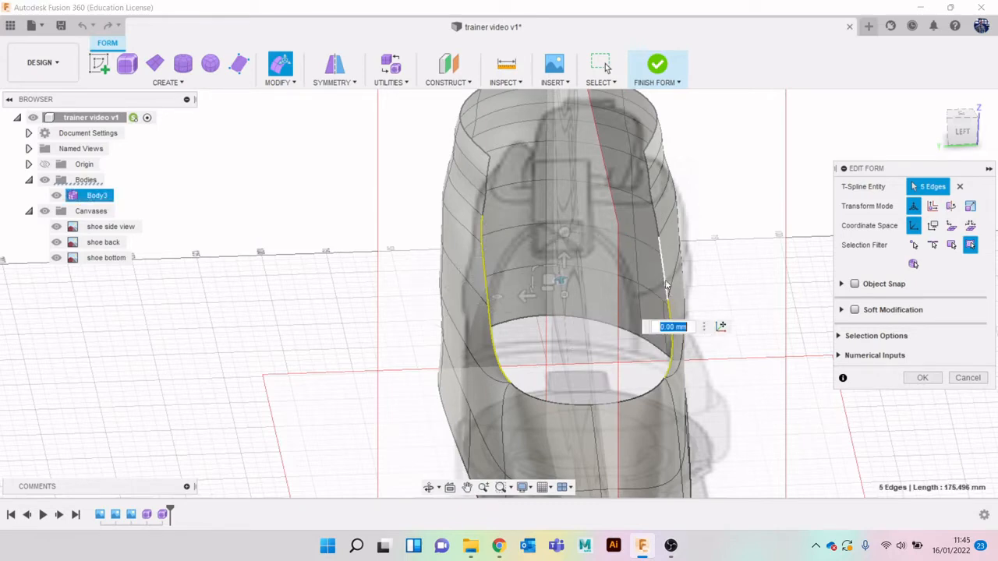
shift+click(655, 224)
scroll(715, 340, down, 3)
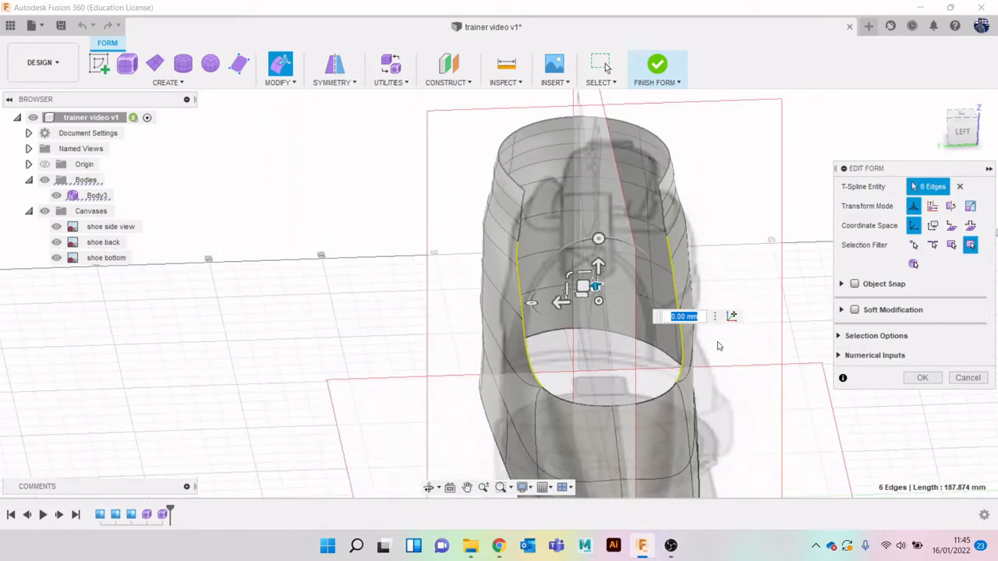
click(721, 353)
key(super)
click(792, 226)
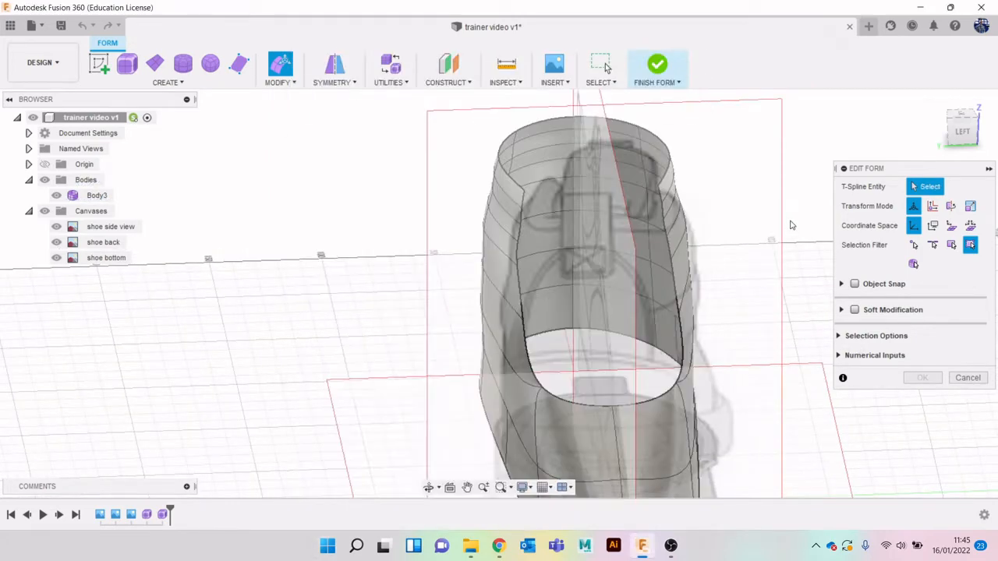
Select the three lower edges on each side of the throat opening and scale them inward to narrow the gap.
middle_drag(763, 344, 700, 317)
scroll(697, 315, down, 2)
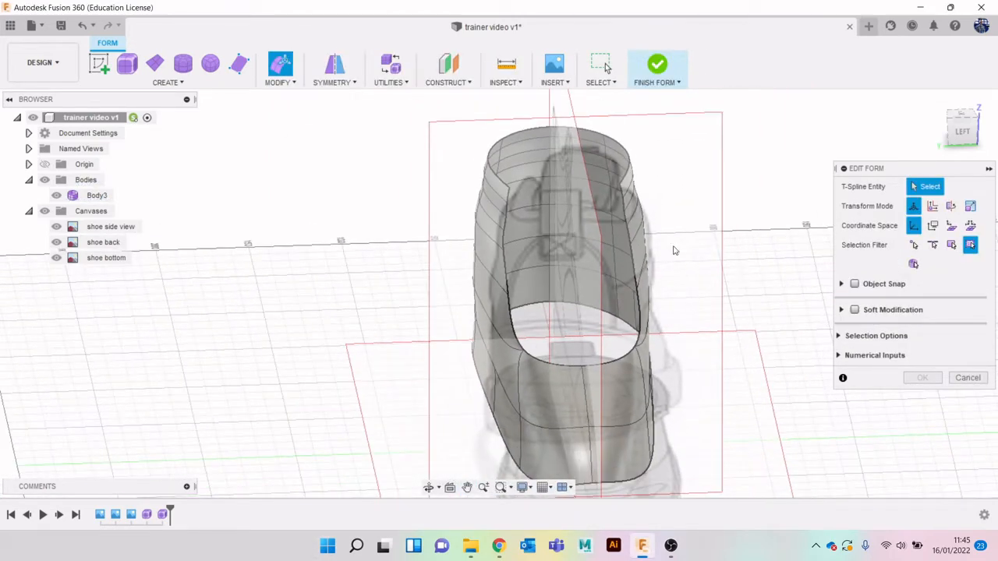
scroll(527, 355, up, 2)
click(512, 320)
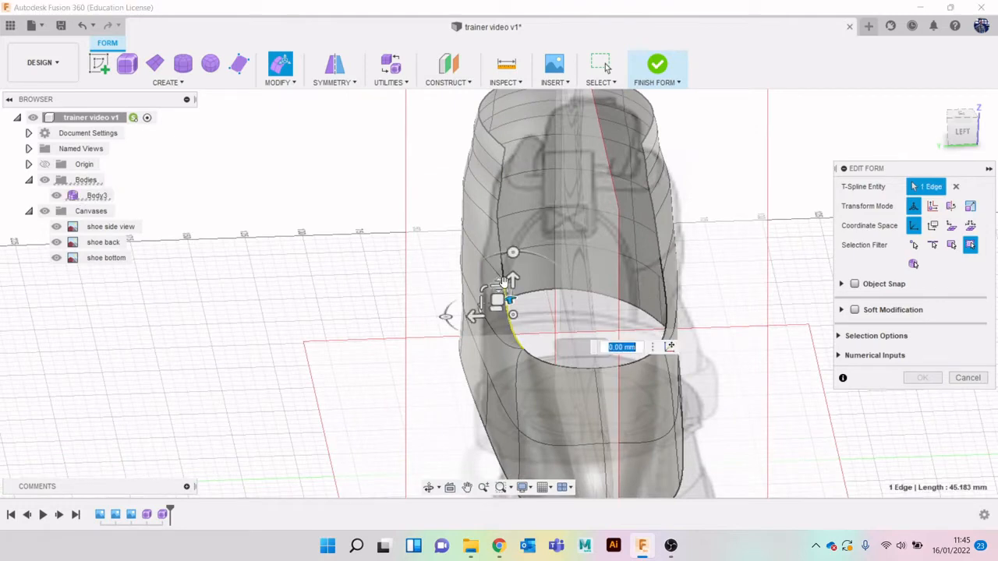
shift+click(499, 272)
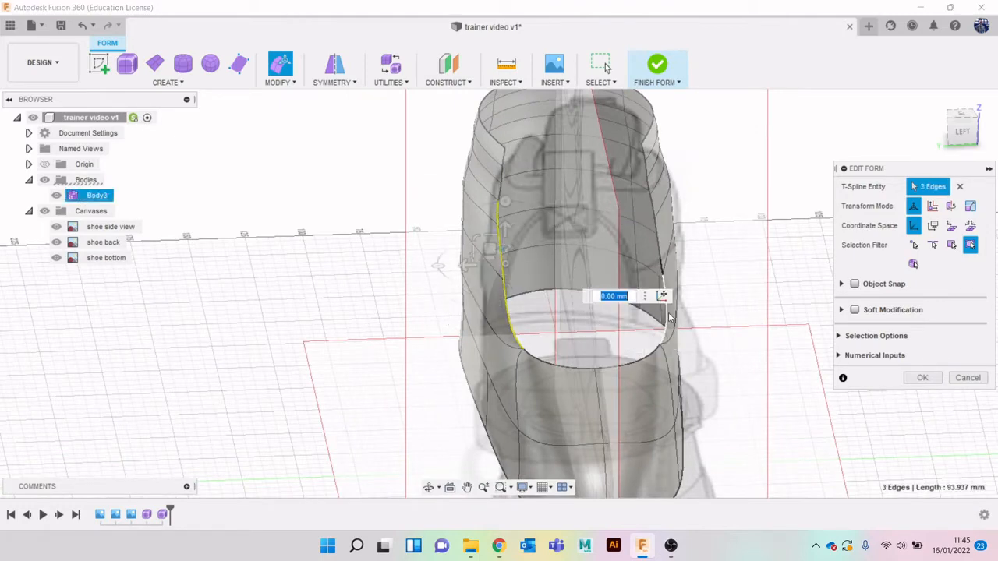
shift+click(663, 290)
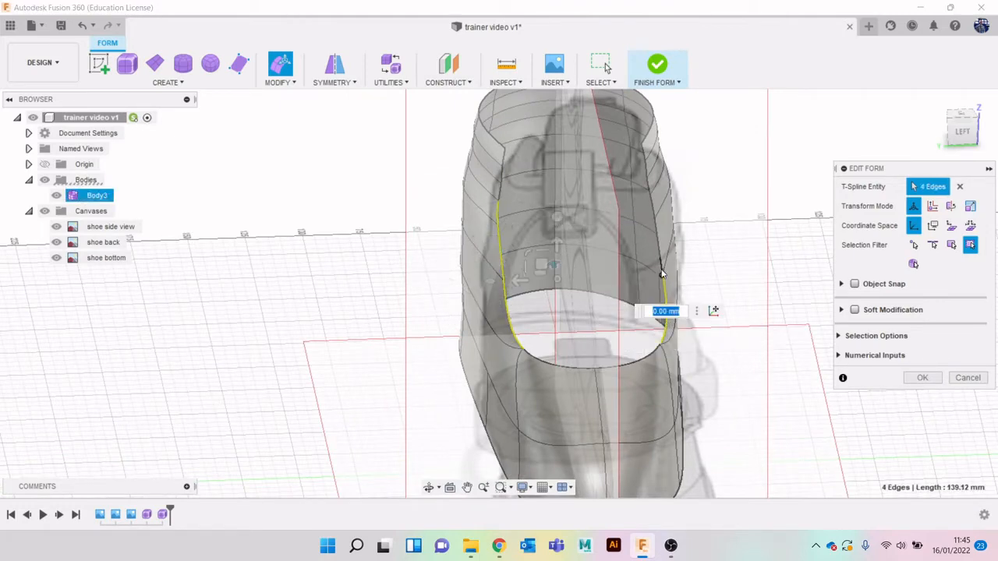
shift+click(659, 243)
shift+click(655, 204)
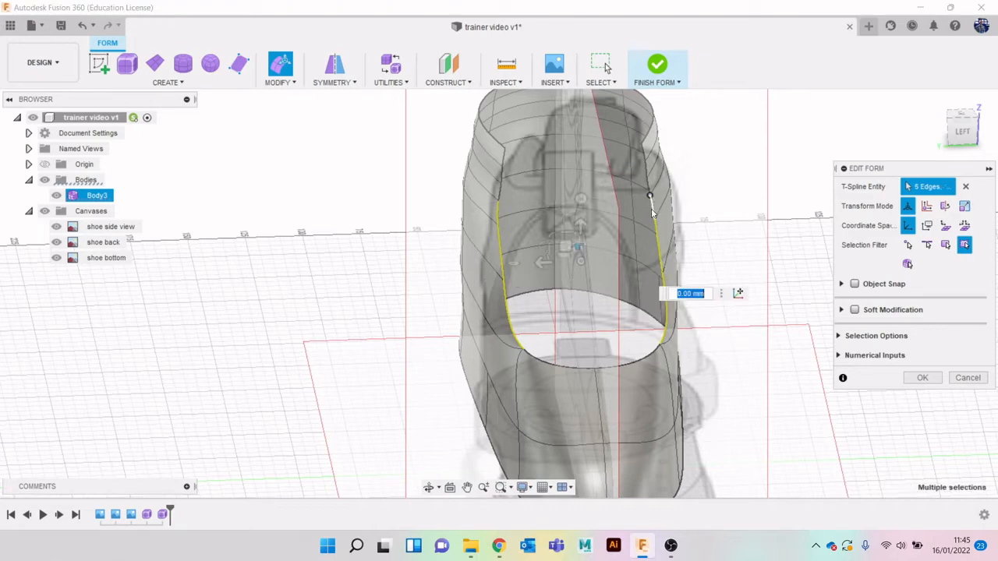
shift+click(651, 205)
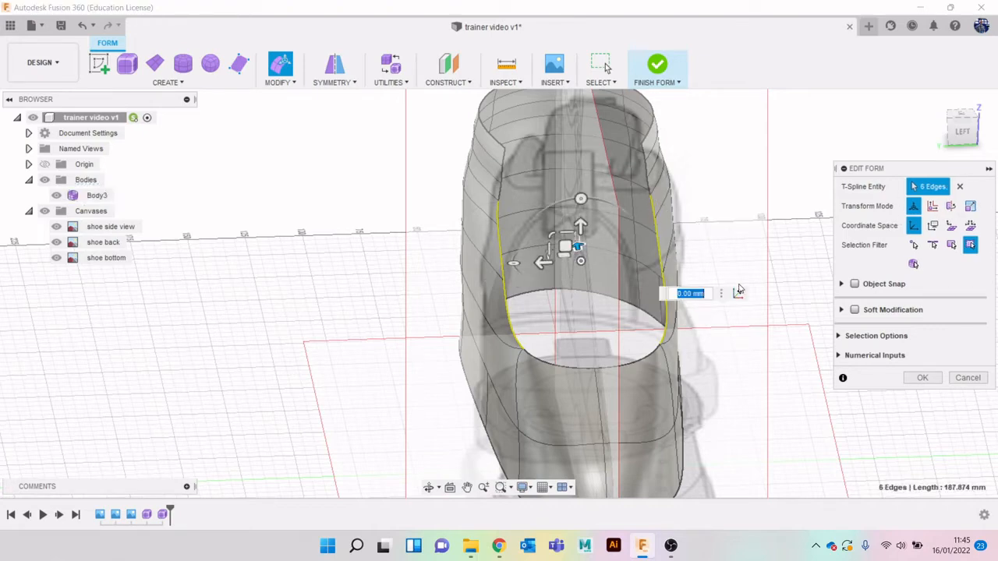
middle_drag(772, 406, 697, 394)
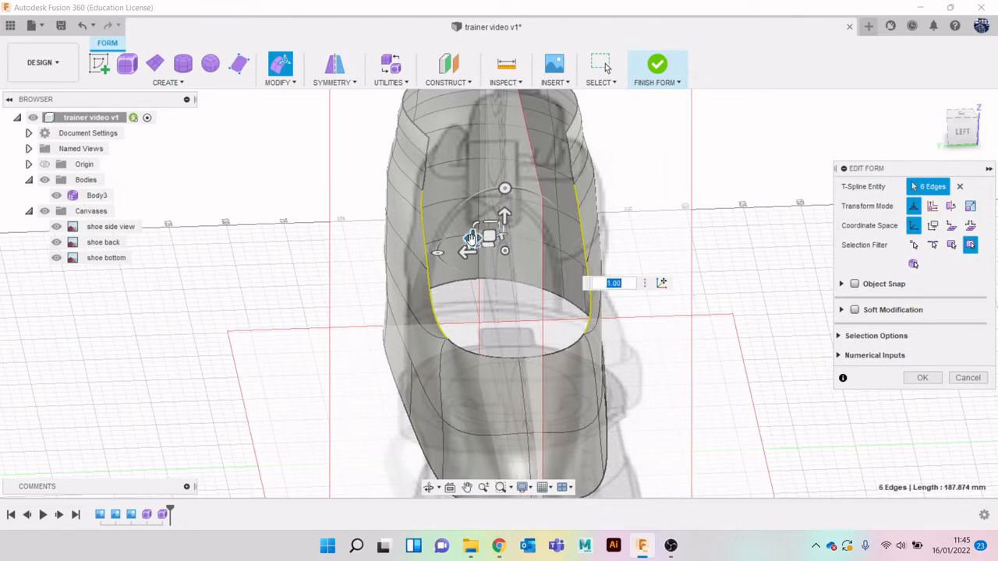
drag(472, 238, 518, 270)
Raise the six selected throat edges by 4.888 mm and bring the two sides slightly closer together.
drag(472, 236, 505, 209)
click(963, 131)
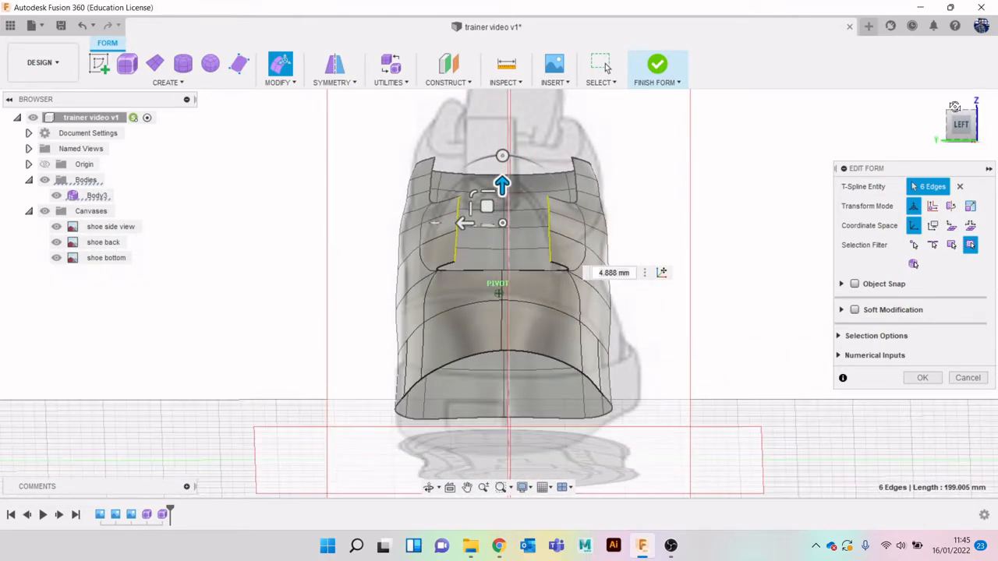
drag(955, 103, 961, 129)
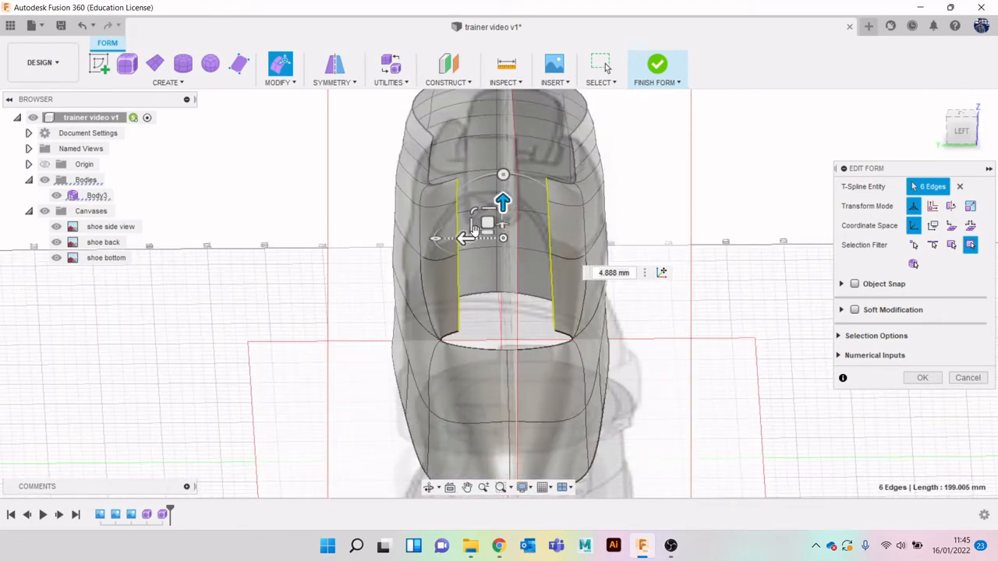
drag(473, 227, 503, 202)
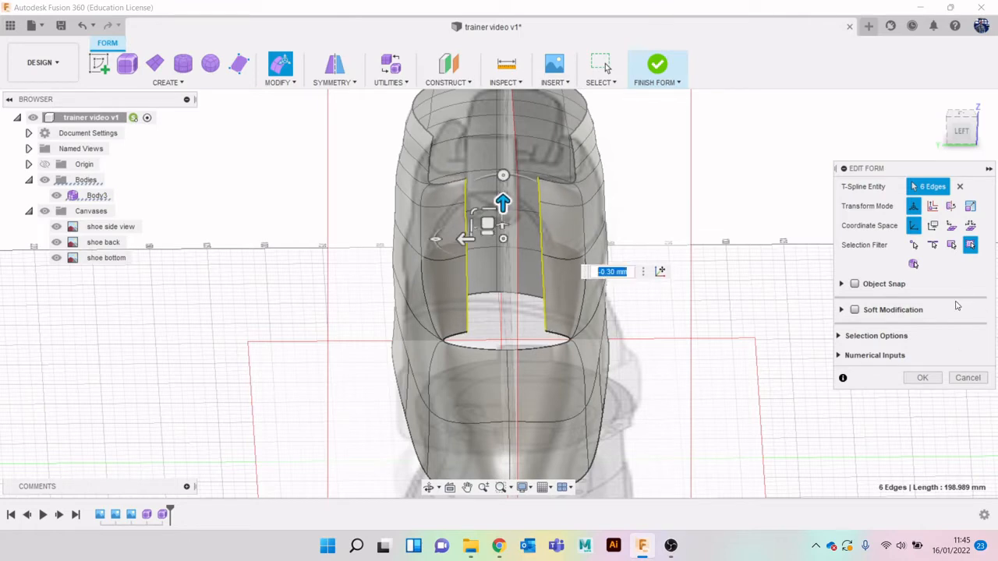
Scale the two edges on each side of the collar's front opening inward to 0.492, in line with the throat edges below.
scroll(427, 150, up, 3)
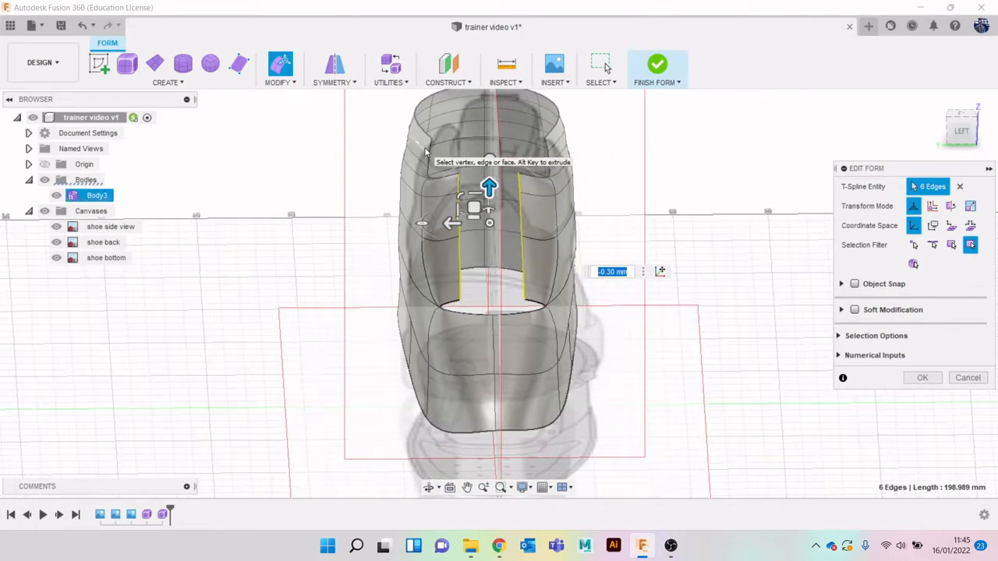
scroll(428, 149, up, 2)
click(437, 146)
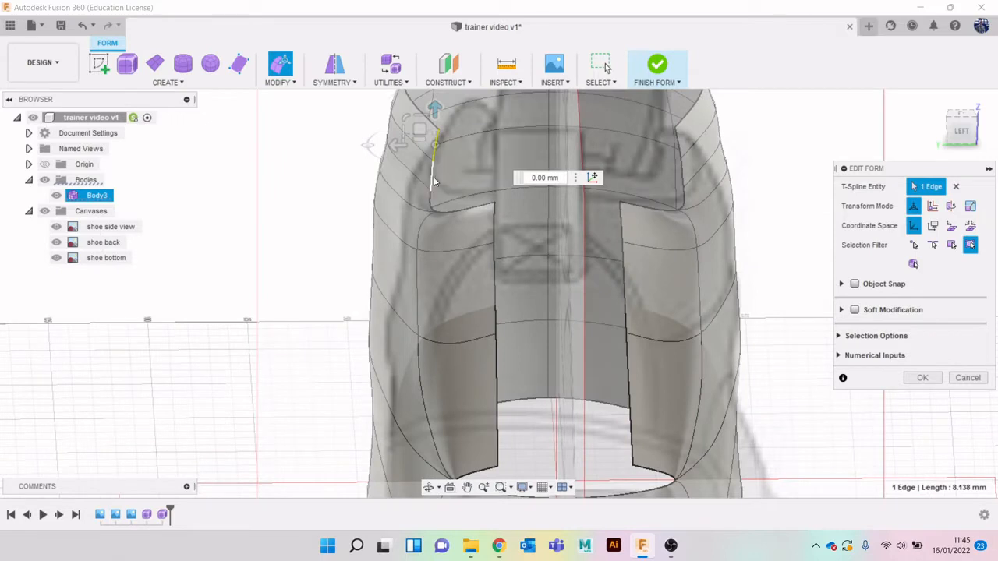
shift+click(432, 179)
shift+click(677, 147)
shift+click(680, 175)
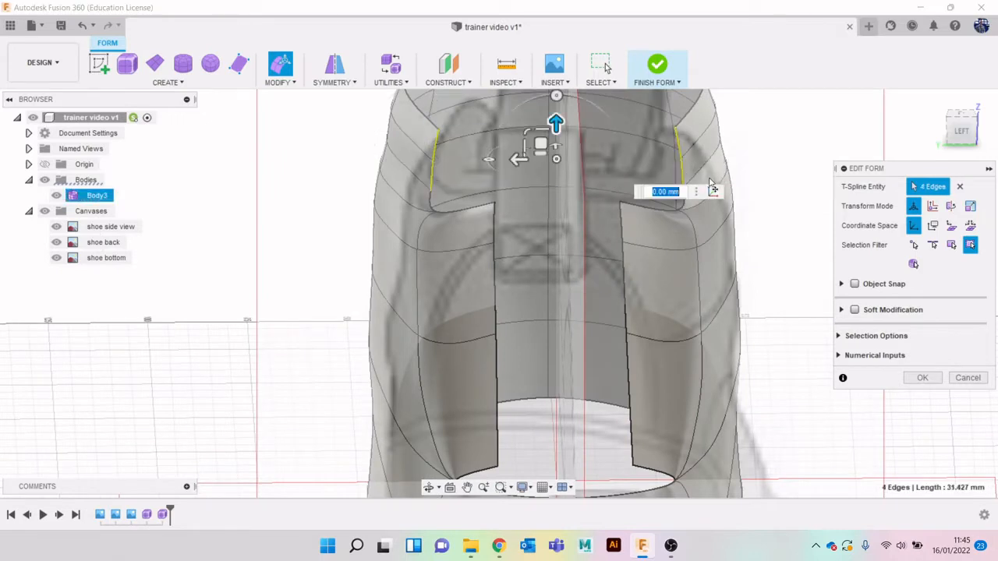
scroll(567, 166, down, 1)
drag(528, 147, 549, 155)
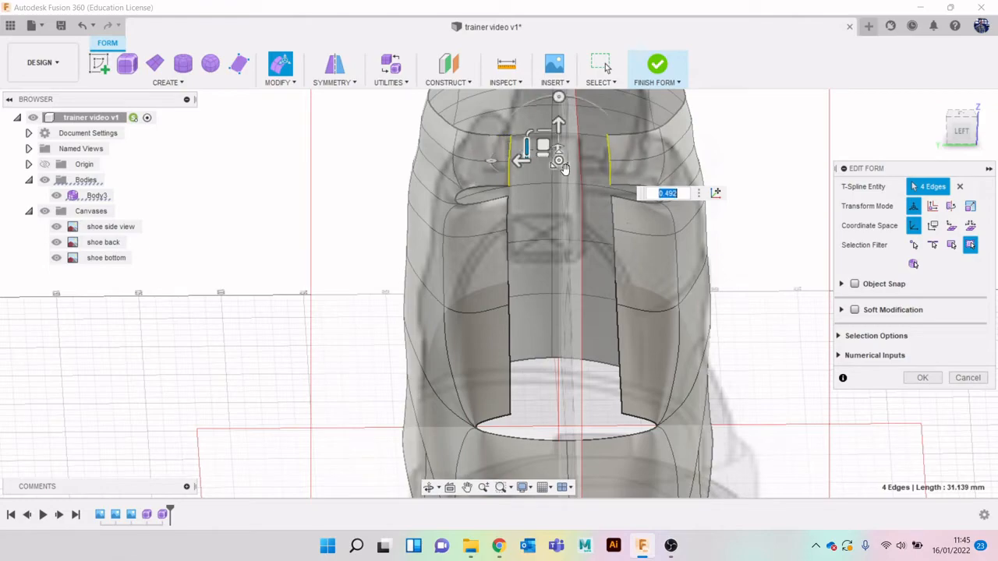
Move the four collar opening edges 6.669 mm toward the toe in the side view and confirm the form edit.
scroll(695, 153, down, 3)
mouse_move(962, 132)
mouse_down()
mouse_move(879, 115)
mouse_move(868, 148)
mouse_up()
drag(598, 237, 583, 236)
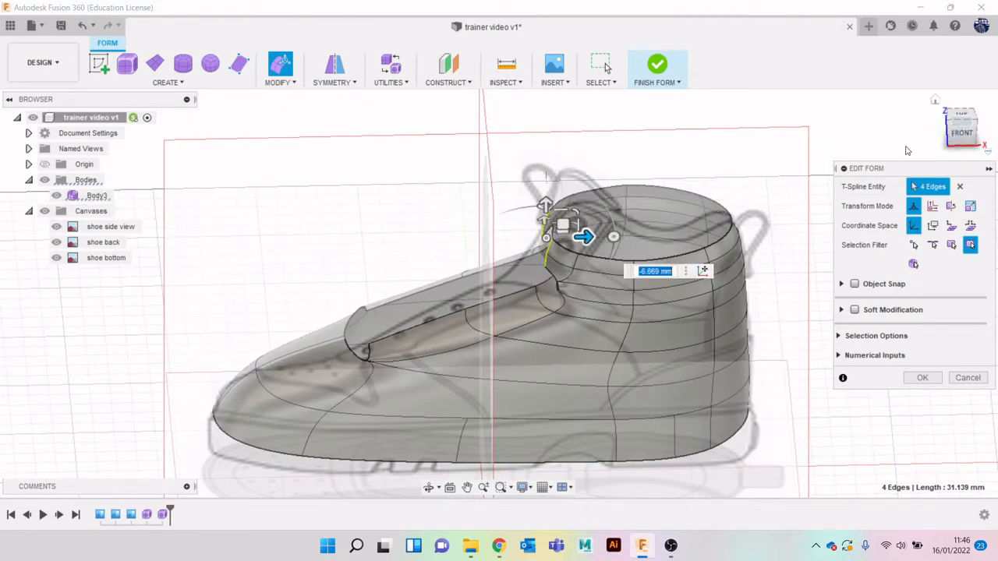
click(962, 133)
scroll(590, 228, up, 6)
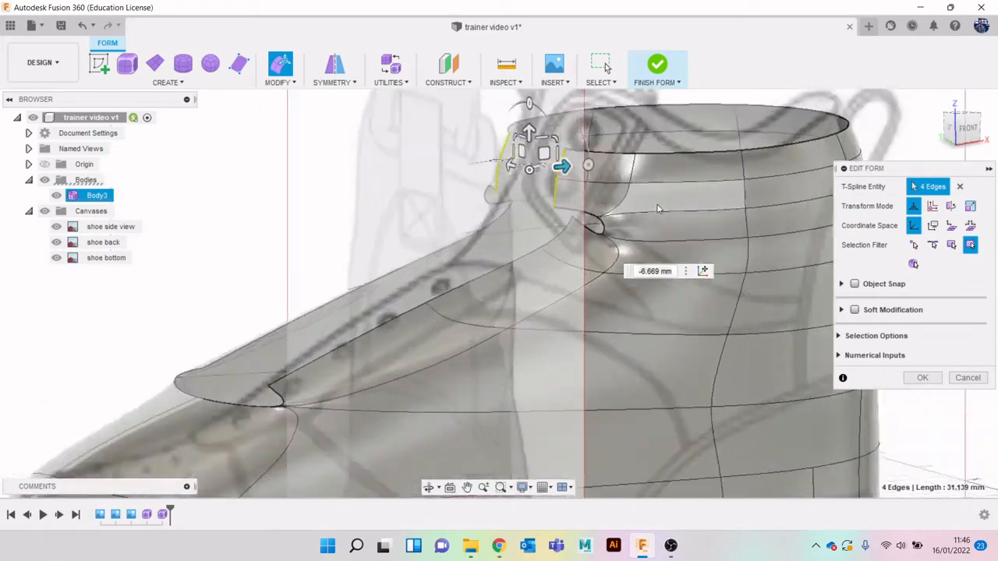
scroll(590, 228, up, 2)
scroll(374, 202, down, 3)
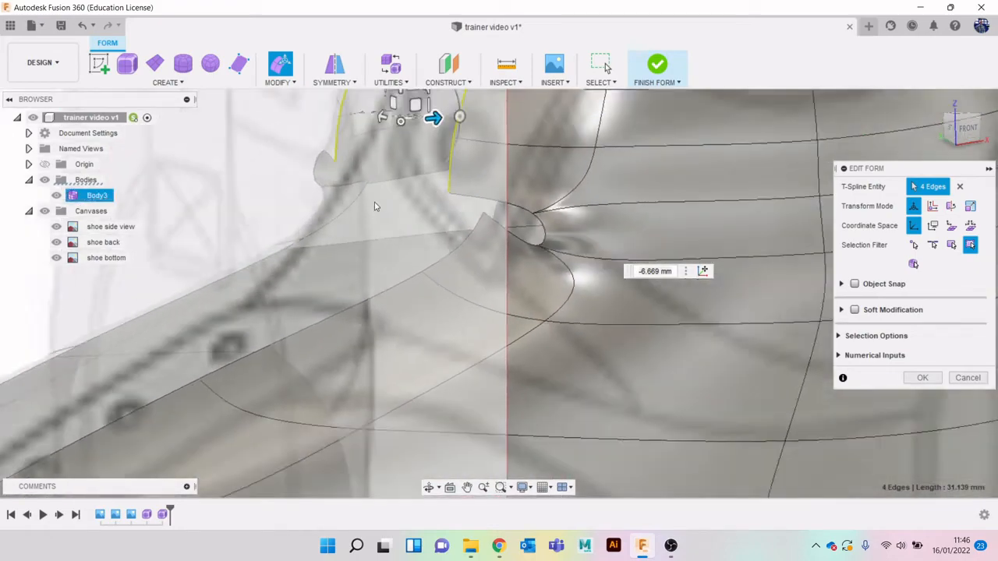
click(971, 136)
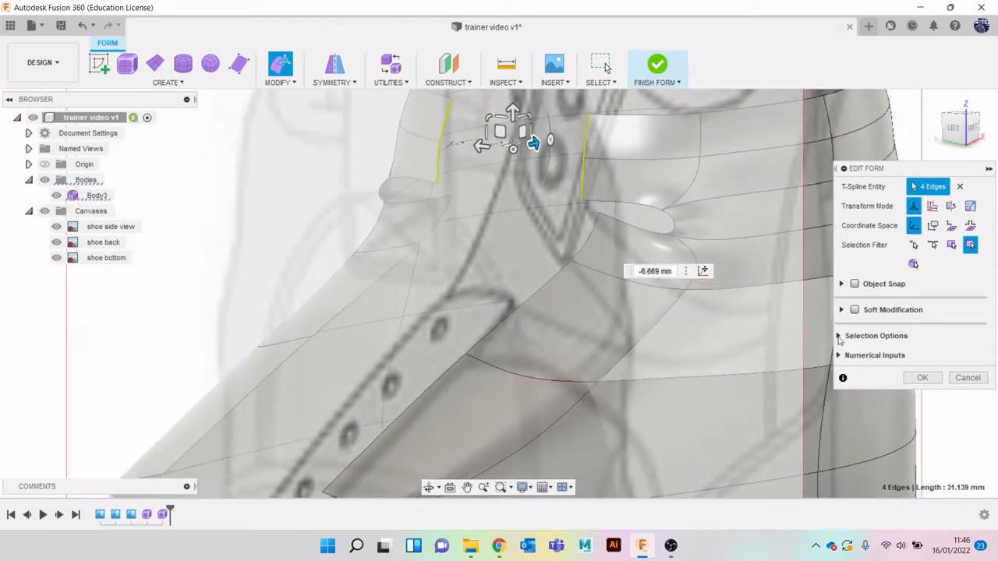
click(922, 378)
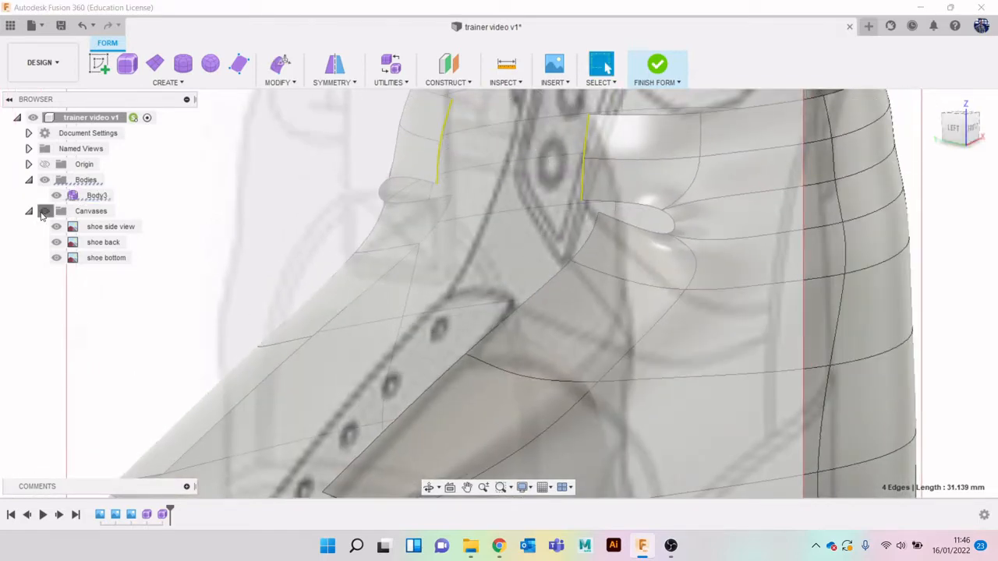
Hide the canvases, finish the form and examine the narrowed throat and the gap below the collar up close.
click(45, 212)
click(657, 78)
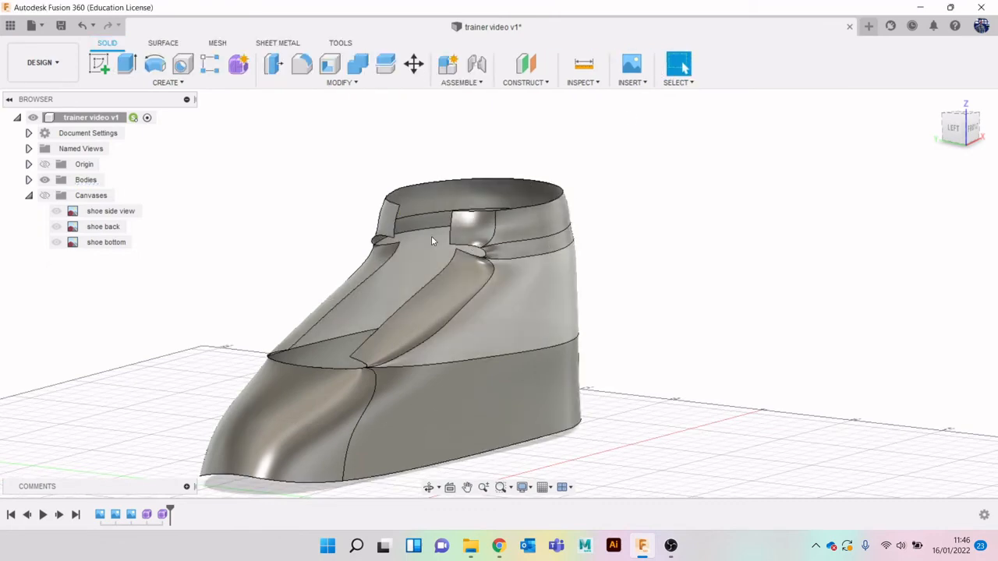
scroll(421, 249, down, 2)
scroll(419, 333, up, 3)
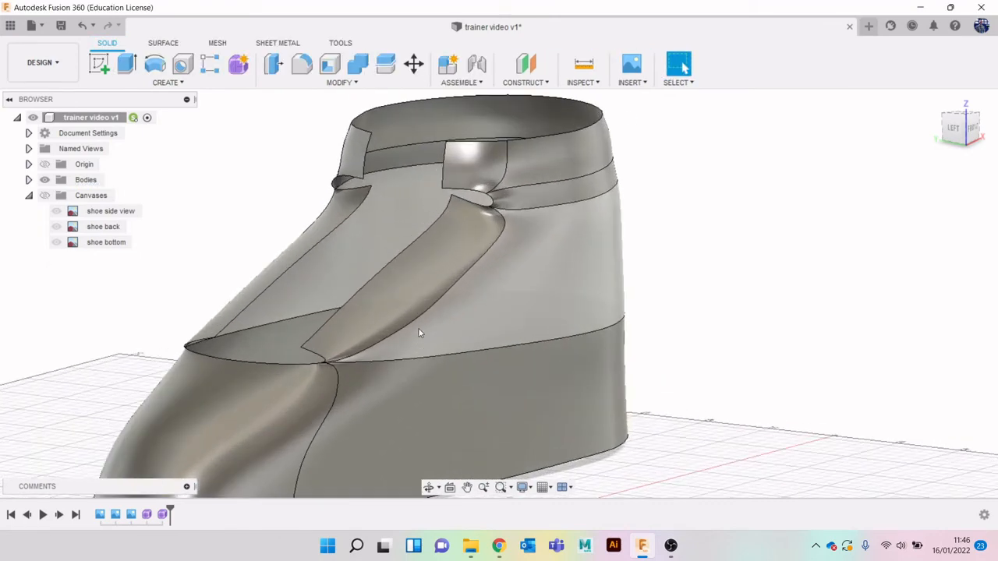
scroll(486, 202, up, 5)
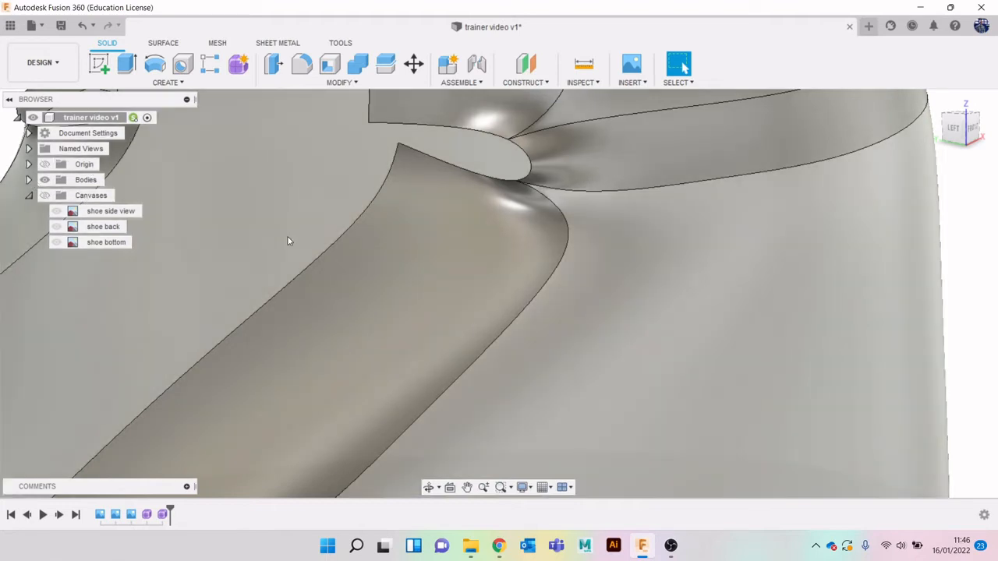
scroll(288, 241, down, 6)
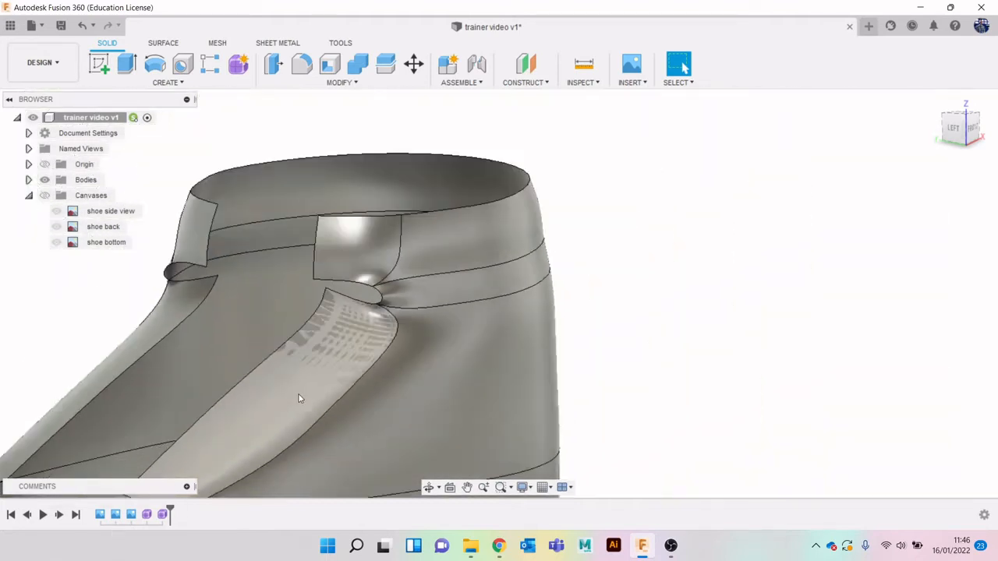
Reopen the second form feature for editing and show the canvases behind the body in the front view.
click(162, 514)
right_click(162, 515)
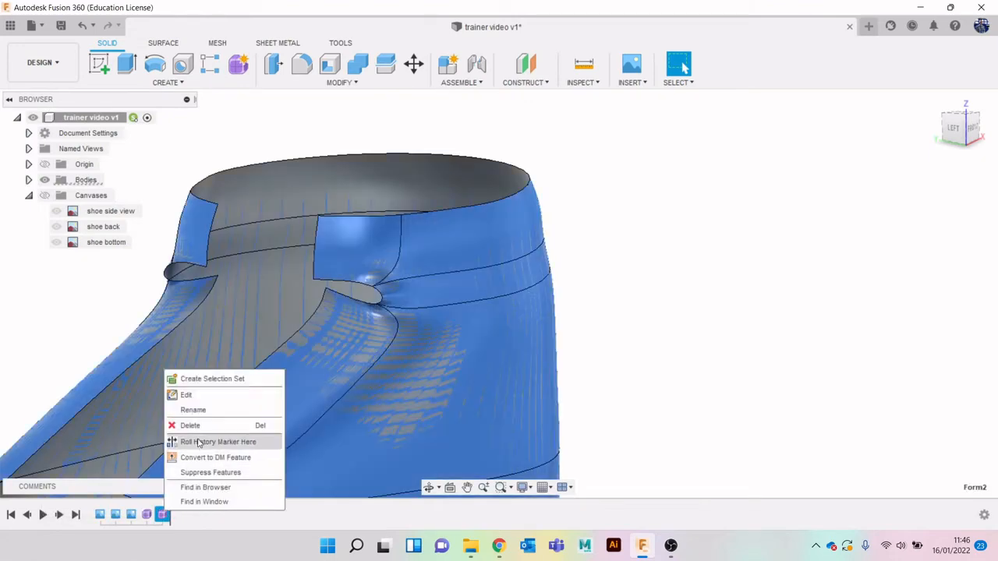
click(195, 396)
scroll(380, 370, down, 5)
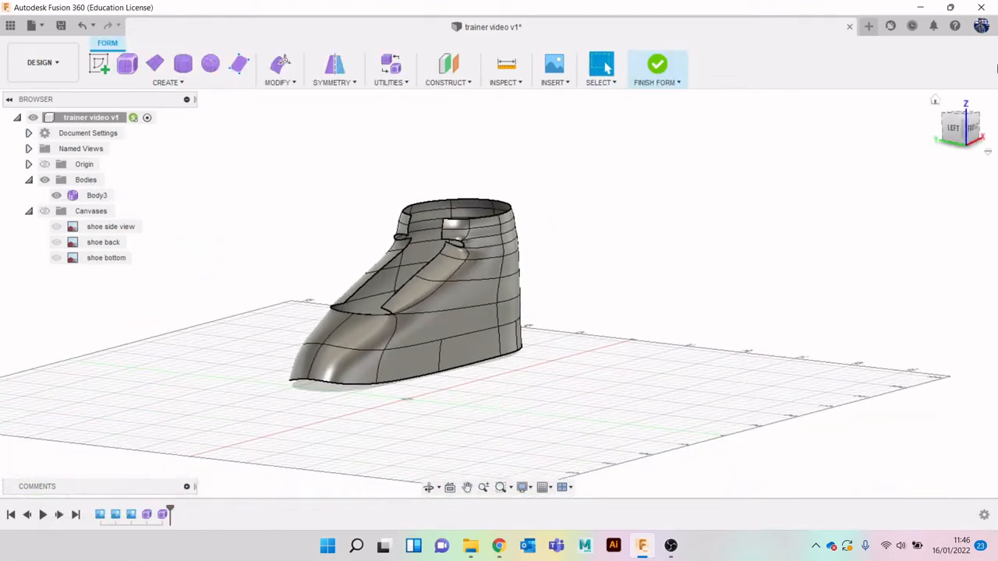
mouse_move(965, 136)
mouse_down()
mouse_move(993, 175)
mouse_move(963, 173)
mouse_move(925, 131)
mouse_move(912, 136)
mouse_move(948, 145)
mouse_move(966, 133)
mouse_up()
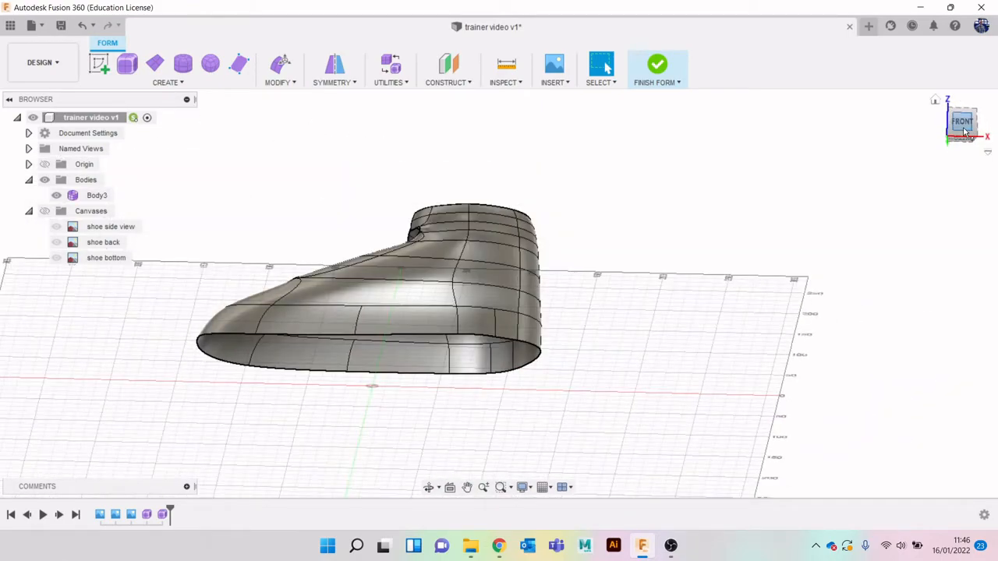
click(963, 126)
click(45, 211)
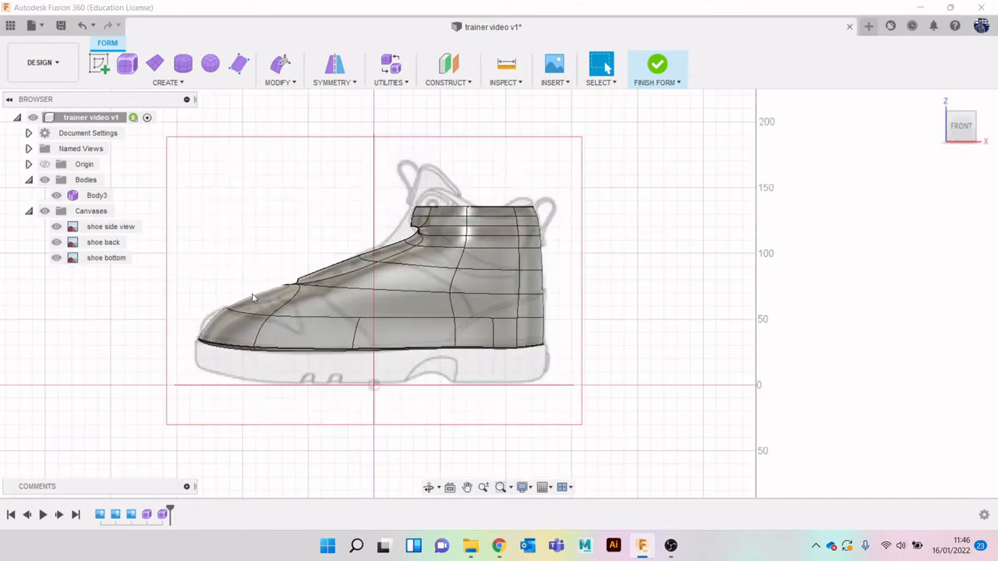
Lower the vertex at the throat's toe end by 13.395 mm and shift the toe cap vertex 2.706 mm forward and 3.924 mm up.
scroll(300, 341, up, 5)
scroll(304, 334, up, 4)
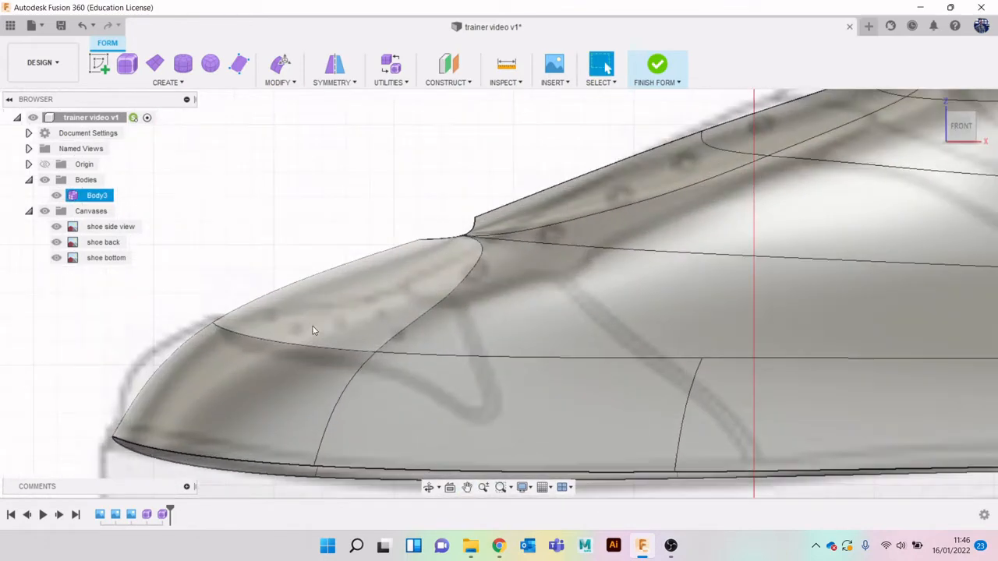
right_click(425, 204)
click(459, 188)
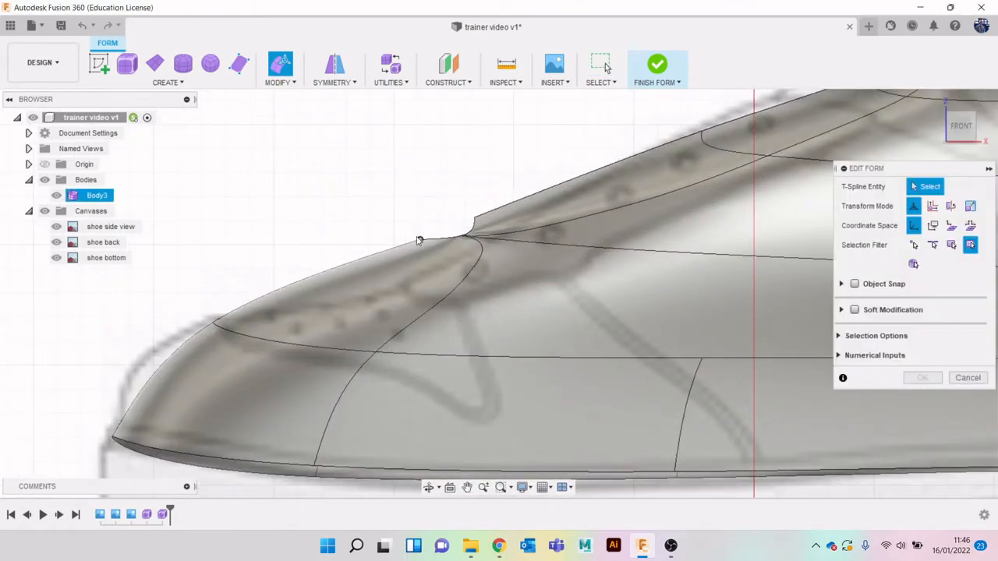
drag(420, 200, 460, 272)
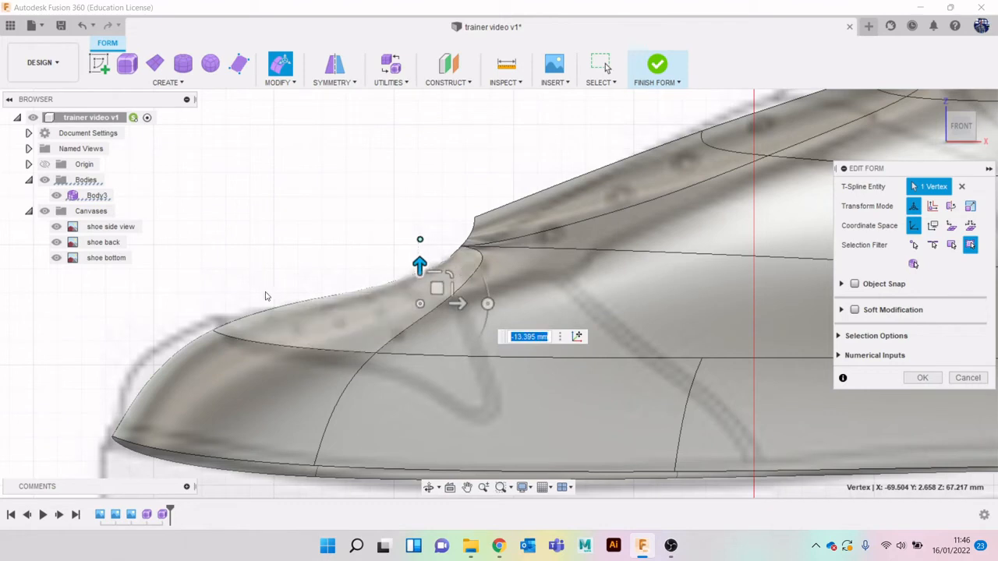
click(212, 331)
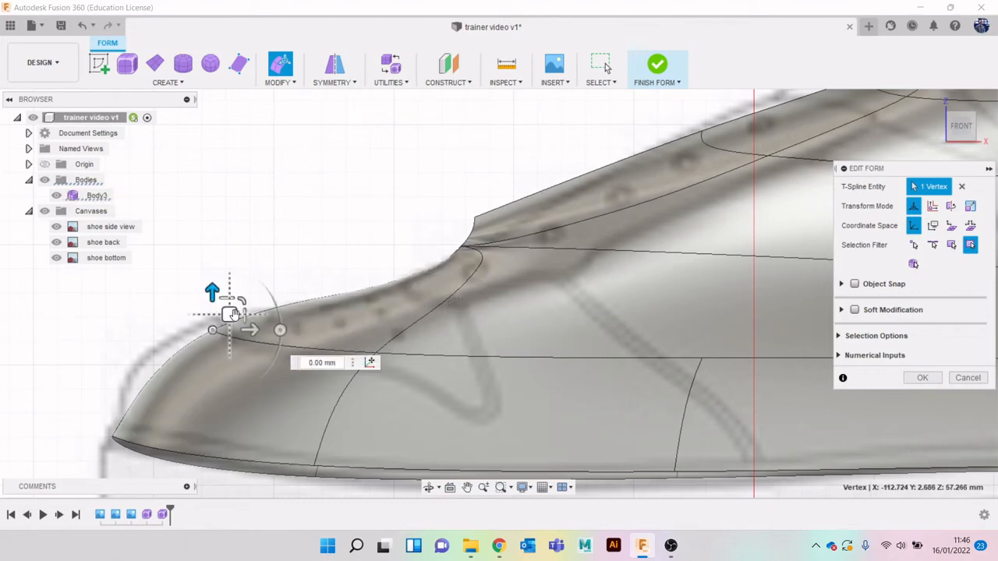
drag(226, 313, 220, 296)
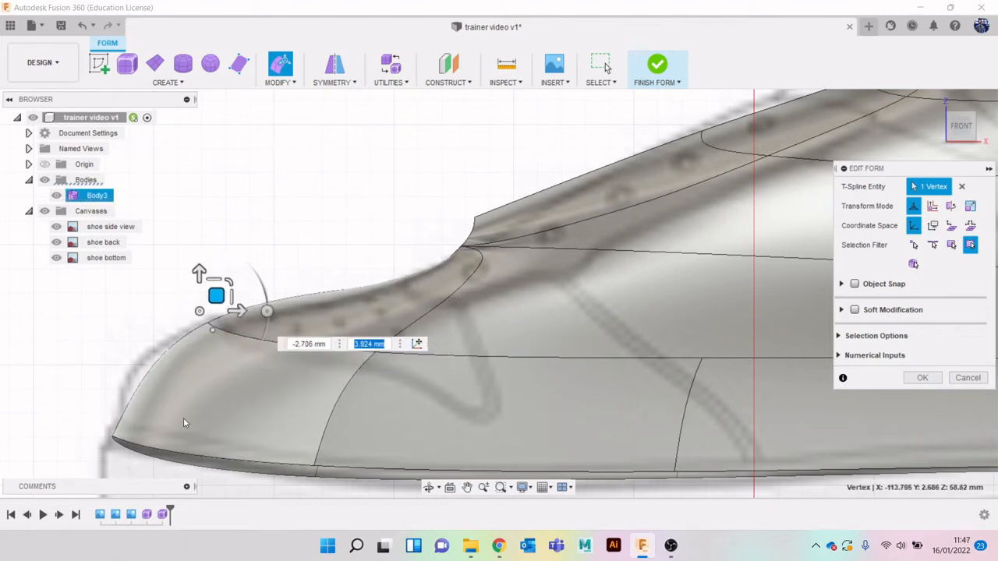
Move the lower corner vertex of the throat edge about 4.3 mm toward the heel and 2.6 mm down to follow the side outline.
scroll(505, 329, down, 2)
mouse_move(968, 132)
mouse_down()
mouse_move(873, 137)
mouse_move(896, 153)
mouse_move(862, 183)
mouse_move(826, 129)
mouse_move(825, 145)
mouse_move(825, 132)
mouse_move(981, 138)
mouse_move(968, 131)
mouse_up()
click(967, 131)
middle_drag(594, 323, 510, 394)
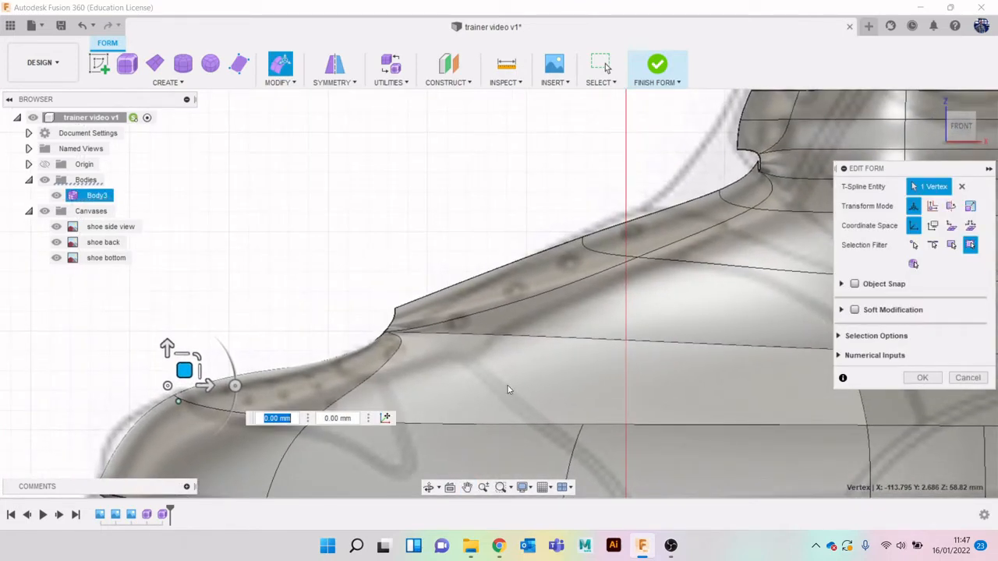
click(395, 310)
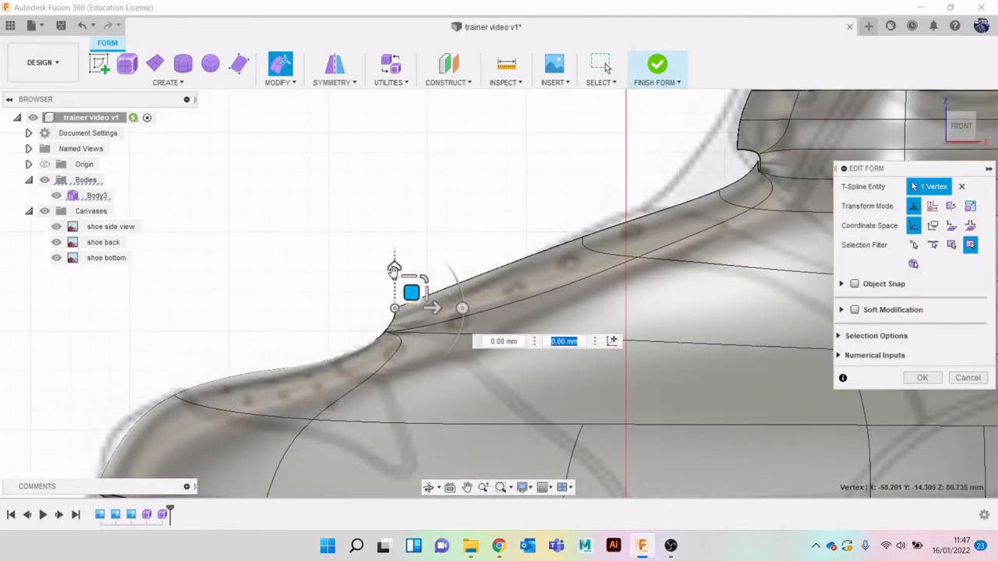
drag(411, 293, 428, 311)
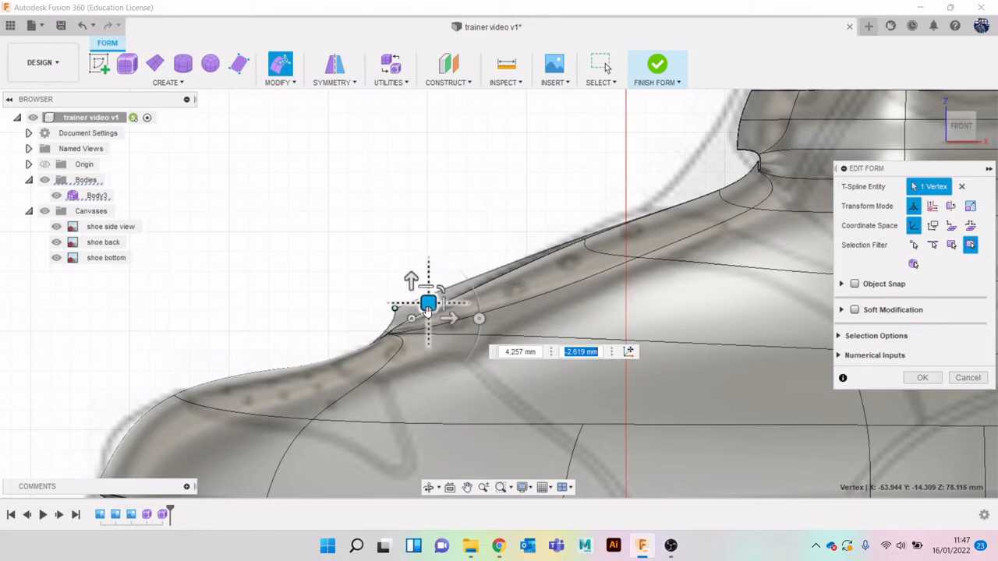
Undo the last move of the throat edge's lower corner vertex and clear the selection.
key(ctrl+z)
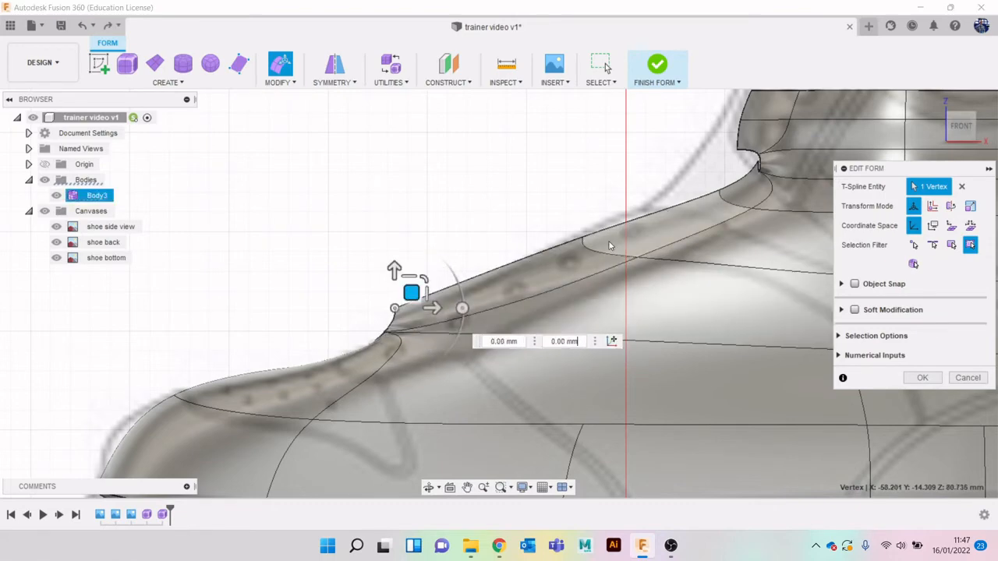
scroll(873, 124, down, 5)
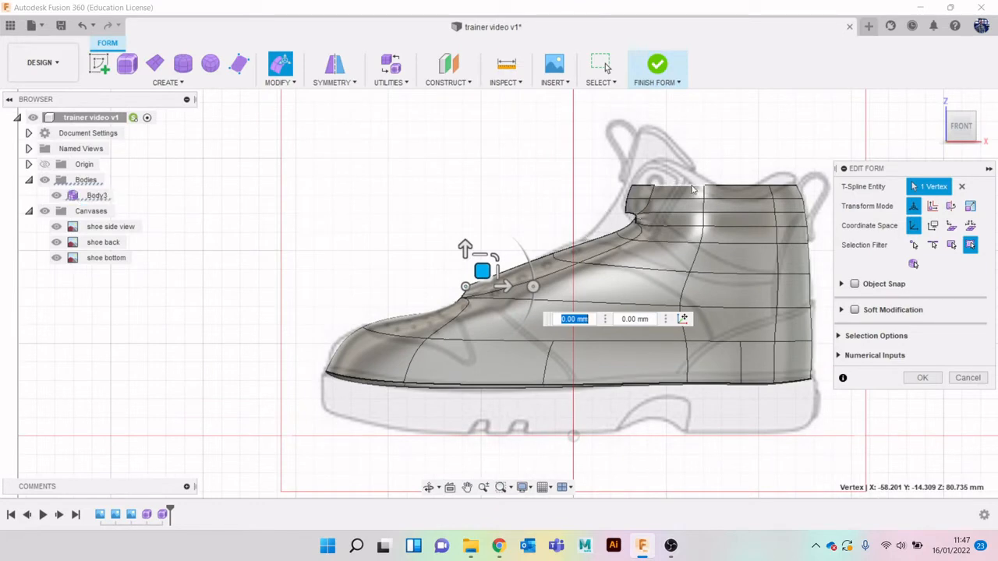
middle_drag(611, 169, 440, 204)
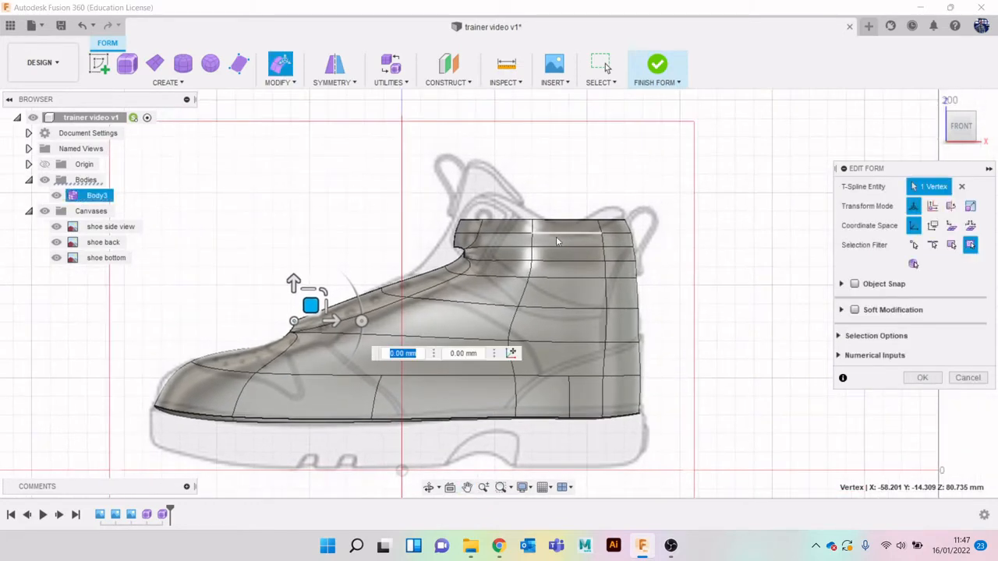
click(379, 224)
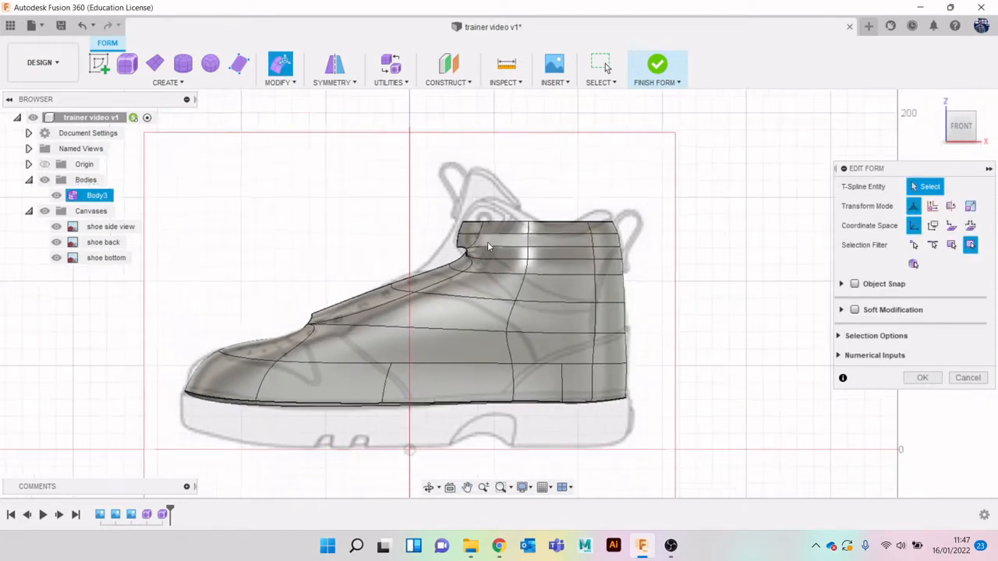
Lower the two opposite collar rim edges just ahead of the heel by about 5 mm to follow the side outline.
scroll(493, 237, up, 6)
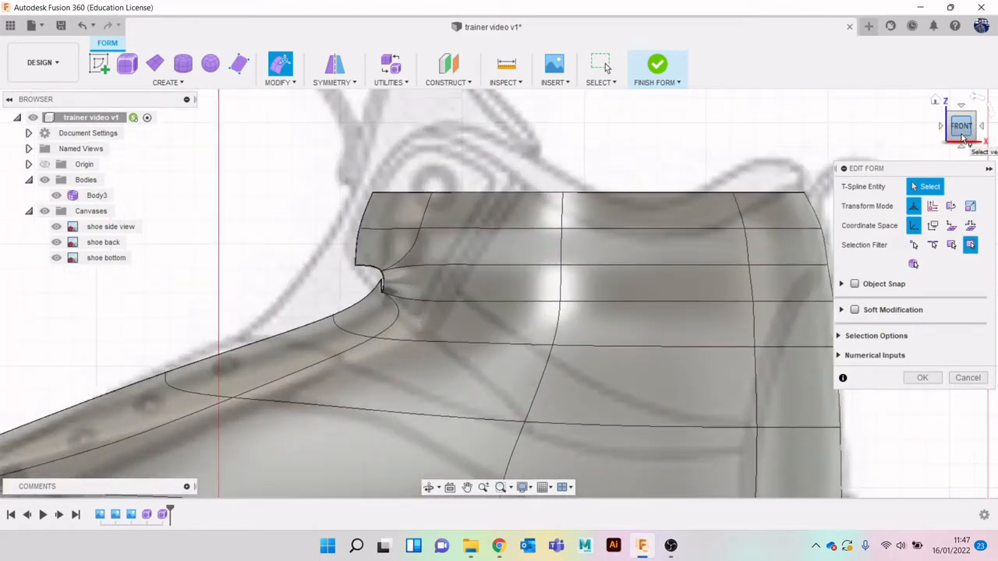
drag(962, 138, 962, 146)
click(691, 164)
shift+click(630, 199)
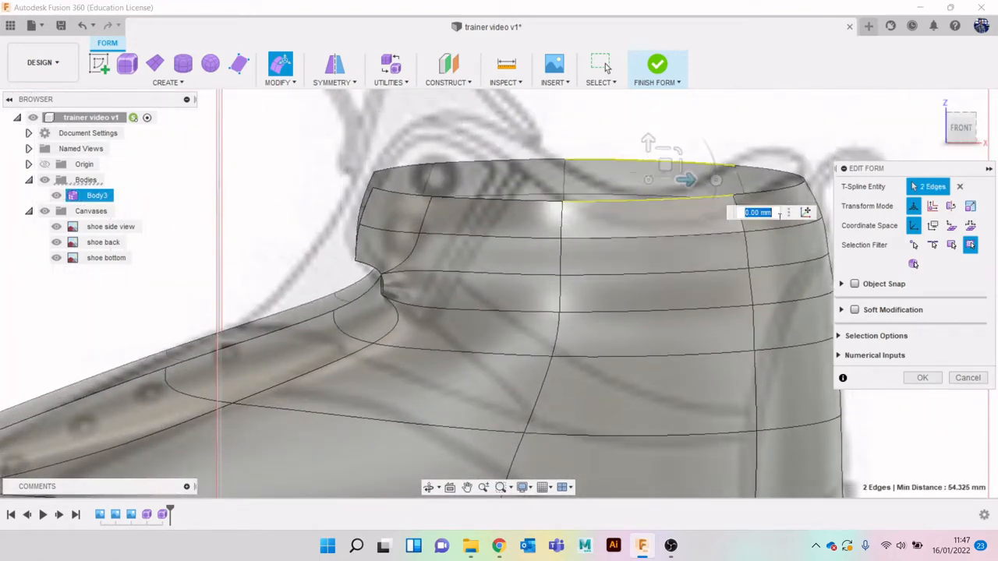
click(961, 128)
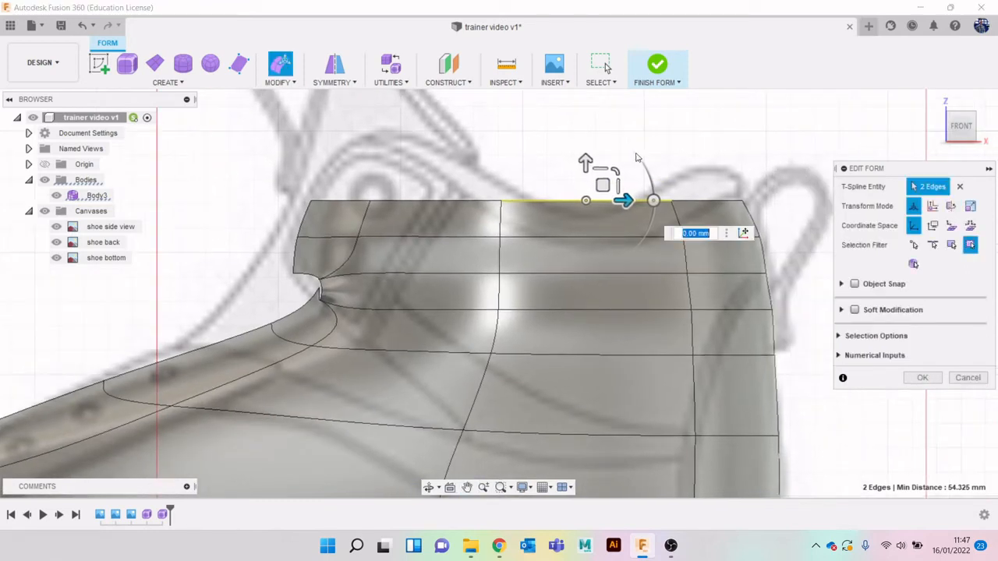
drag(587, 164, 586, 189)
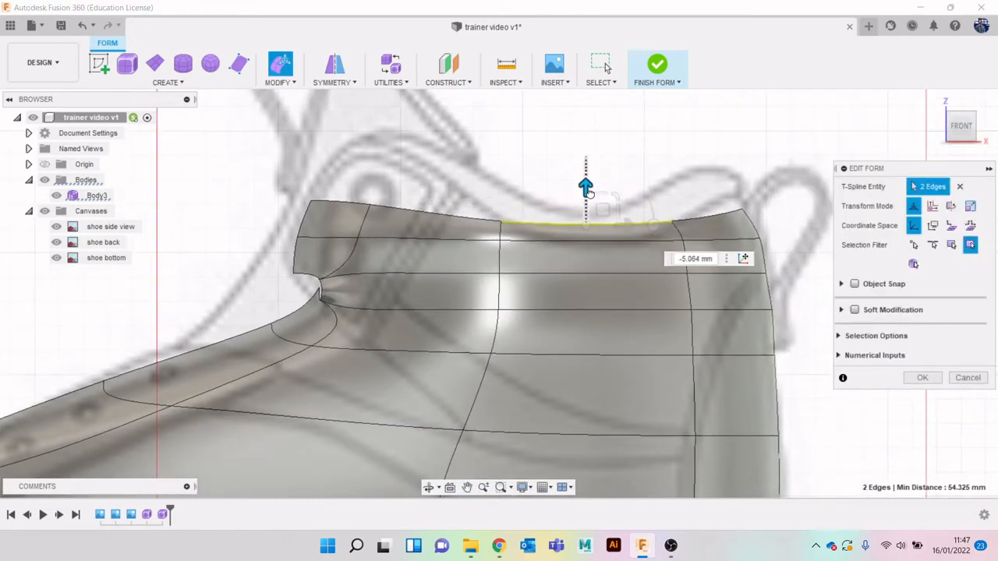
Raise the rearmost collar rim vertex at the heel by 7.596 mm in the front view.
click(743, 211)
drag(741, 170, 742, 135)
mouse_move(958, 125)
mouse_down()
mouse_move(927, 139)
mouse_move(780, 146)
mouse_move(957, 129)
mouse_up()
click(963, 127)
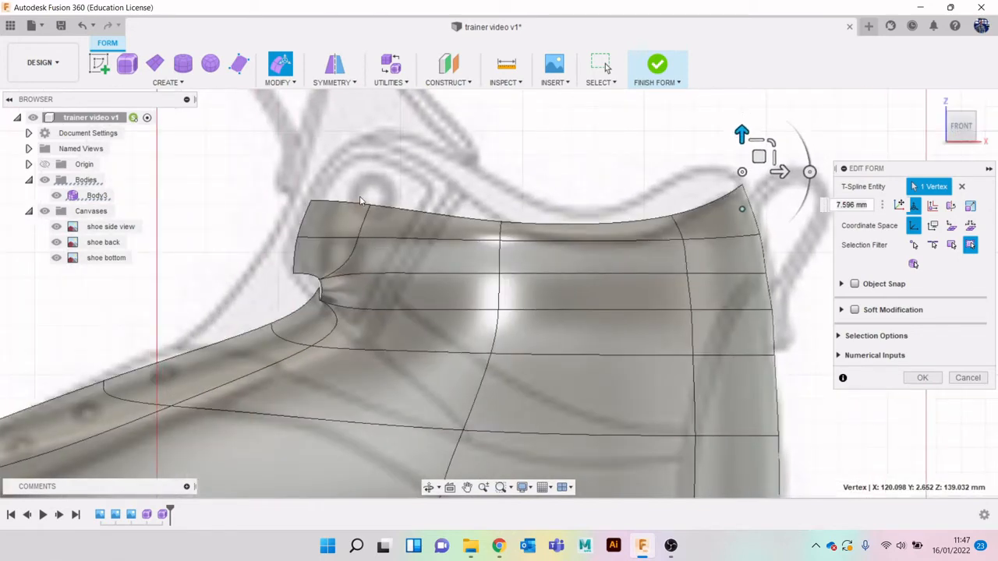
Raise the two opposite collar rim edges near the throat by 15.058 mm to match the side canvas.
click(410, 212)
drag(968, 131, 965, 163)
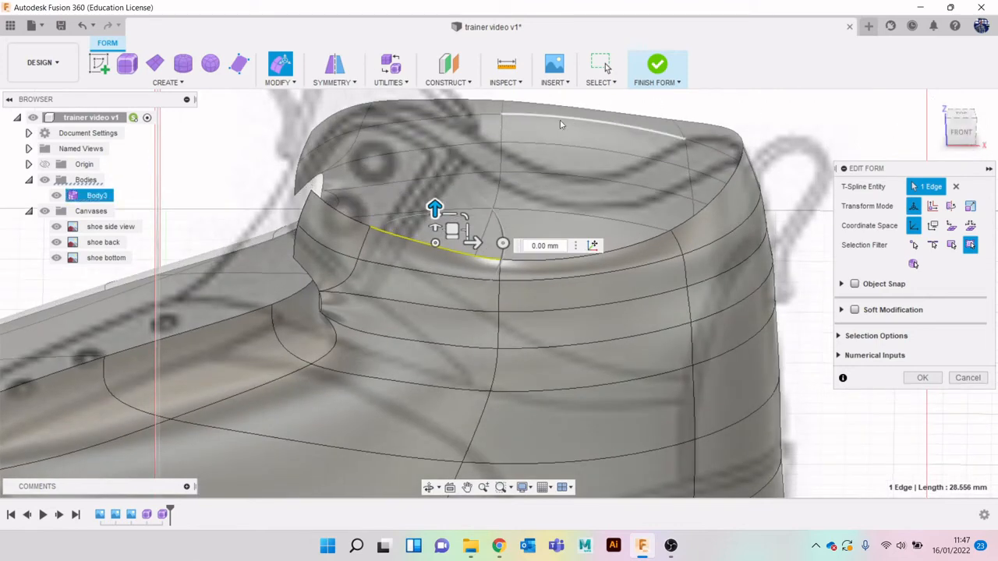
click(466, 106)
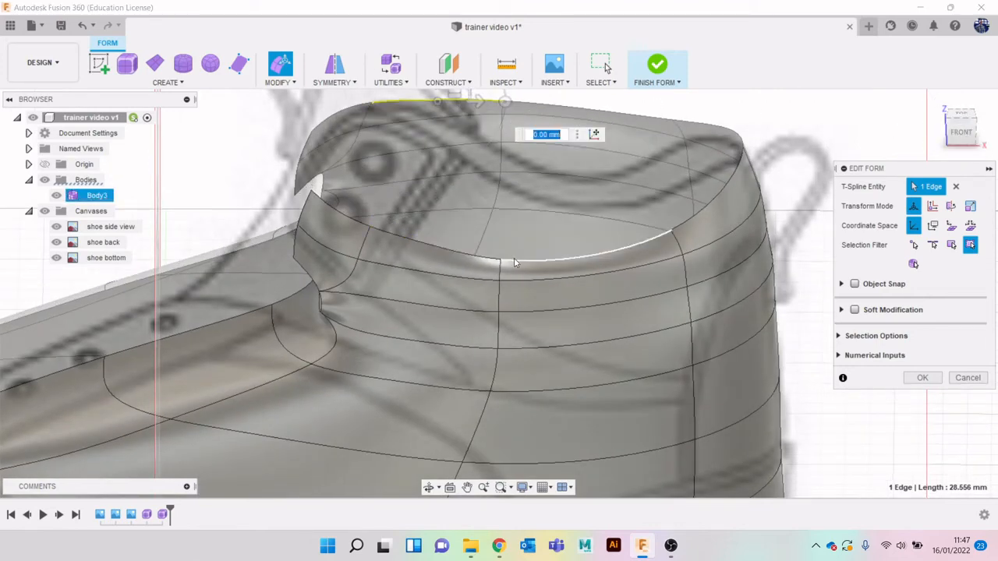
shift+click(466, 257)
click(965, 140)
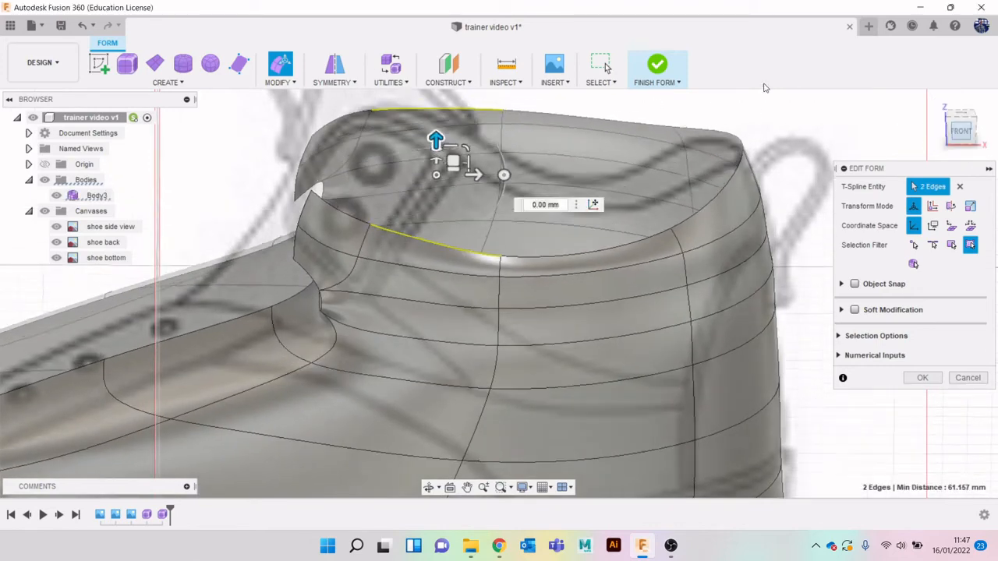
drag(435, 175, 422, 109)
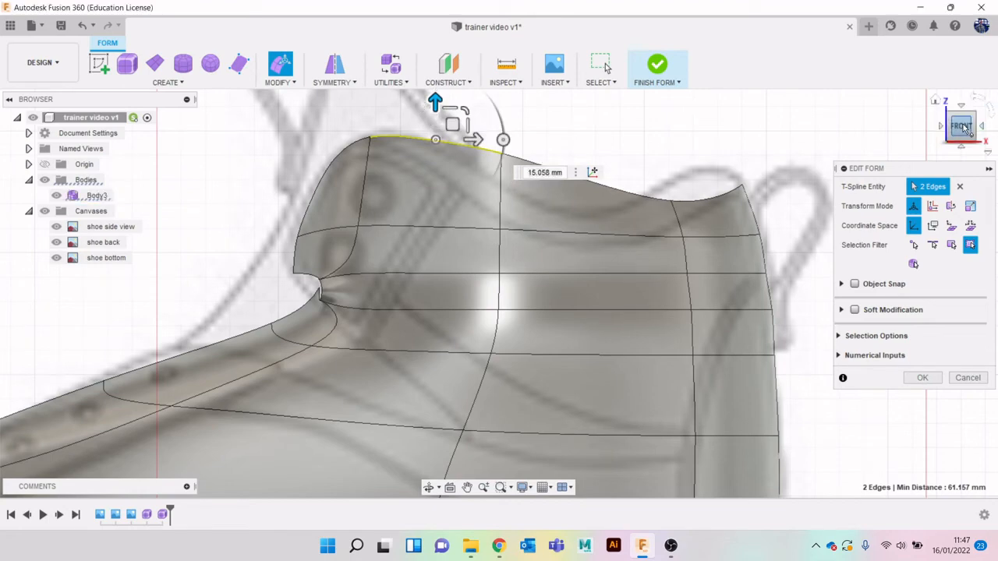
click(962, 126)
Lower the two opposite vertices midway along the collar rim by 11.327 mm and accept the form edits.
click(500, 182)
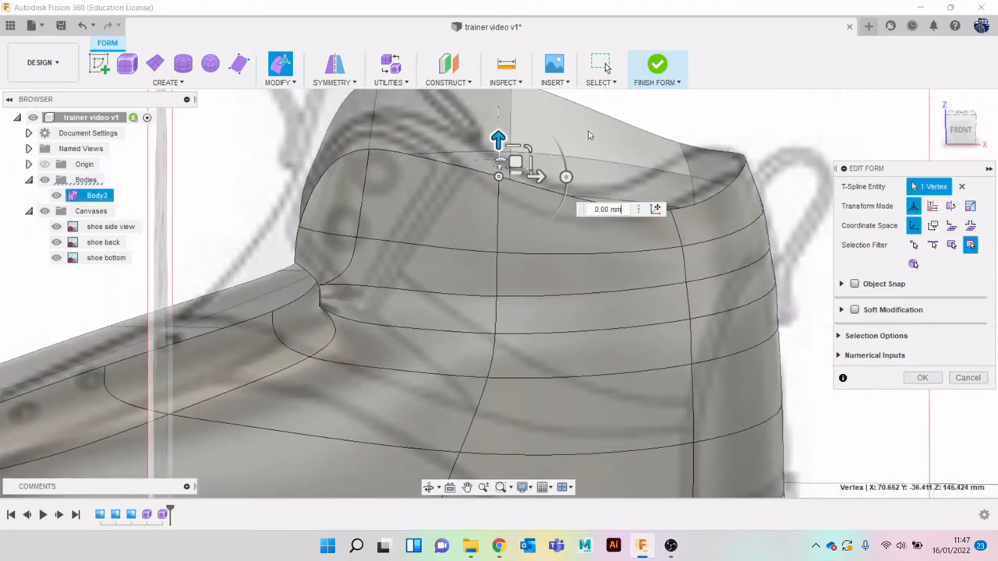
middle_drag(591, 106, 599, 163)
shift+click(518, 140)
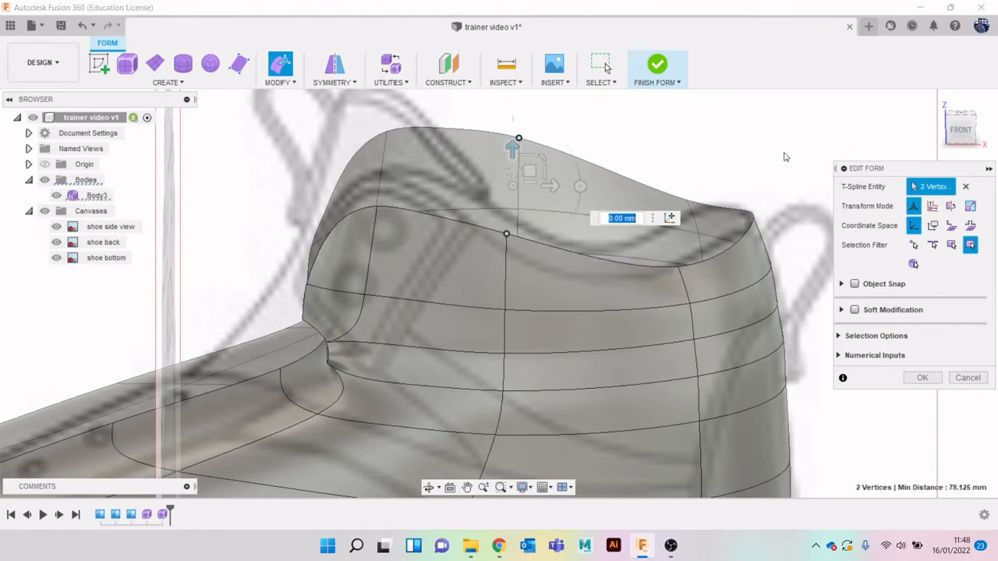
click(963, 134)
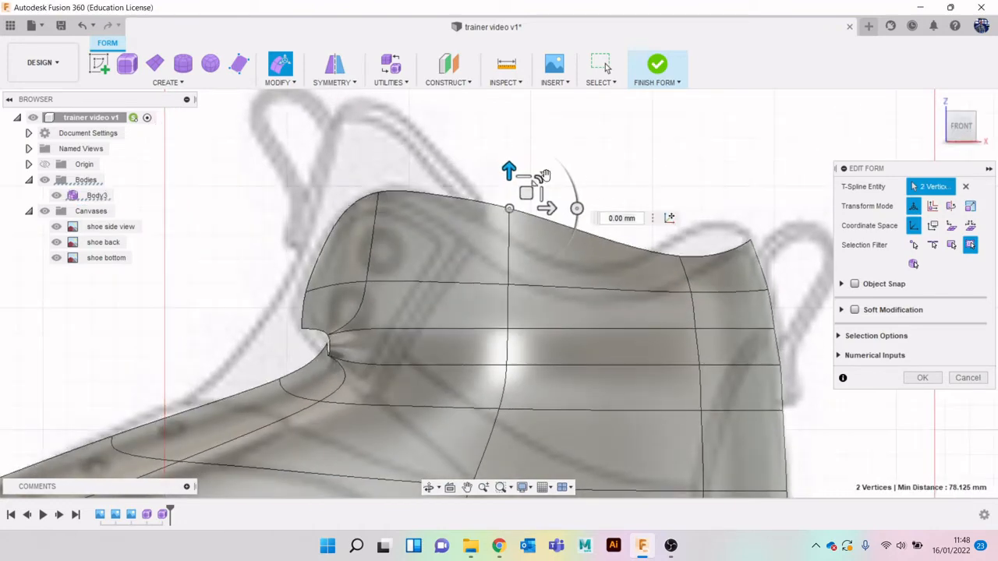
drag(521, 173, 511, 225)
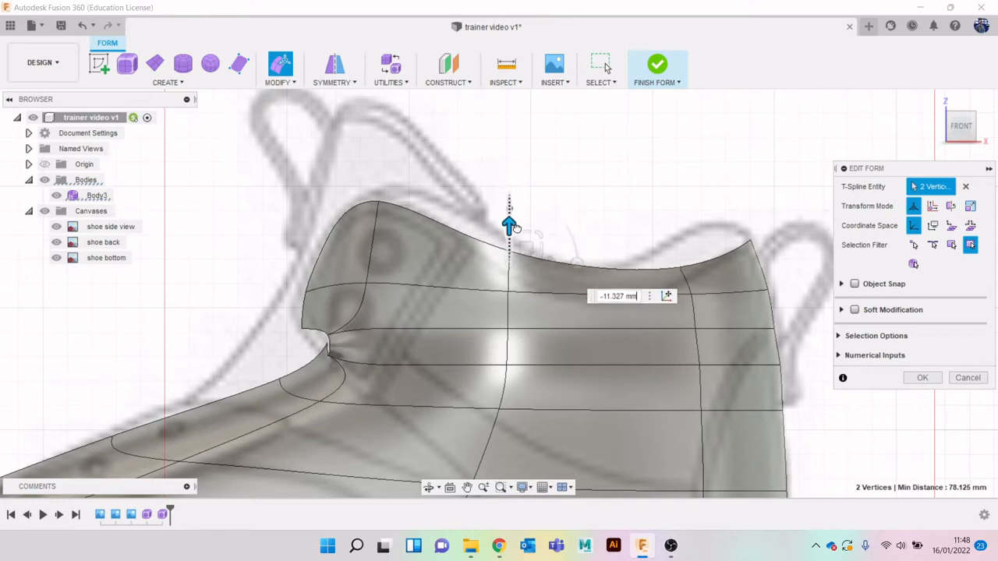
click(922, 377)
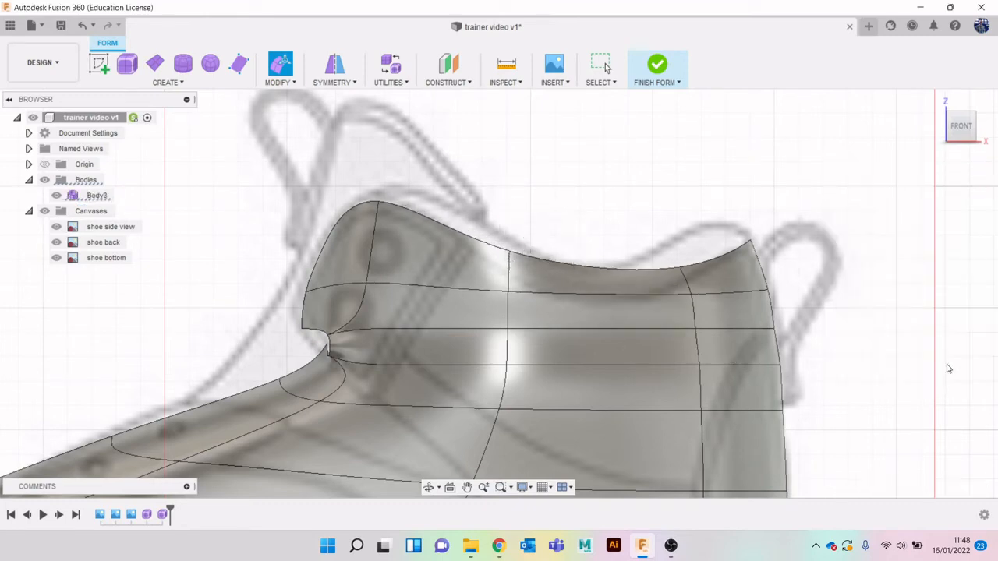
Finish the form to check the collar and throat from the toe end, and reopen the second form feature for editing.
scroll(966, 233, down, 2)
scroll(966, 233, down, 2)
drag(956, 131, 997, 139)
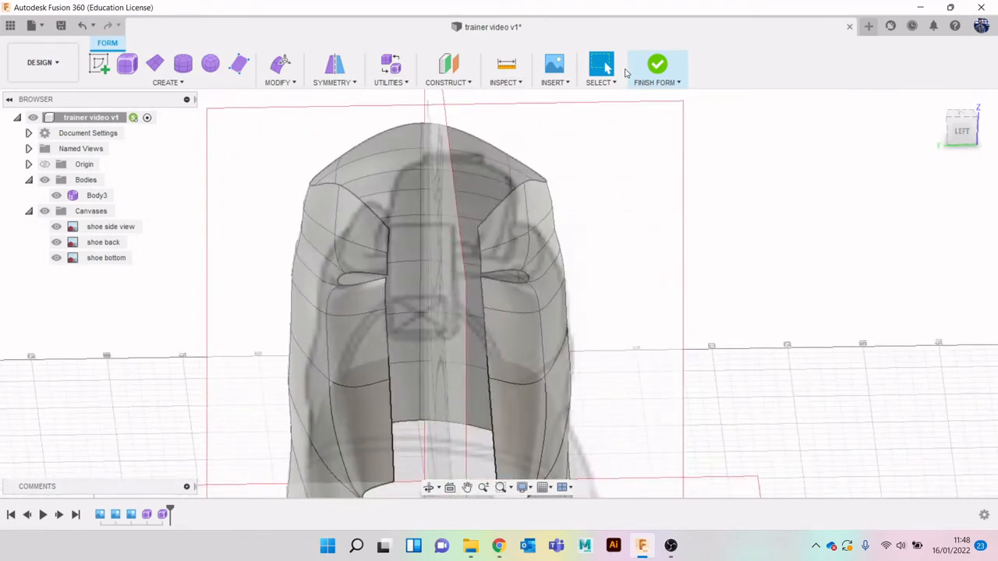
click(657, 66)
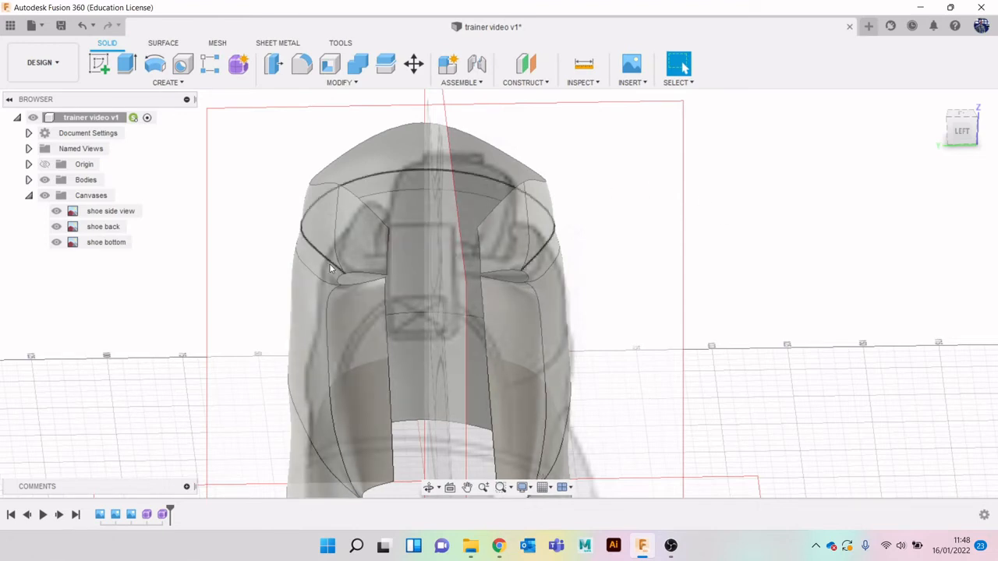
right_click(150, 517)
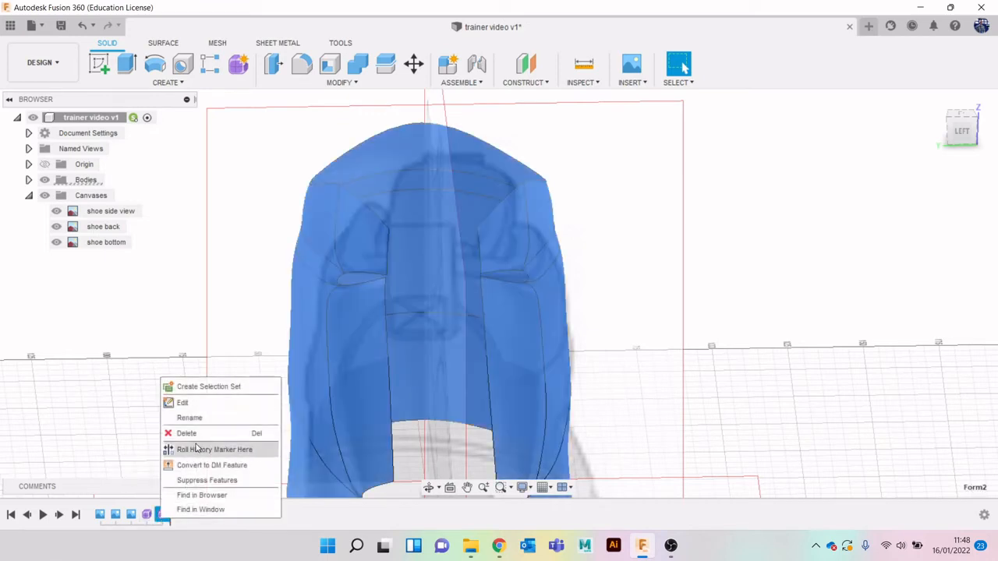
click(179, 401)
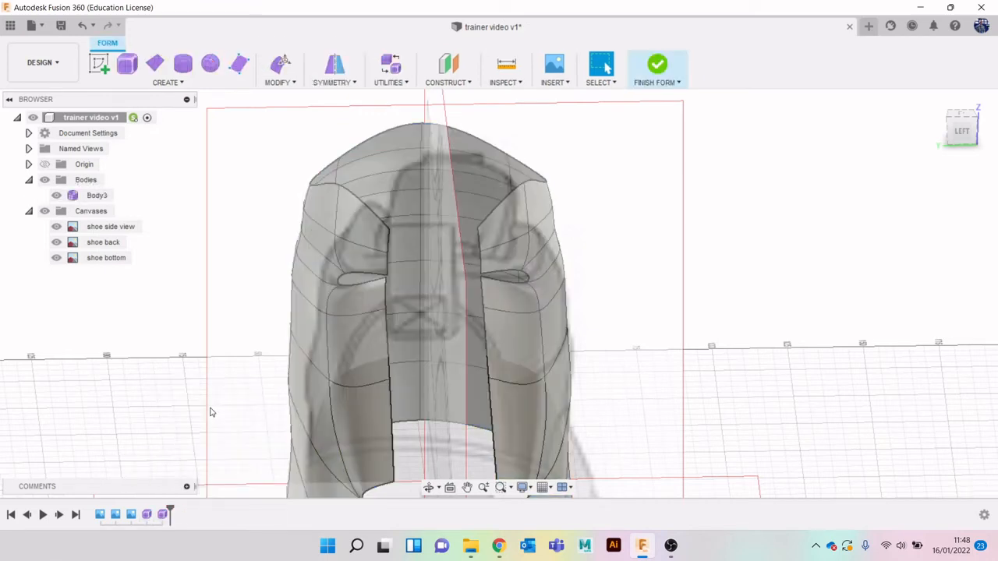
Move the lower side edge at the heel quarter 5.06 mm outward on the far side of the shoe.
click(963, 131)
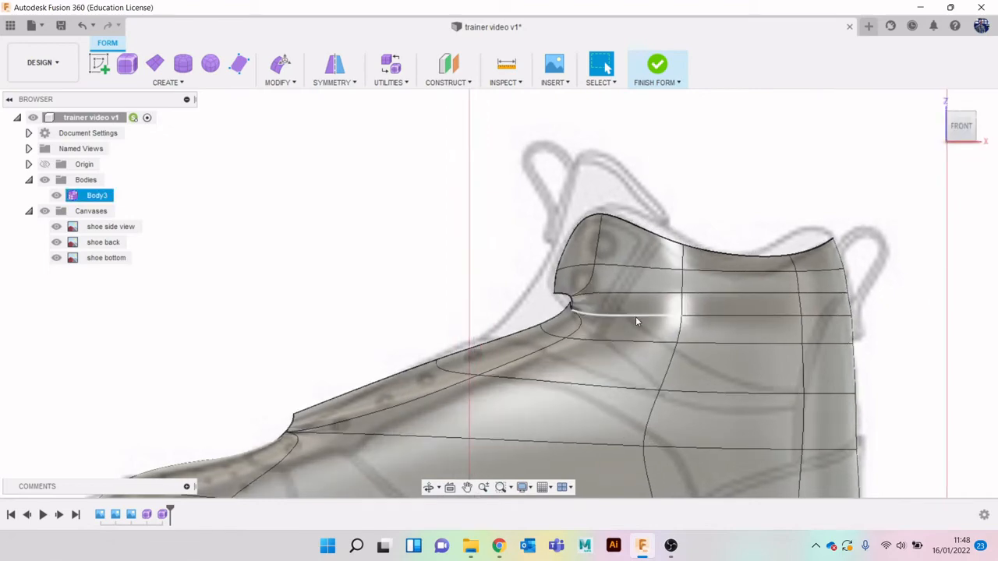
scroll(632, 343, down, 2)
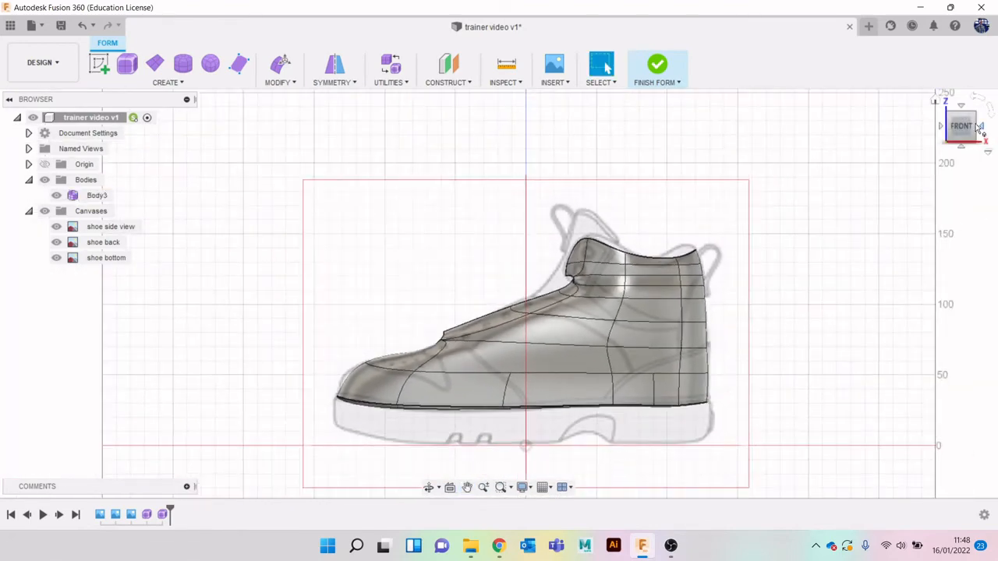
mouse_move(499, 287)
shift+middle_down()
mouse_move(702, 296)
mouse_move(710, 335)
mouse_move(702, 226)
mouse_move(698, 293)
mouse_move(663, 367)
mouse_move(600, 366)
mouse_move(601, 397)
mouse_move(601, 360)
mouse_move(659, 374)
mouse_move(831, 378)
mouse_move(469, 395)
shift+middle_up()
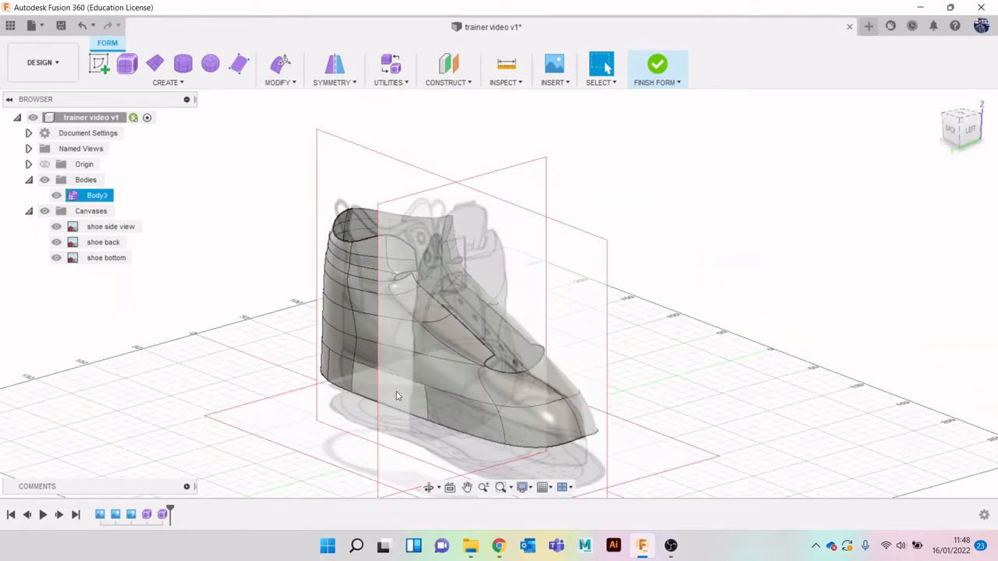
click(425, 384)
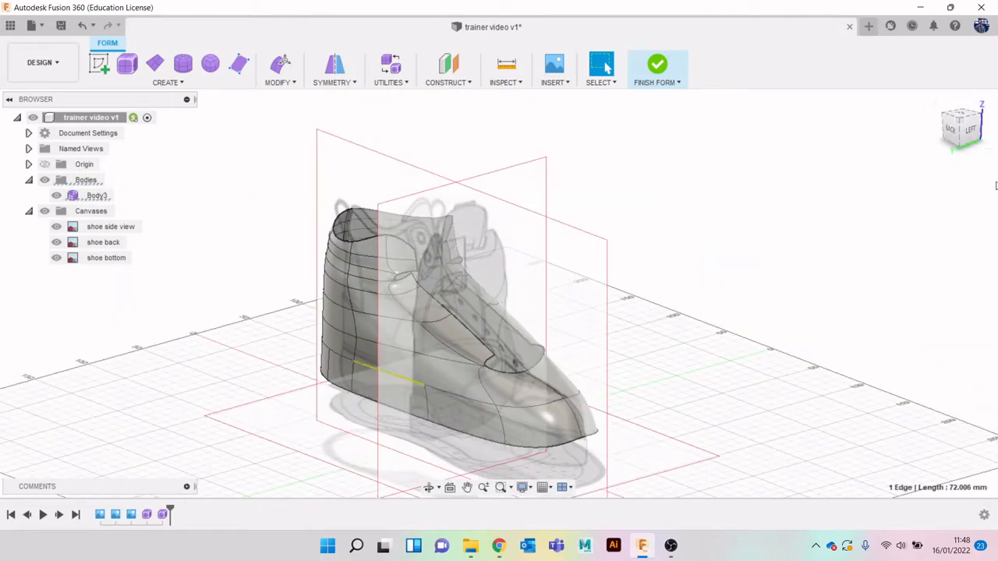
click(974, 143)
right_click(329, 256)
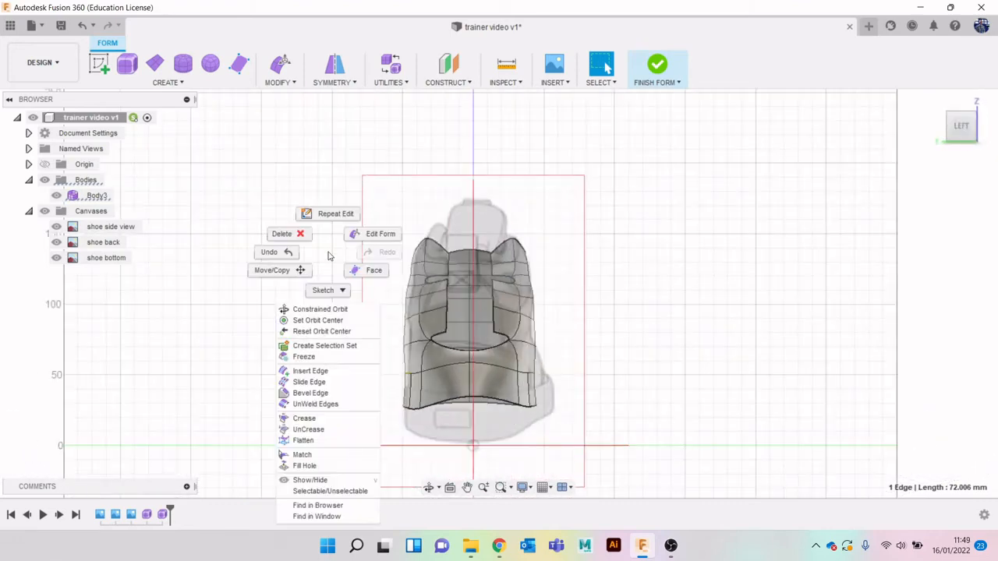
click(380, 234)
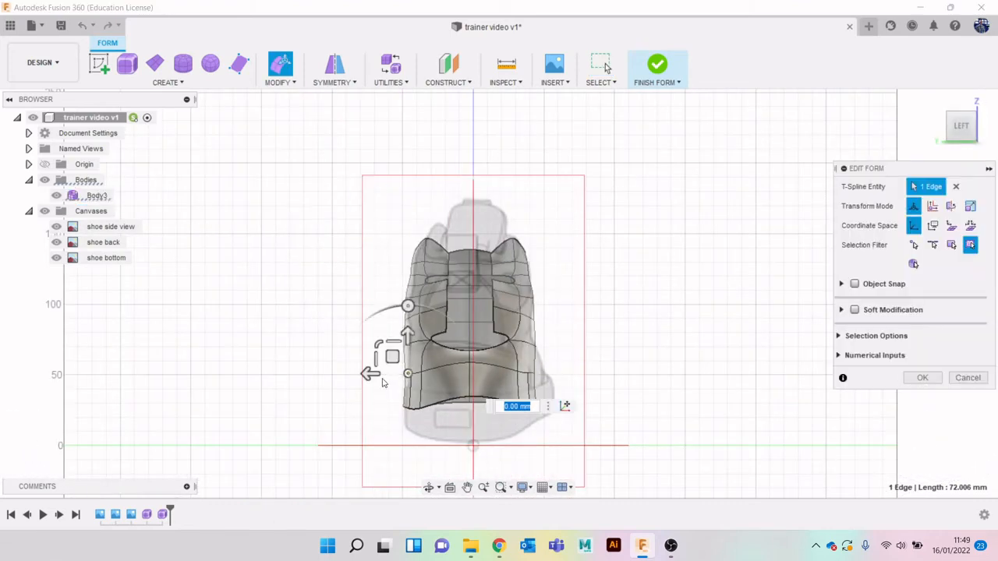
drag(370, 374, 363, 375)
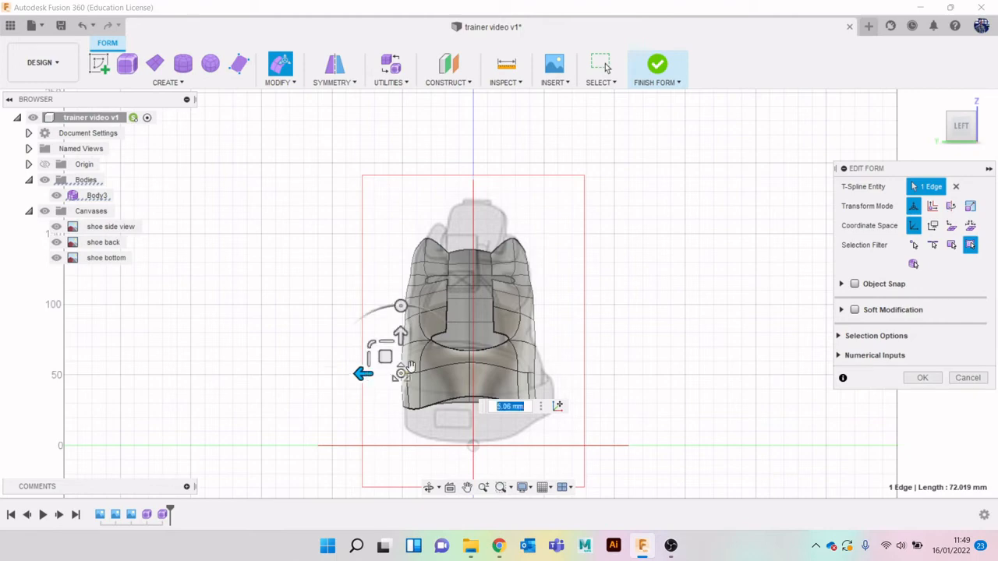
Move the side edge that runs from the heel to the throat's toe-end corner 3.67 mm outward and check the shape.
click(967, 134)
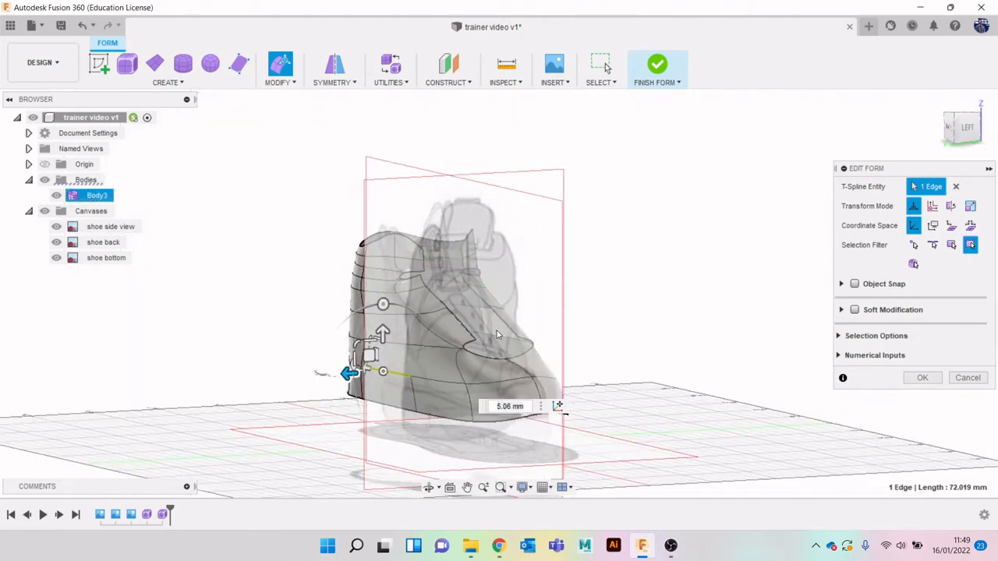
scroll(460, 327, up, 5)
click(460, 327)
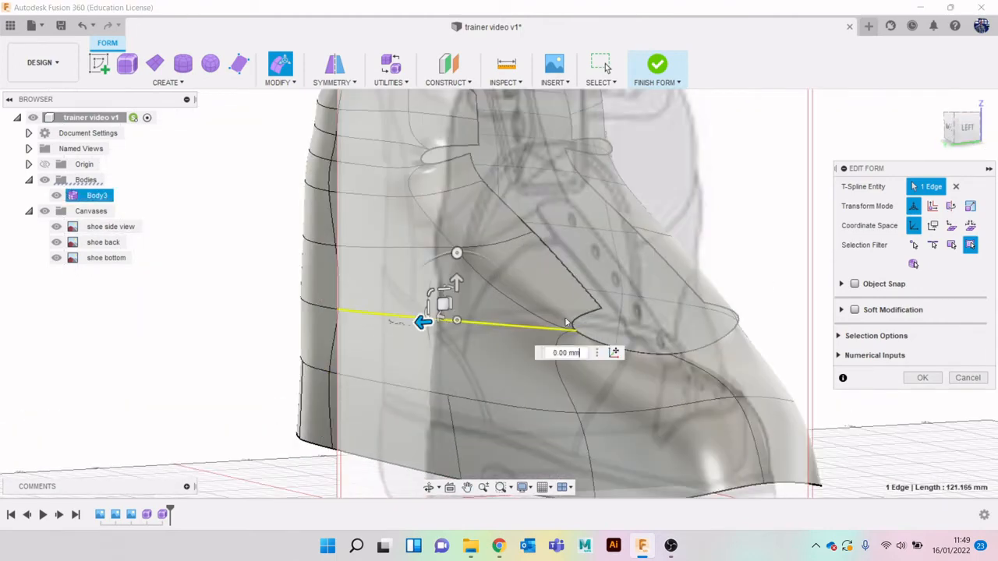
click(966, 131)
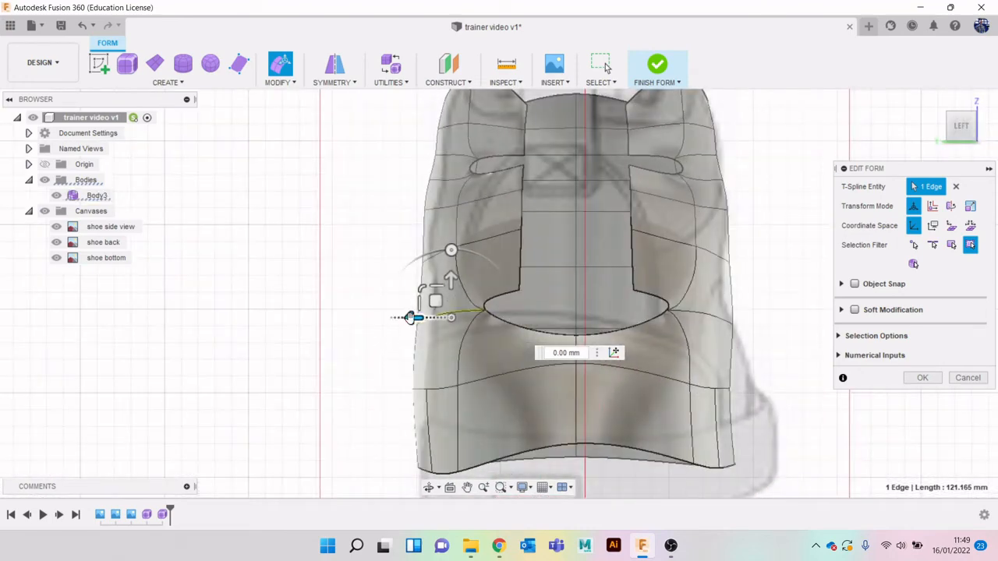
drag(411, 318, 398, 317)
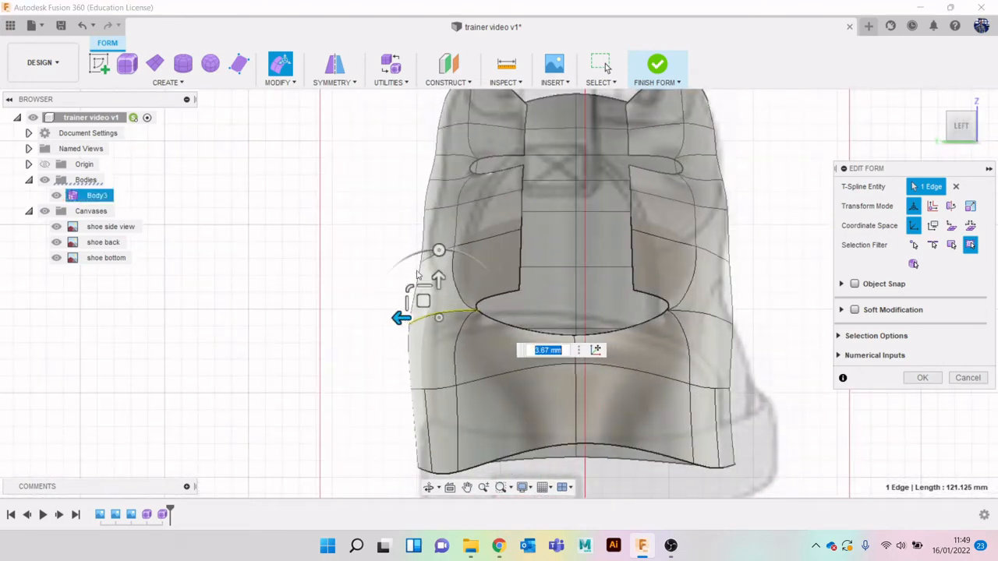
scroll(398, 273, down, 3)
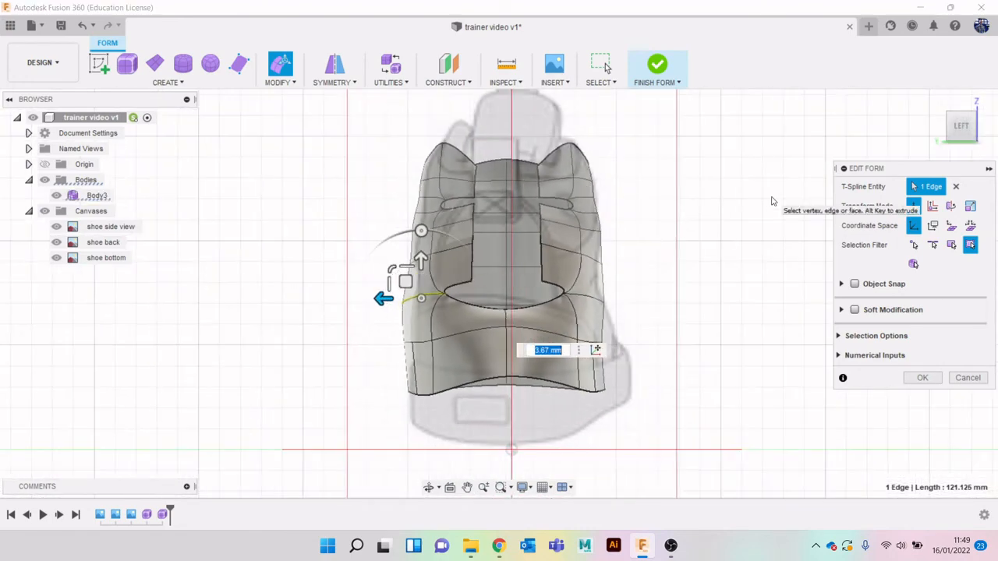
drag(958, 134, 944, 304)
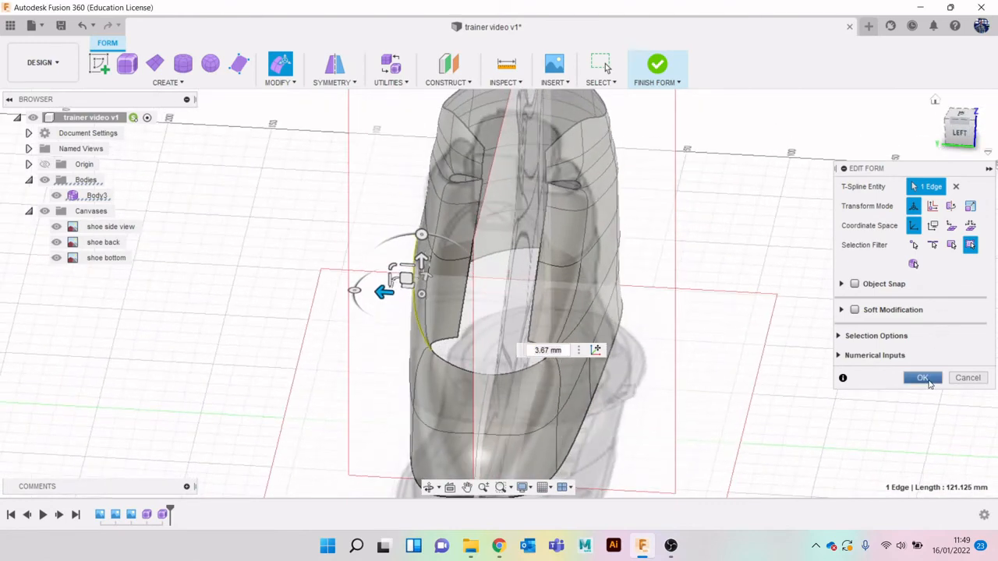
Accept the side edge edit and hide all the canvases to view the shoe body on its own.
click(922, 378)
scroll(877, 276, down, 2)
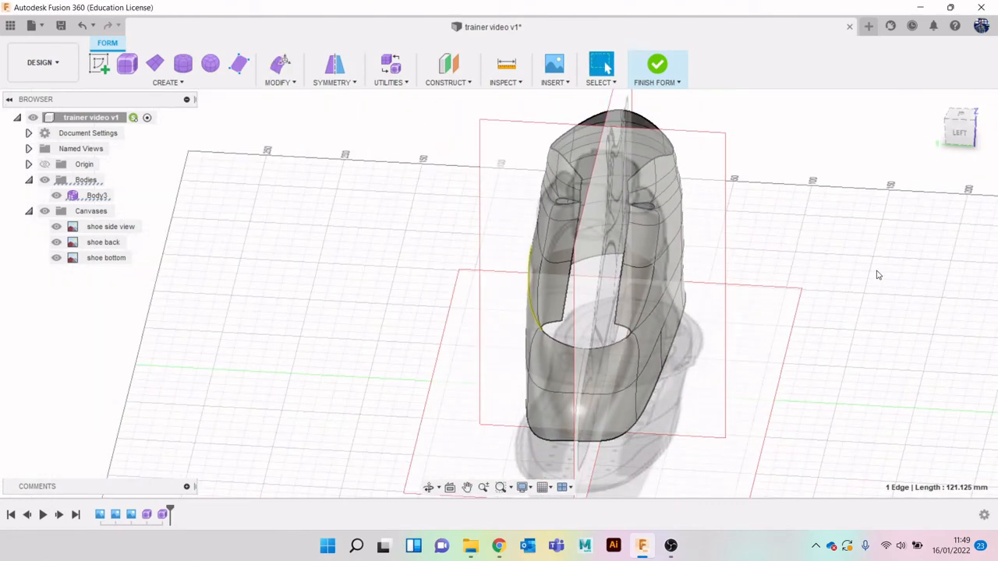
click(45, 211)
scroll(747, 265, down, 1)
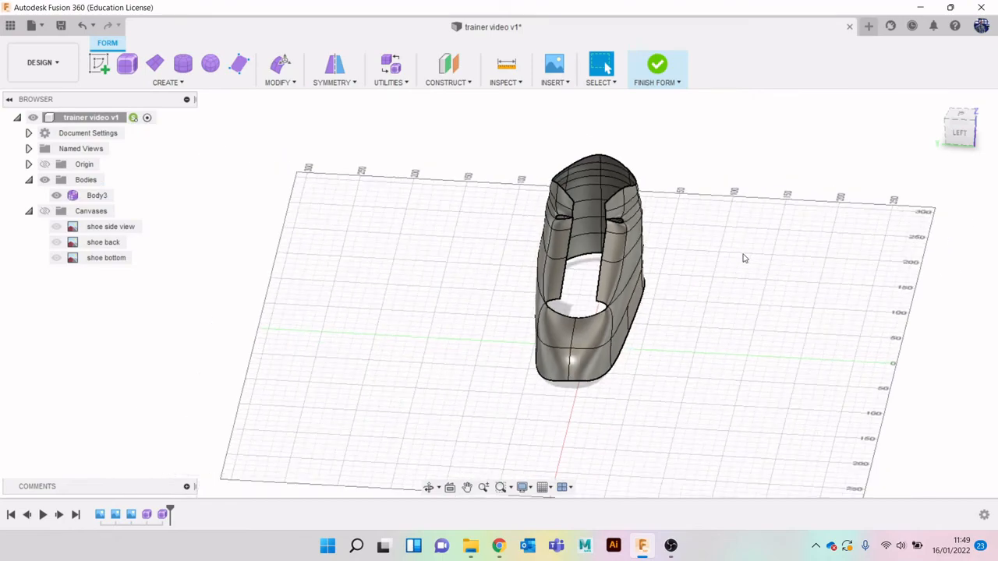
click(961, 132)
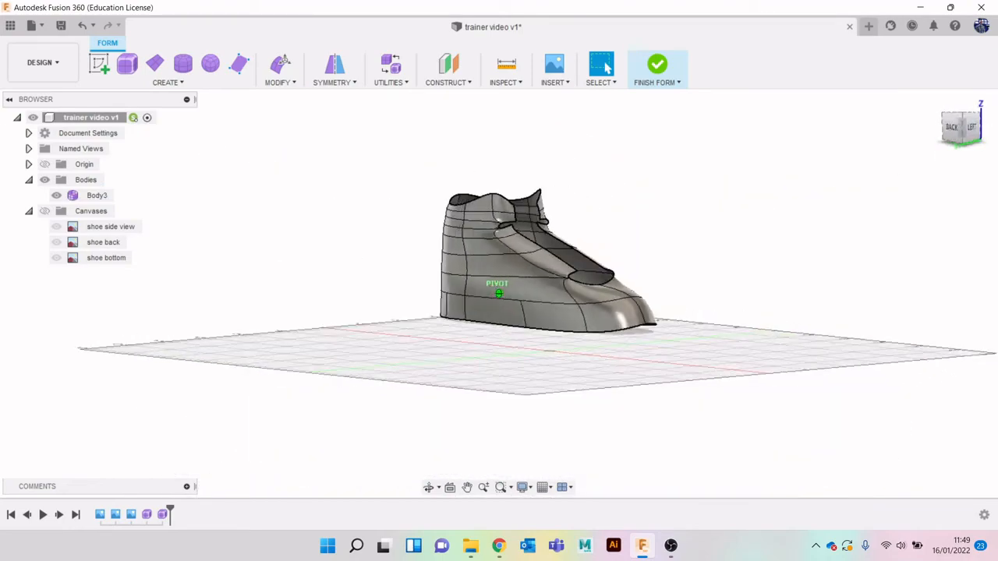
drag(961, 133, 880, 162)
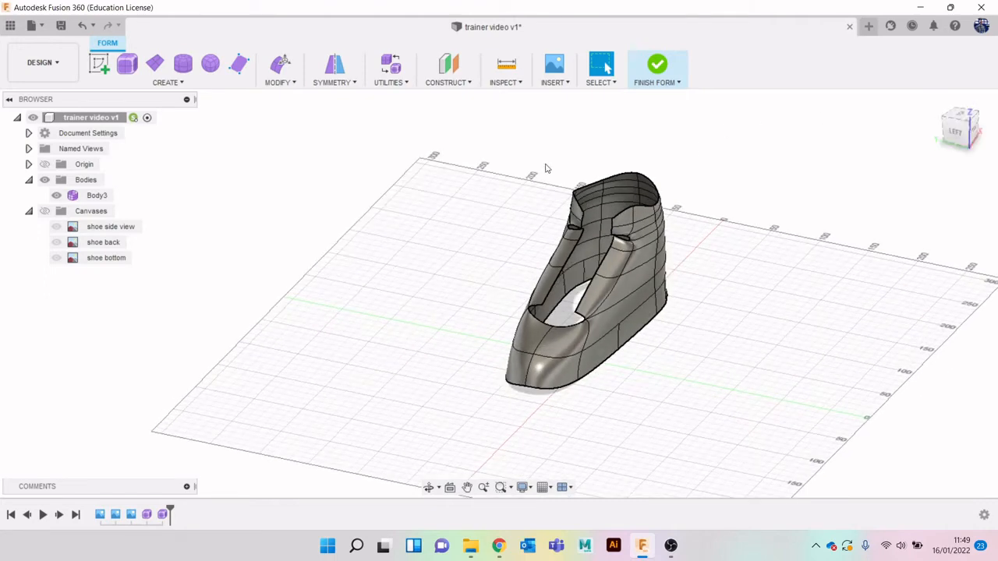
scroll(601, 158, up, 2)
Finish the form to check the shoe surface, and reopen the second form feature for editing.
click(657, 64)
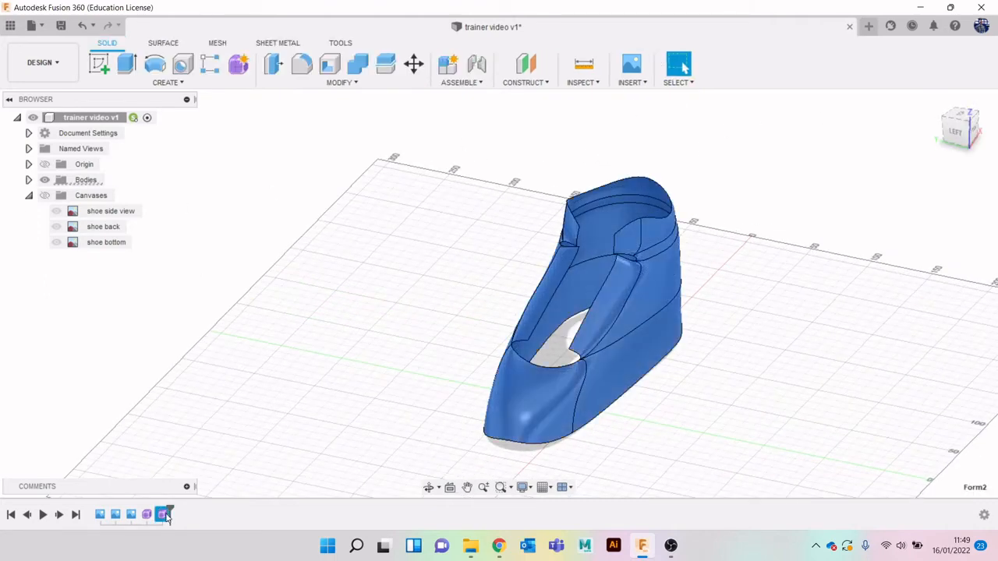
right_click(163, 515)
click(194, 400)
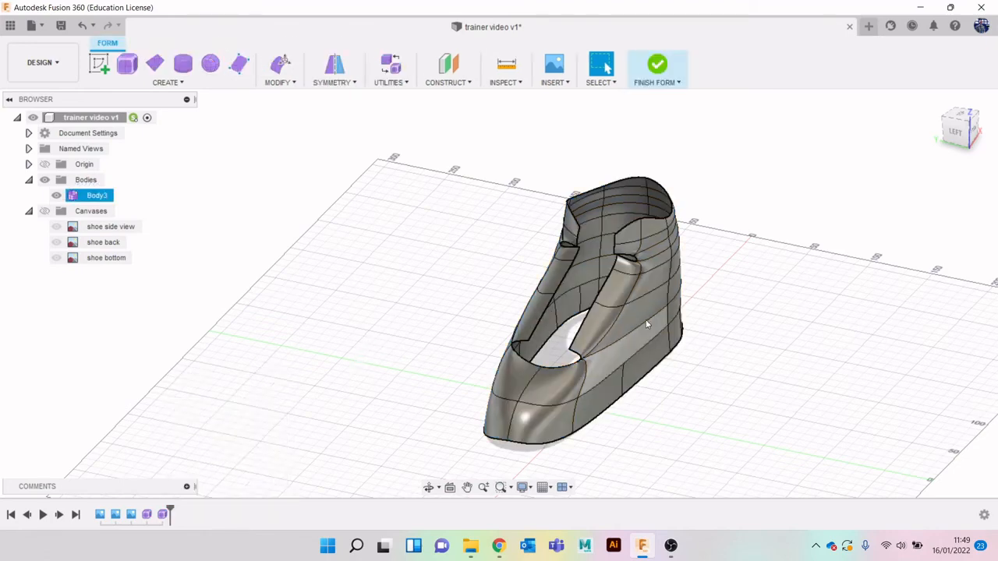
Thicken the whole shoe T-spline body by 5 mm with the Sharp type and Normal direction.
click(97, 195)
click(180, 83)
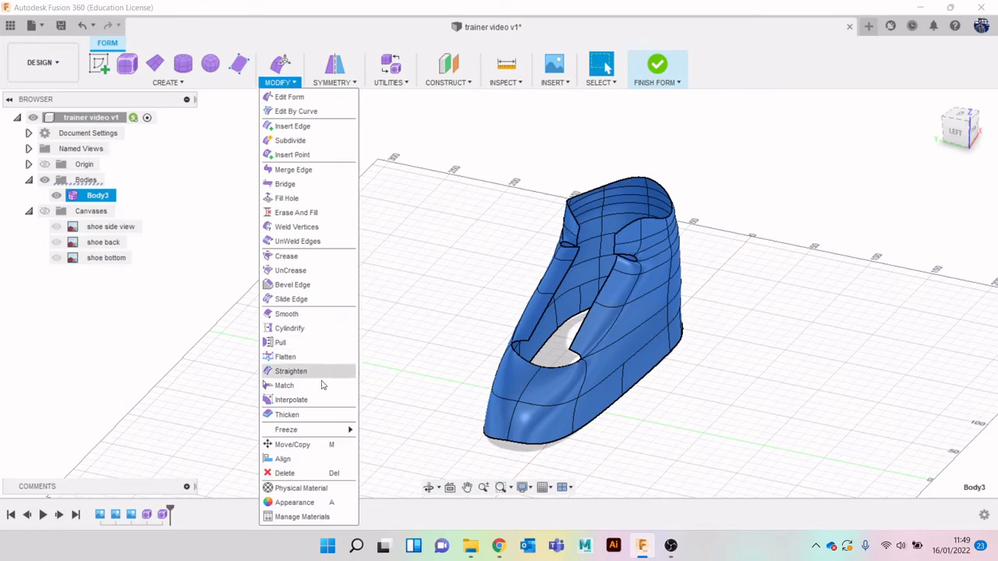
click(314, 414)
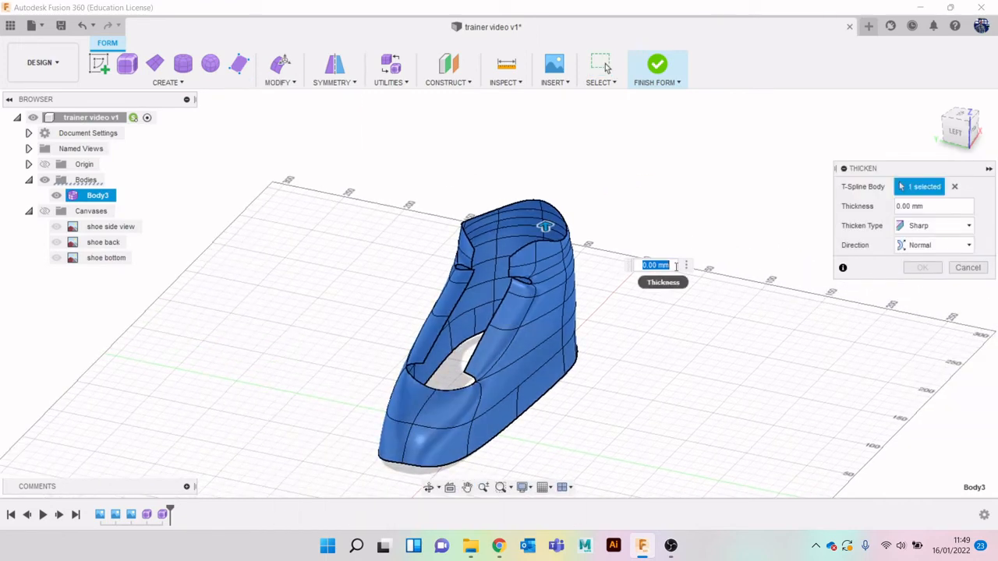
text(2)
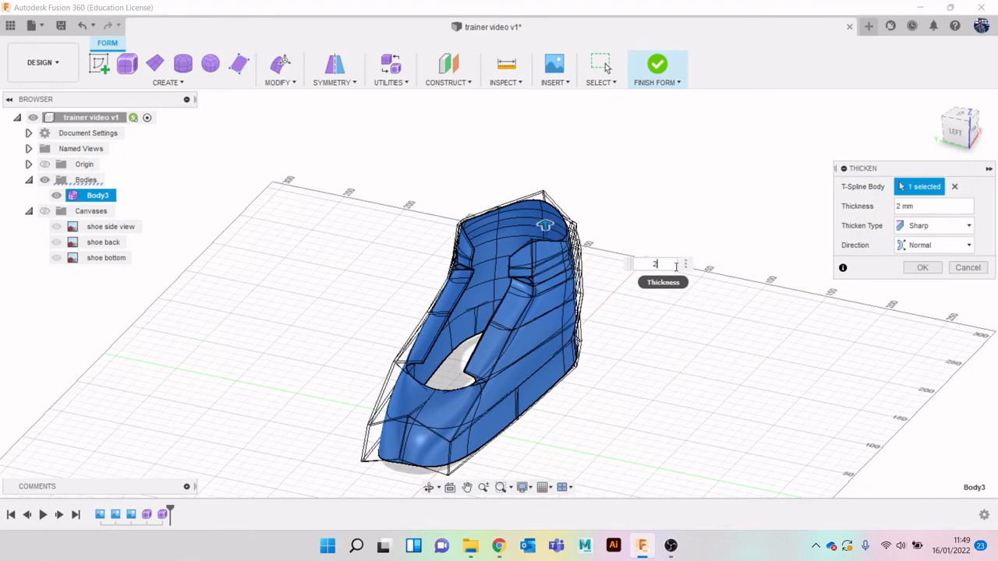
key(BackSpace)
text(5)
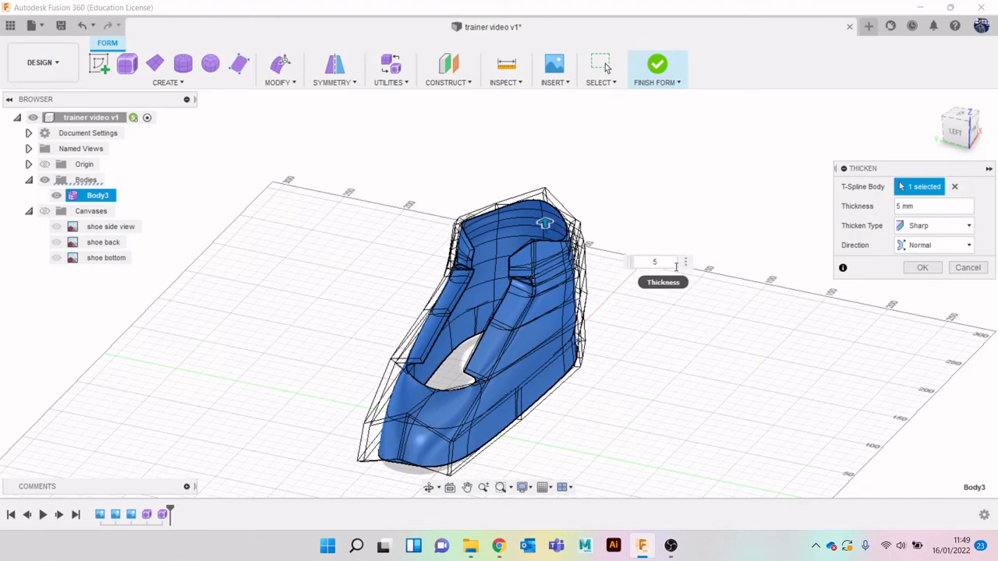
key(Return)
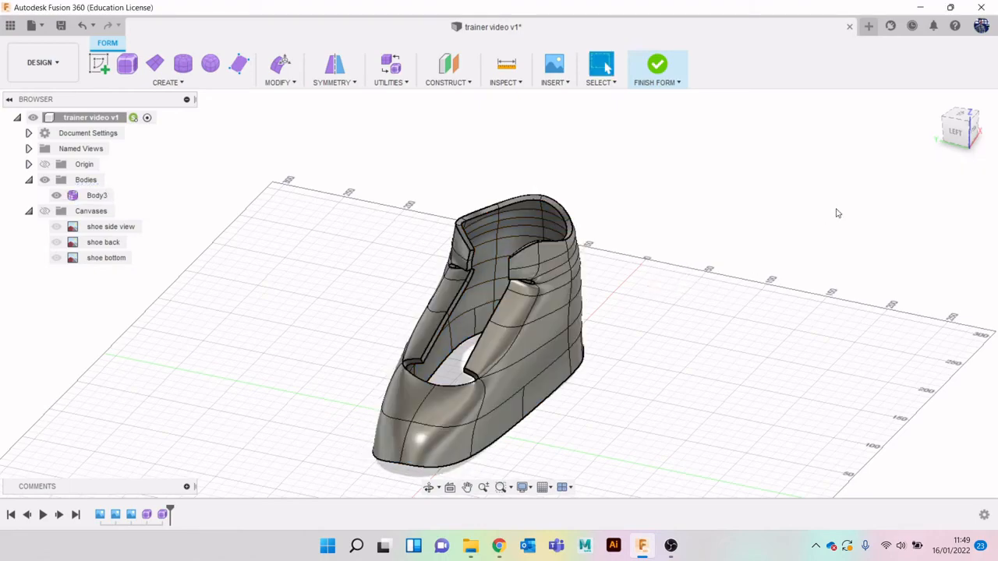
Inspect the thickened throat edges and side slits up close from the toe end, and finish the form.
click(956, 131)
drag(955, 131, 965, 129)
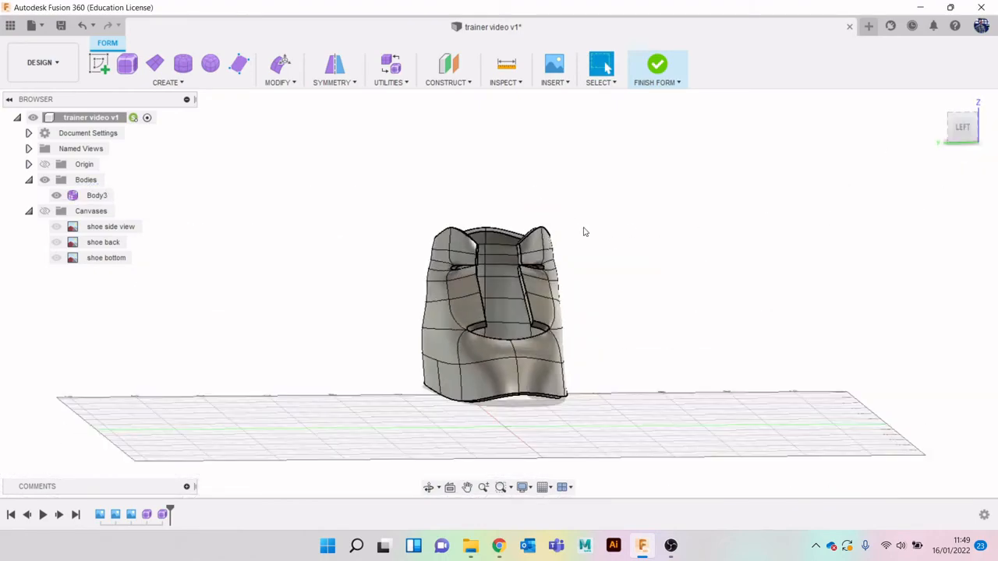
scroll(469, 315, up, 10)
scroll(455, 237, up, 3)
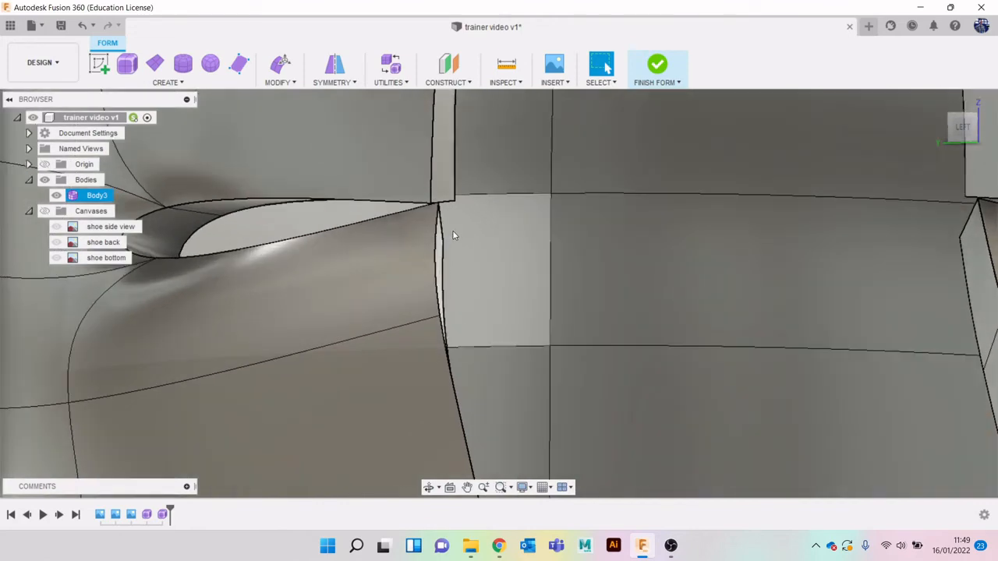
scroll(454, 237, down, 2)
scroll(827, 189, down, 3)
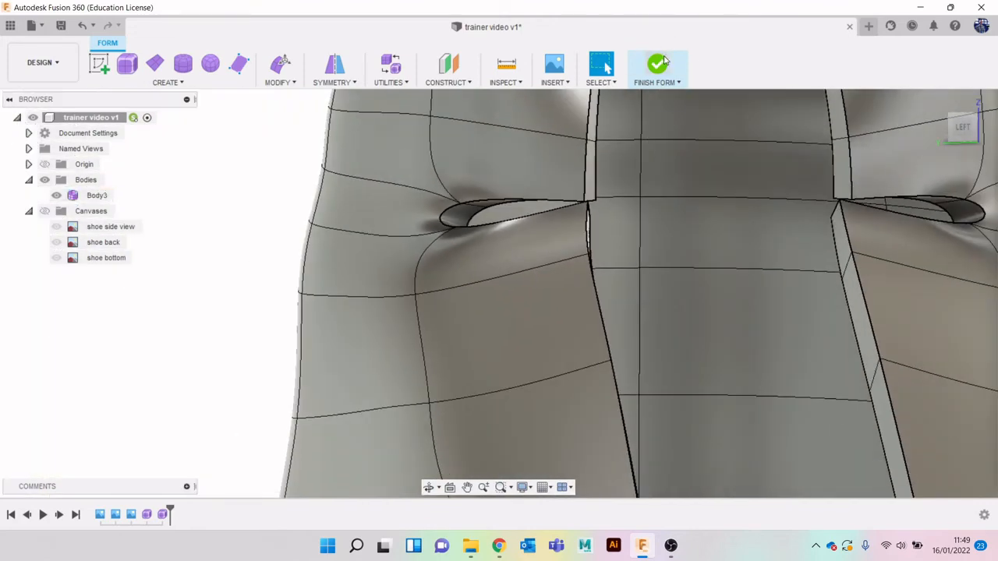
click(658, 65)
scroll(716, 255, down, 3)
scroll(793, 272, down, 6)
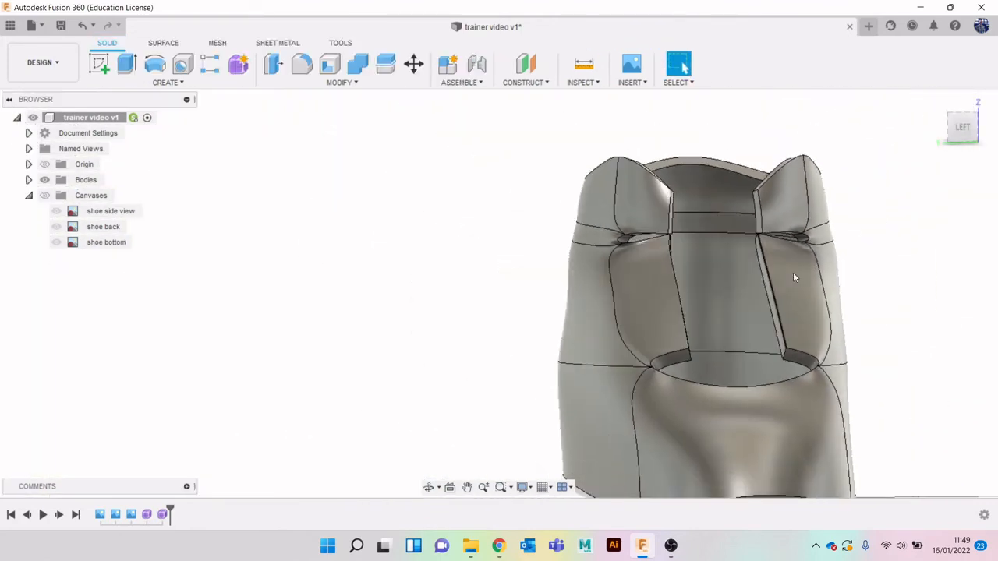
Examine the thickened shoe from an angled side view and reopen the second form feature for editing.
mouse_move(982, 138)
mouse_down()
mouse_move(947, 138)
mouse_move(974, 124)
mouse_move(974, 140)
mouse_move(988, 141)
mouse_up()
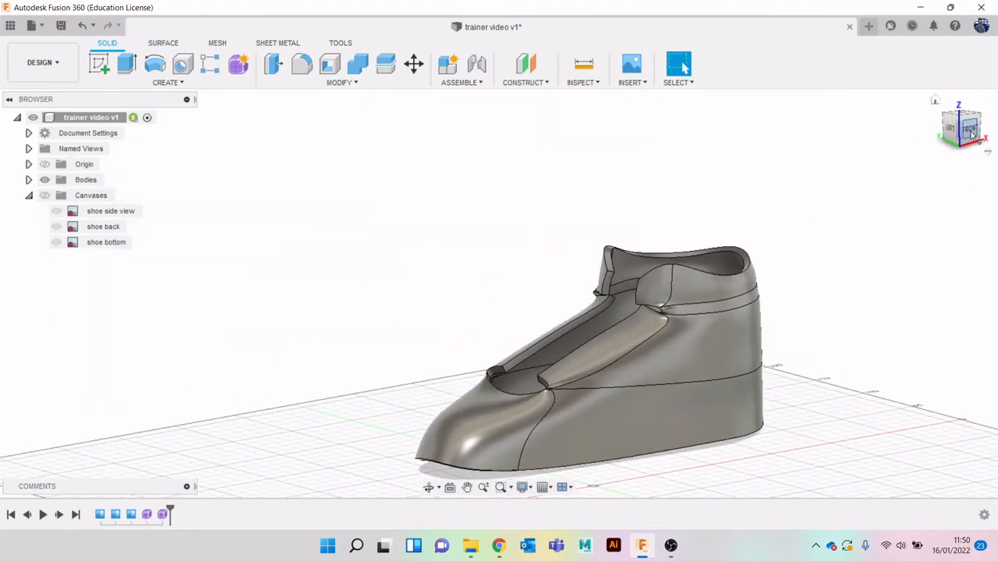
scroll(887, 319, down, 2)
middle_drag(886, 319, 832, 306)
scroll(770, 325, up, 4)
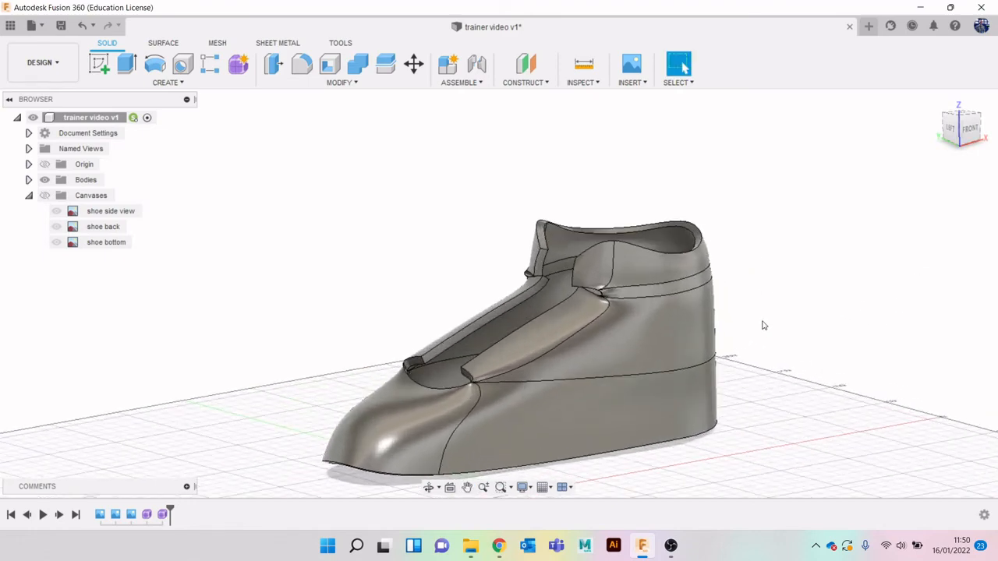
scroll(755, 336, down, 3)
middle_drag(756, 336, 741, 316)
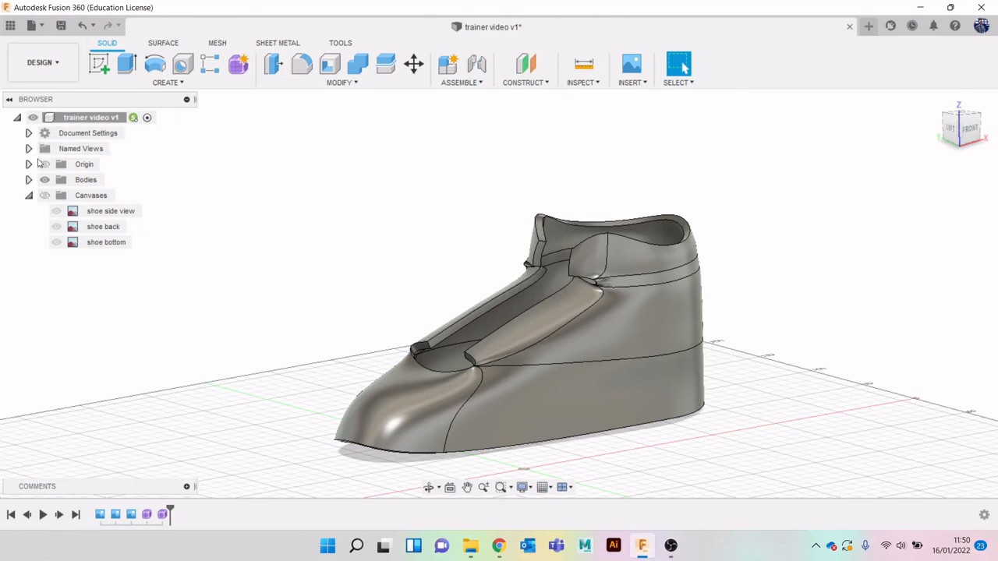
right_click(163, 514)
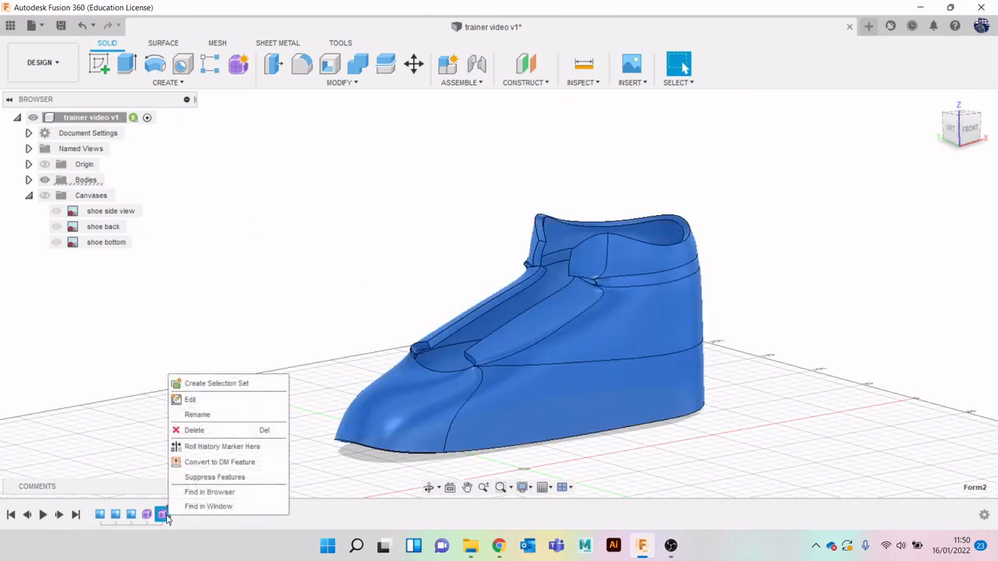
click(207, 404)
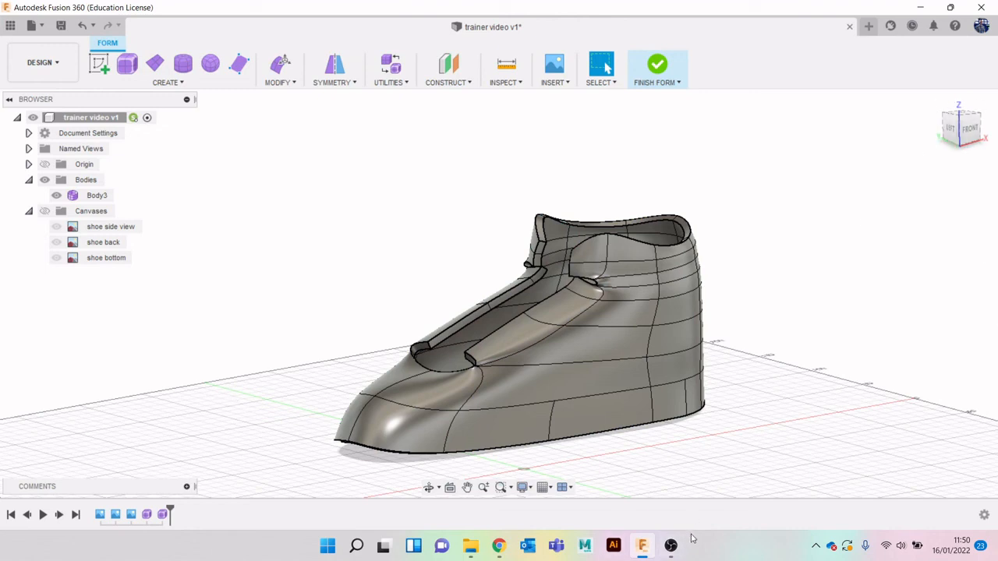
mouse_move(669, 554)
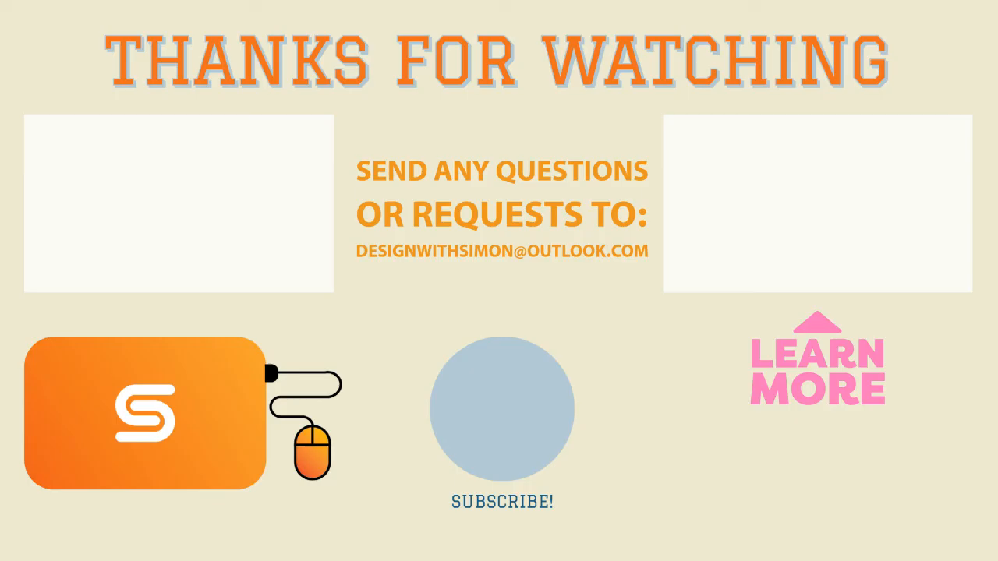